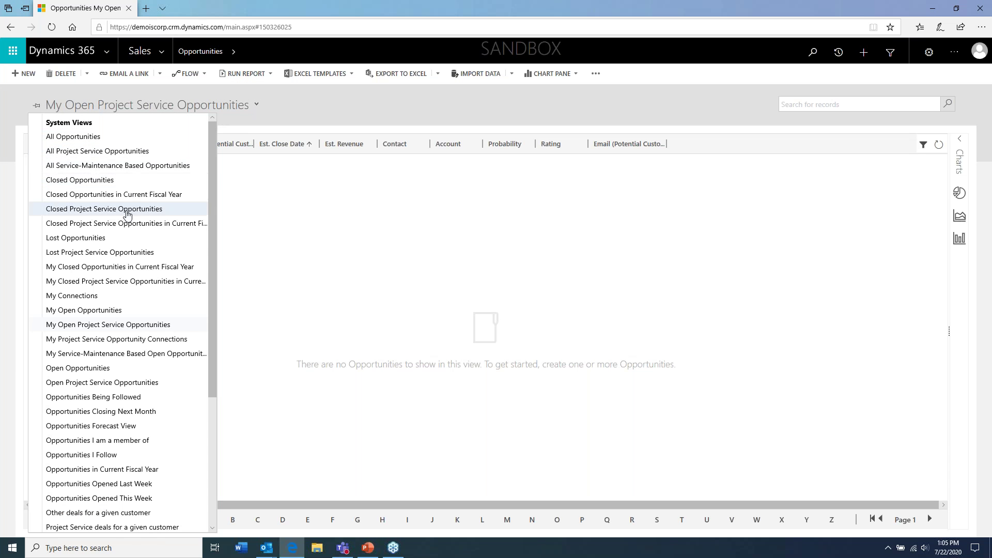
- Switch the opportunities list to the Open Opportunities view and turn on column filtering
mouse_move(211, 232)
left_mouse_down()
mouse_move(217, 366)
mouse_move(221, 228)
left_mouse_up()
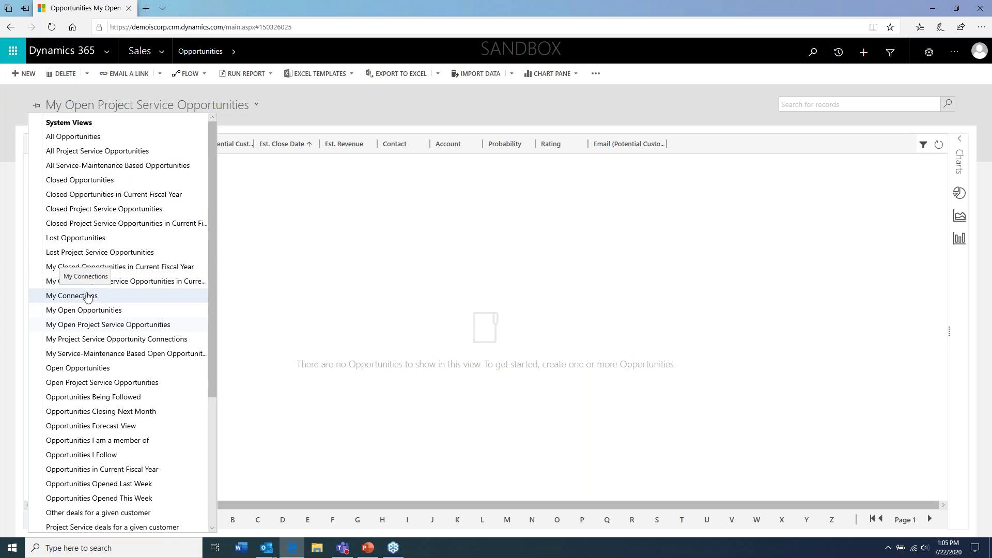
left_click(90, 368)
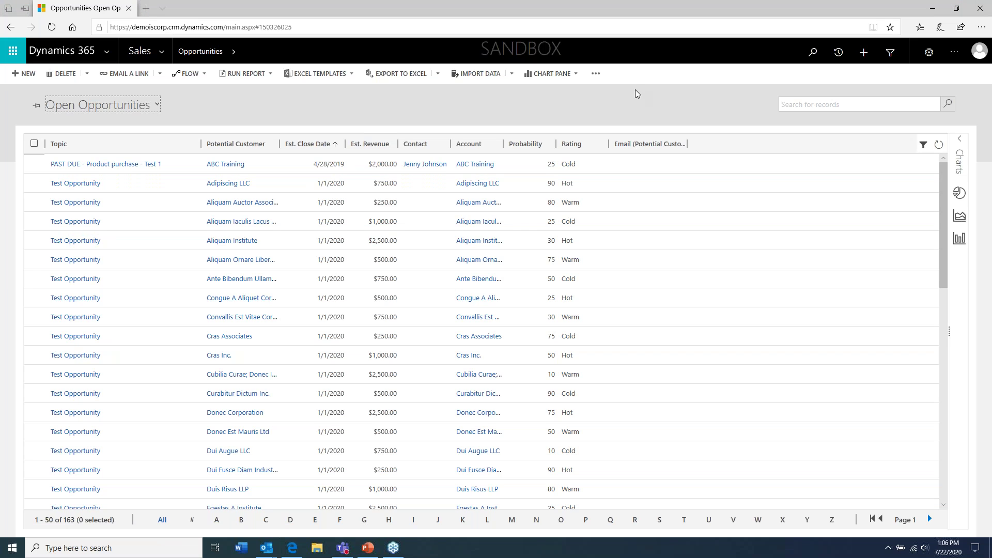
left_click(924, 148)
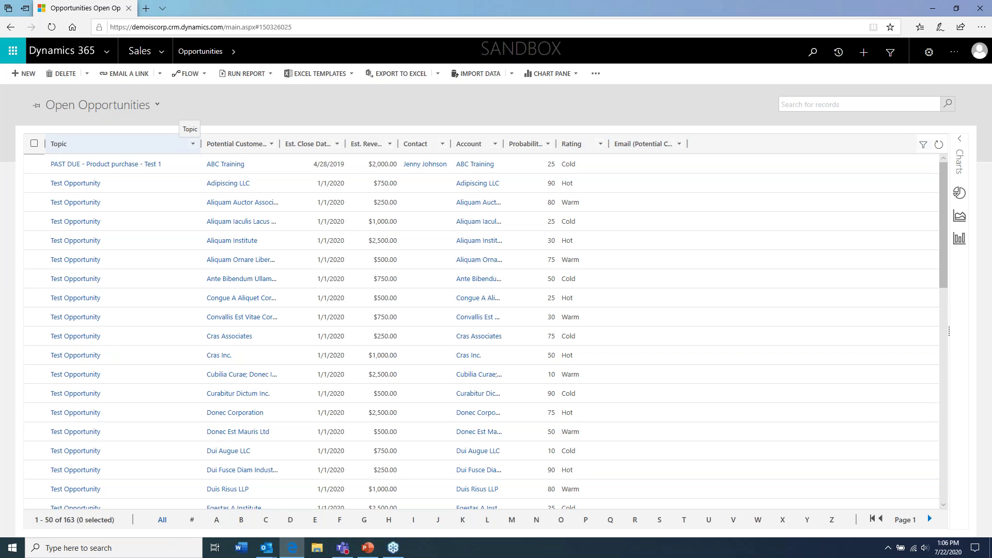
- Start a custom filter on the Est. Close Date column with the operator Next X Weeks
left_click(338, 145)
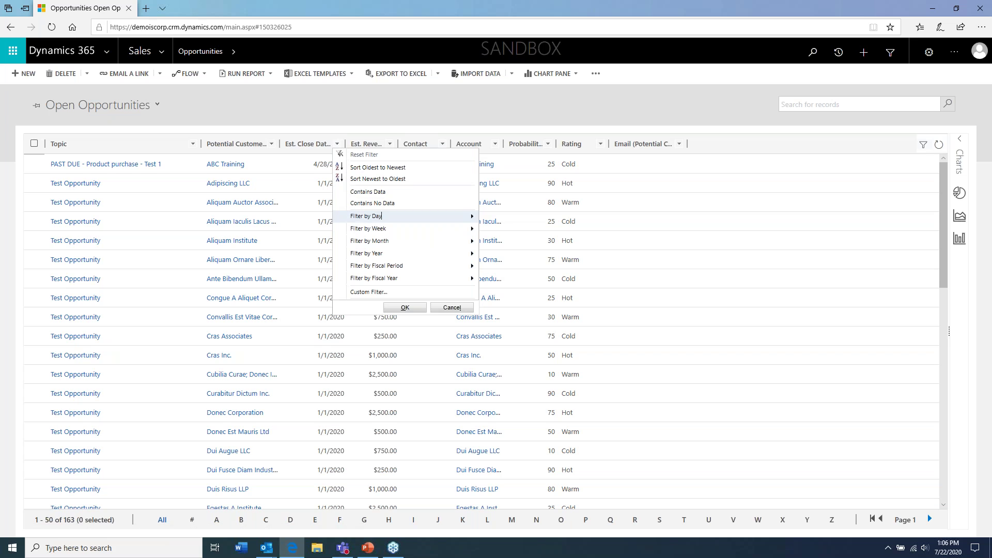
mouse_move(471, 218)
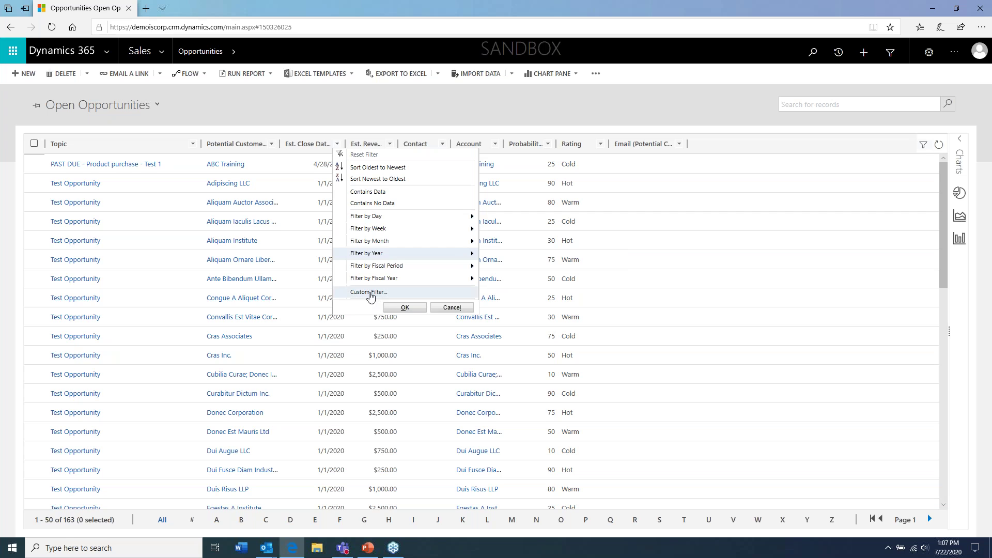
left_click(369, 293)
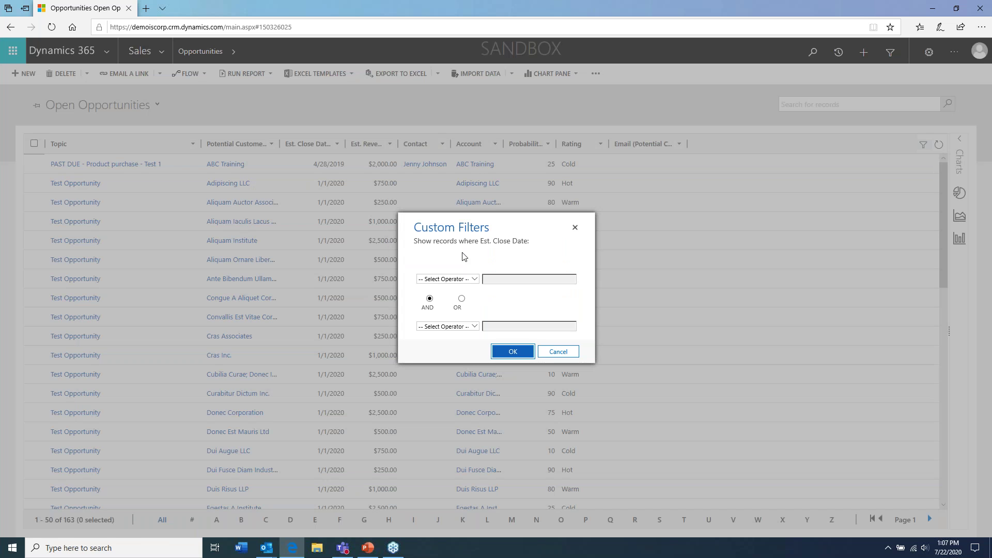
left_click(475, 280)
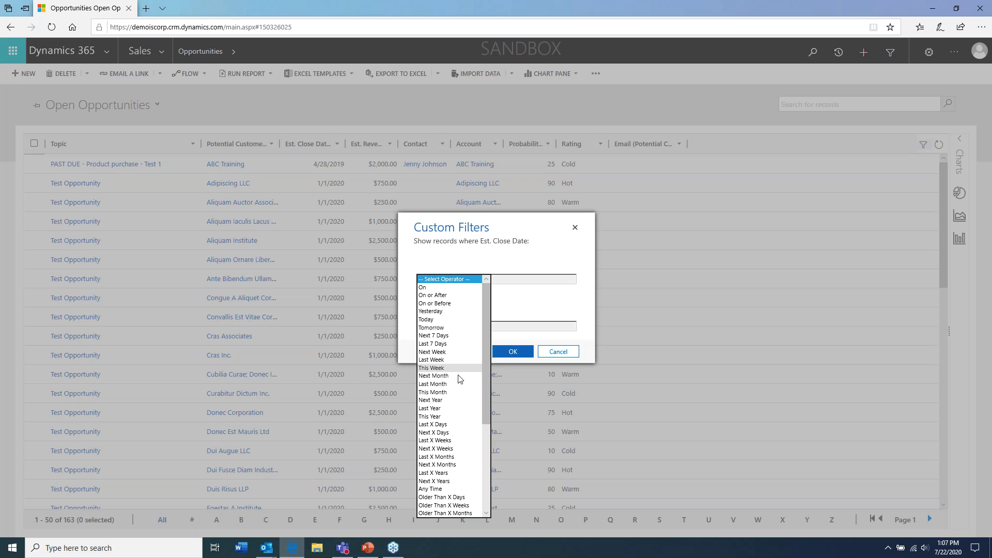
scroll(461, 422, "down", 3)
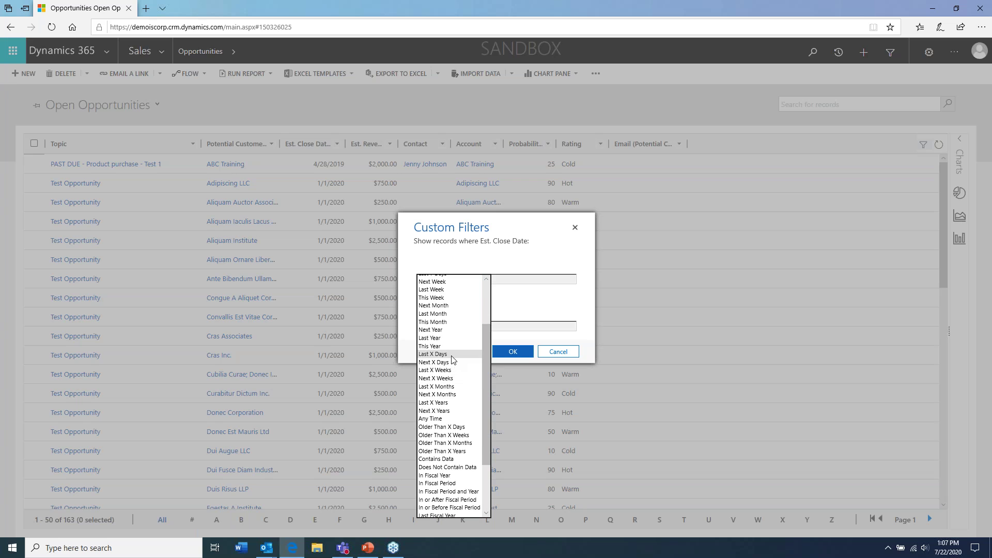
scroll(452, 356, "down", 1)
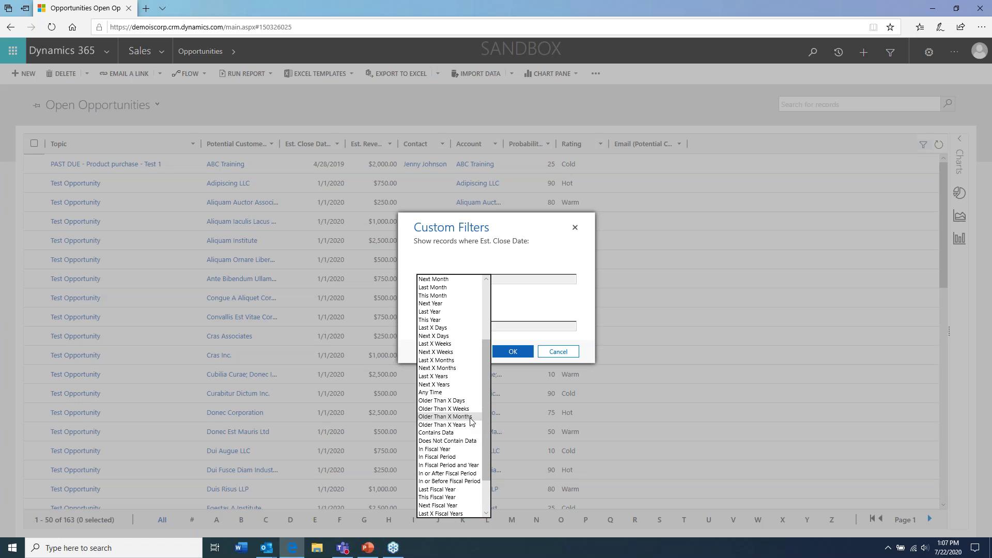
scroll(466, 432, "down", 2)
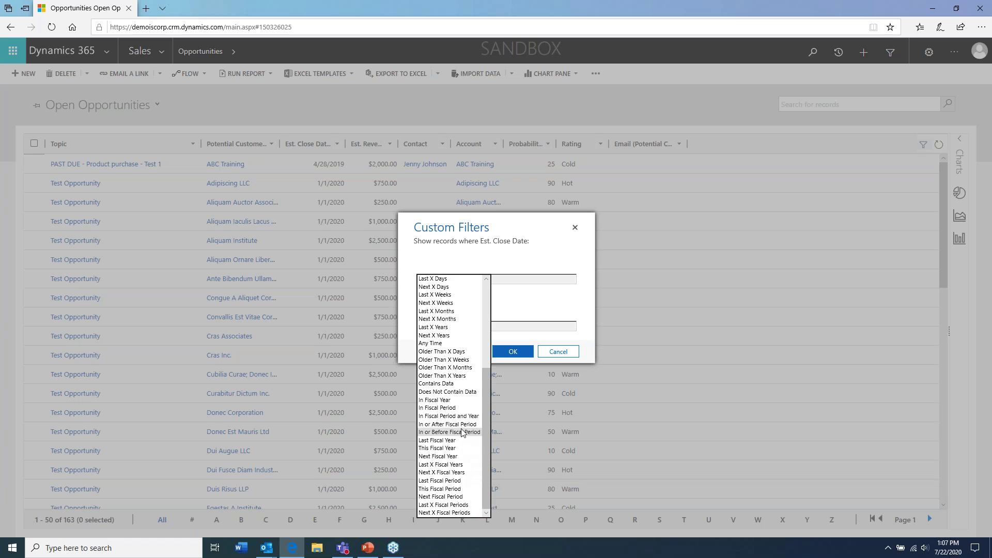
scroll(462, 418, "up", 1)
scroll(462, 418, "up", 1)
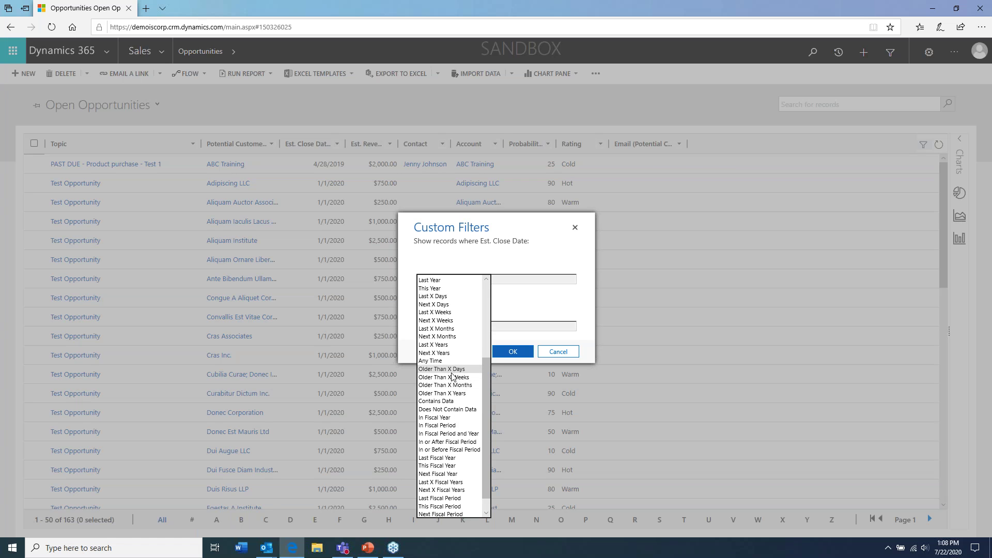
scroll(452, 376, "up", 4)
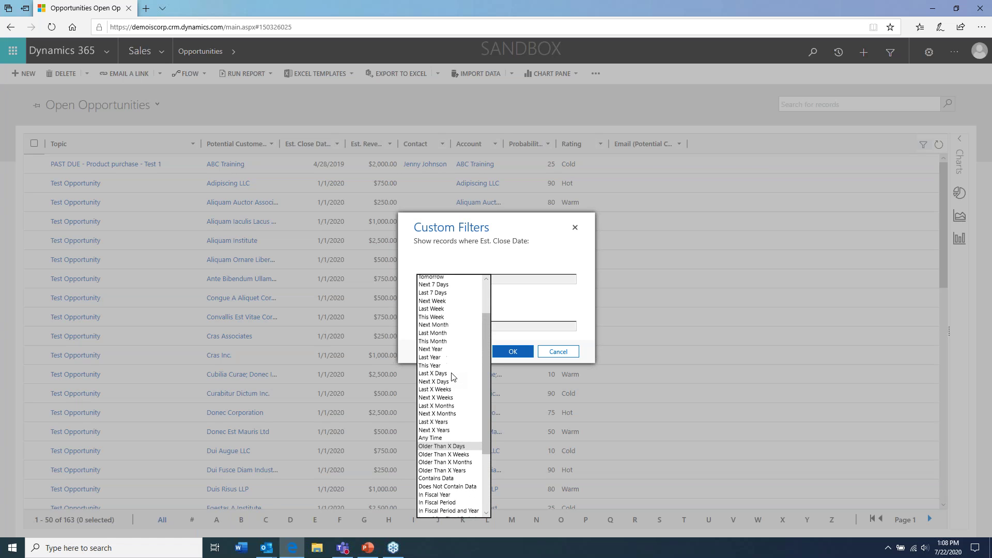
scroll(452, 376, "up", 2)
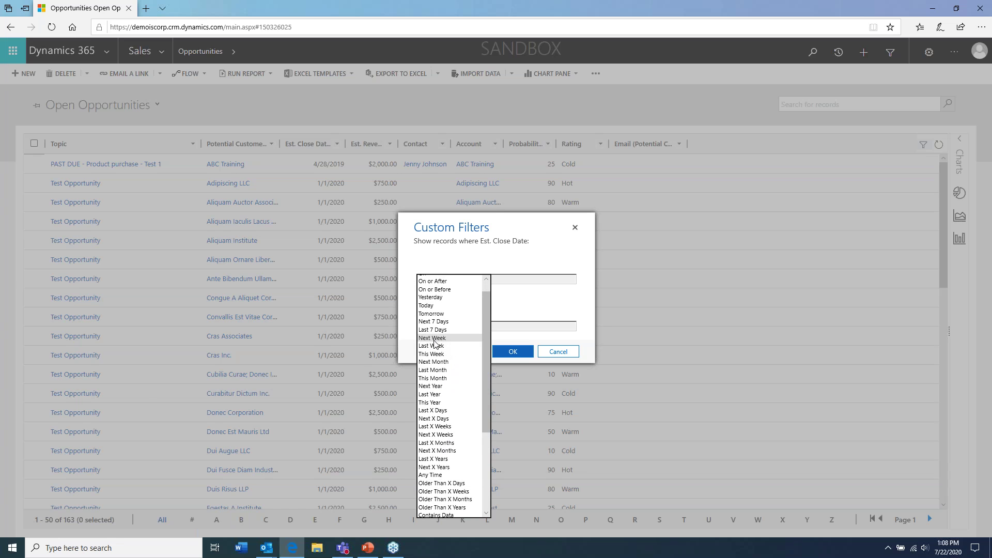
left_click(430, 435)
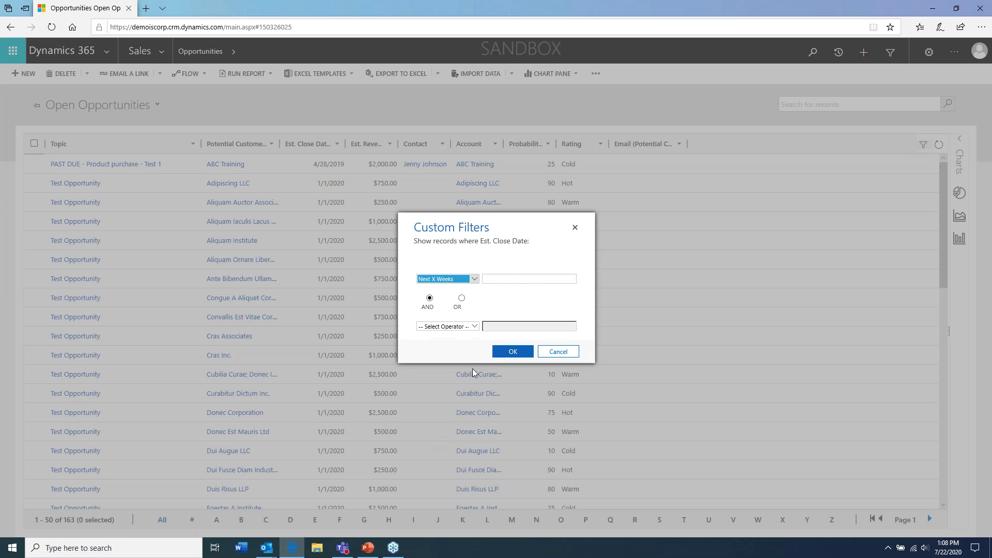
- Set the number of weeks to 6, leave the second condition empty and apply the custom filter
left_click(513, 278)
type("6")
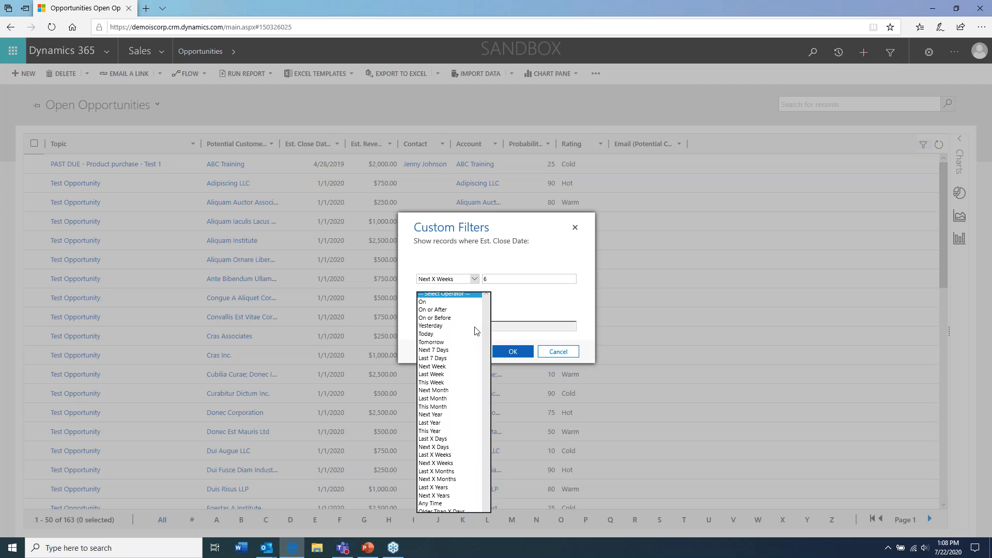
left_click(474, 328)
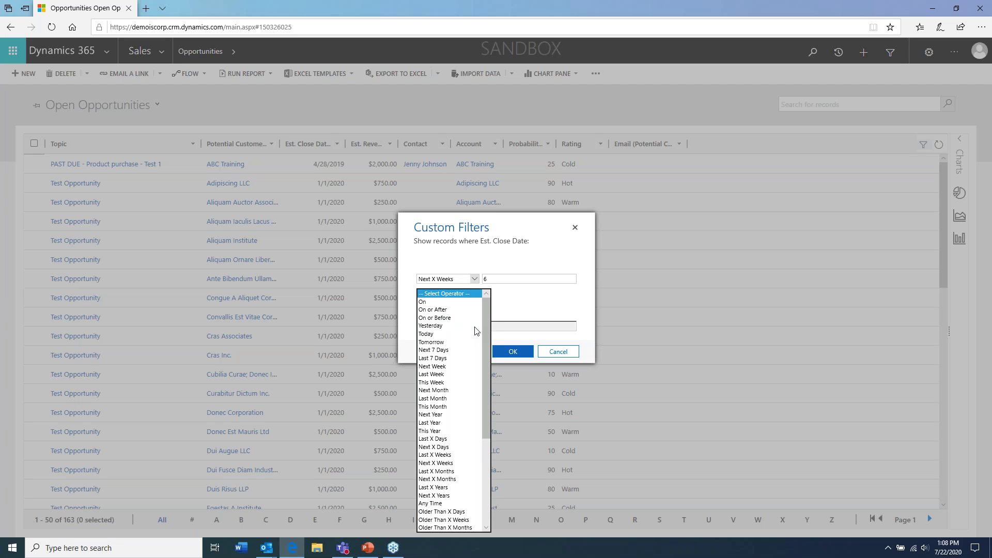
left_click(526, 306)
left_click(429, 298)
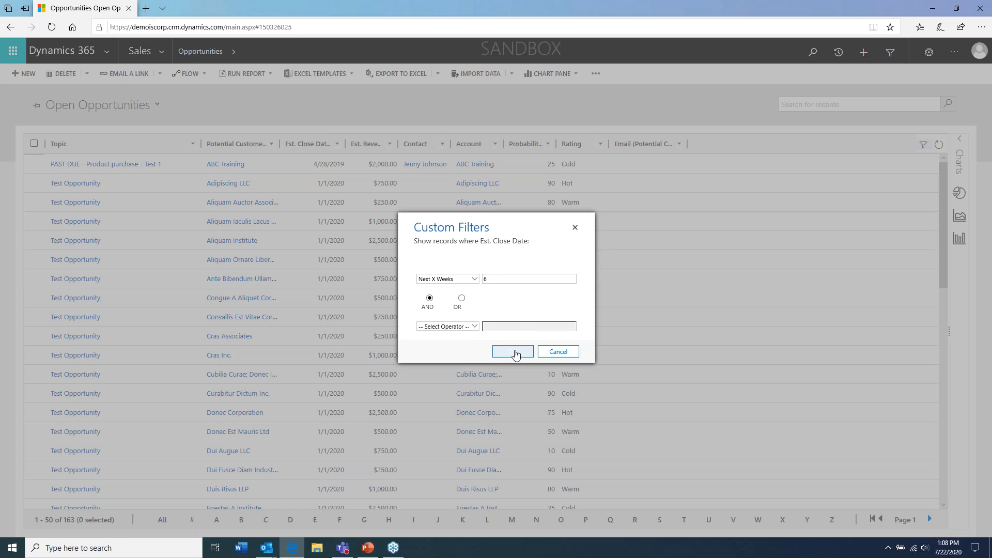
left_click(519, 355)
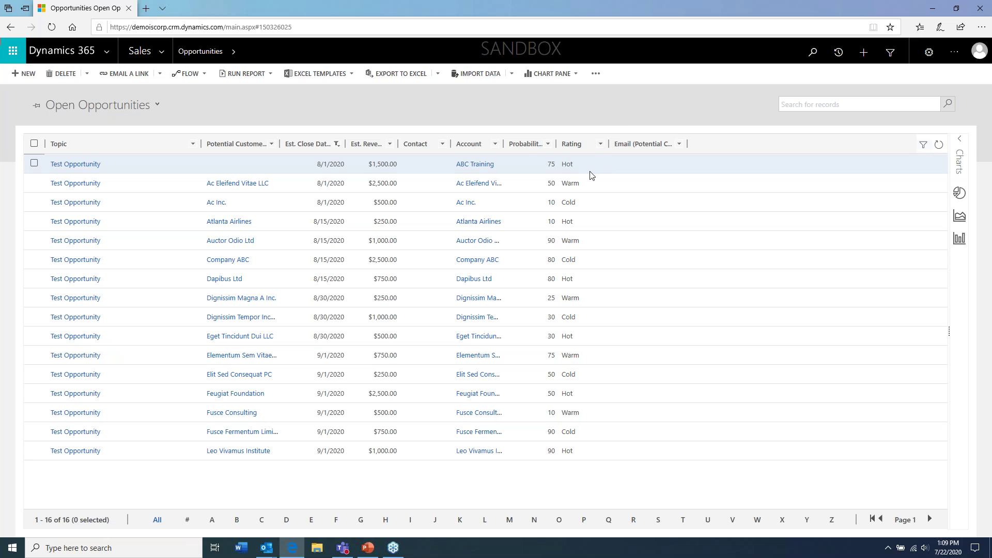
left_click(600, 145)
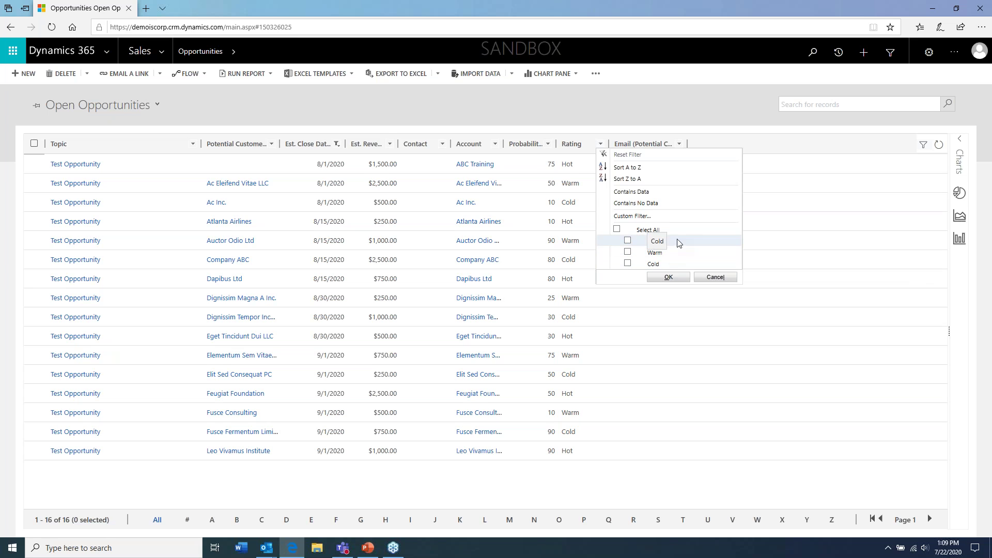
left_click(628, 241)
left_click(628, 252)
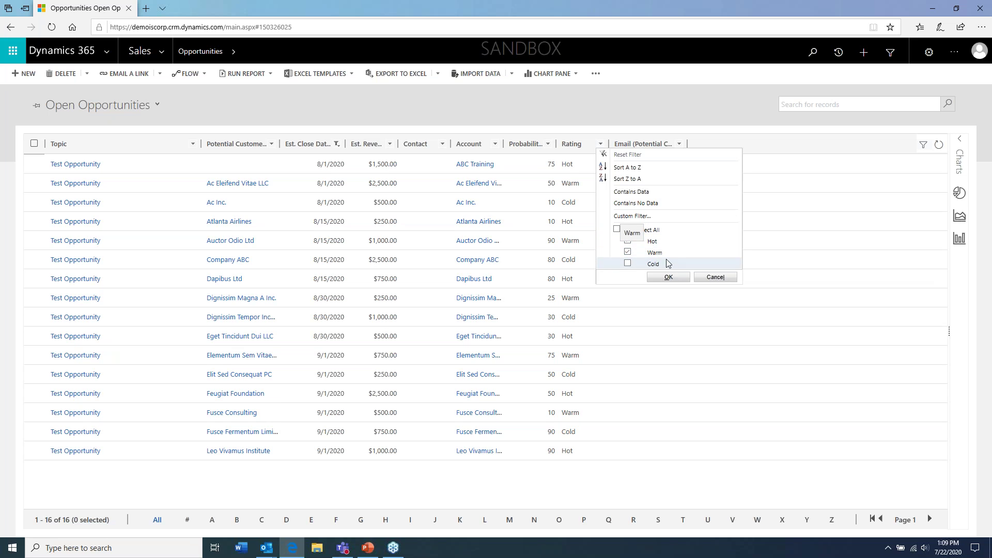
left_click(628, 252)
left_click(628, 241)
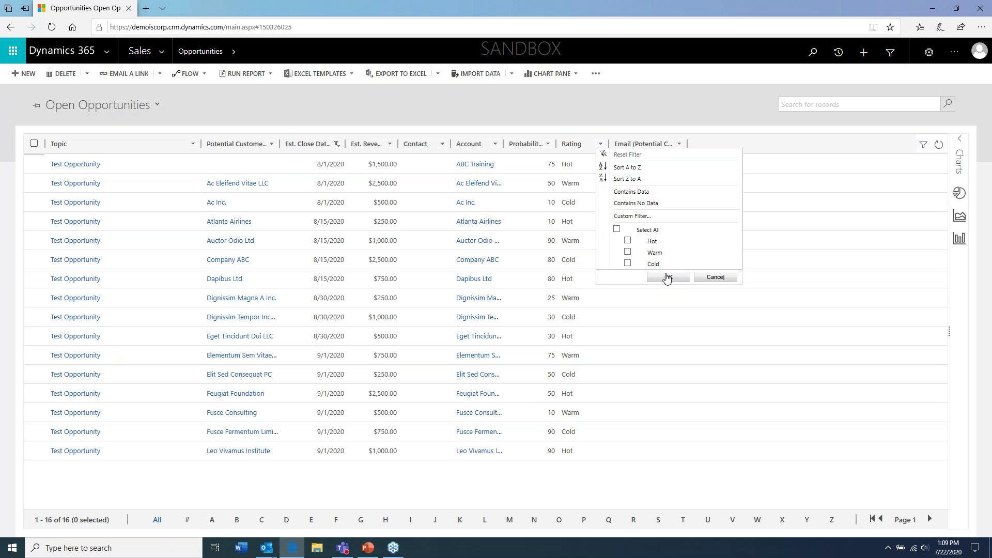
left_click(667, 277)
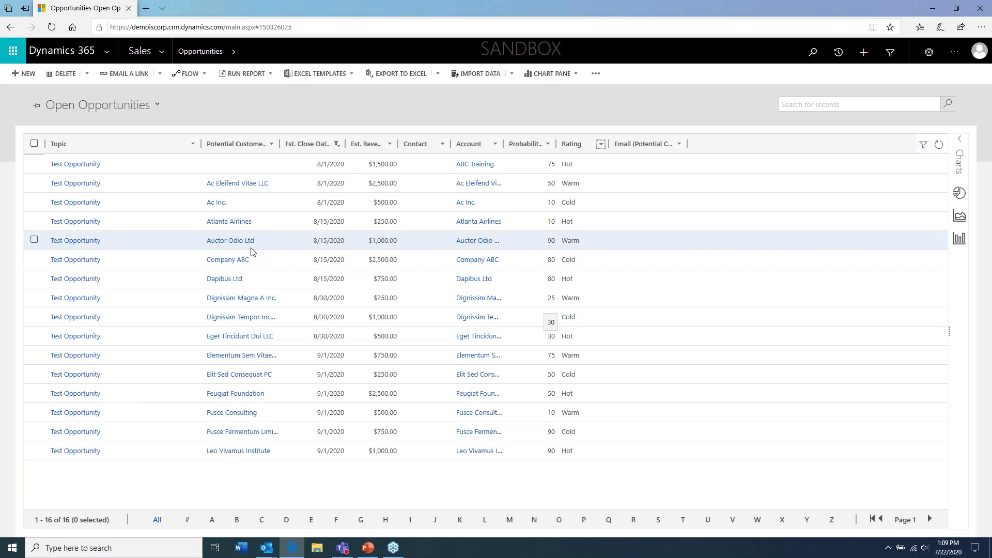
- Save the current filters as a new view named "Opportunities Closing in the Next 6 Weeks"
left_click(158, 106)
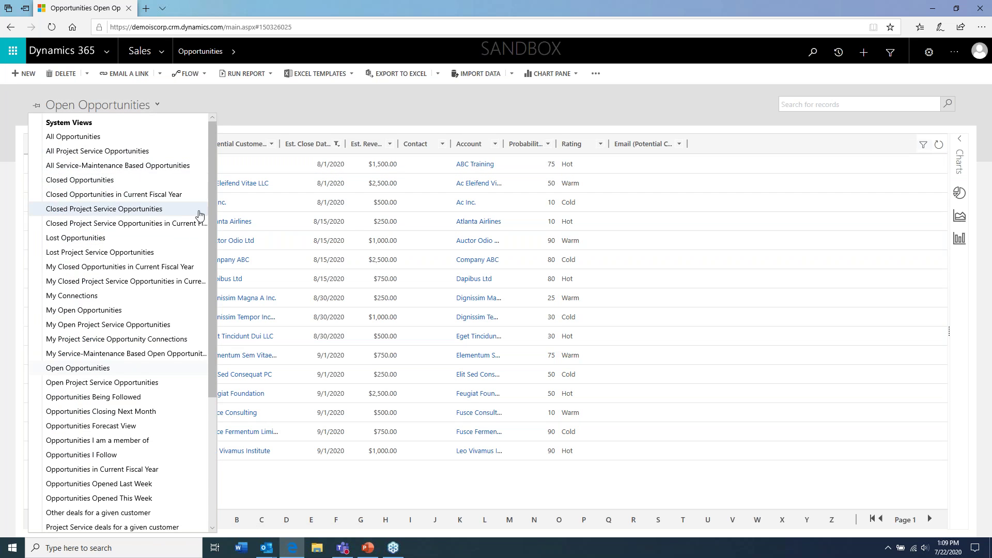
scroll(147, 388, "down", 4)
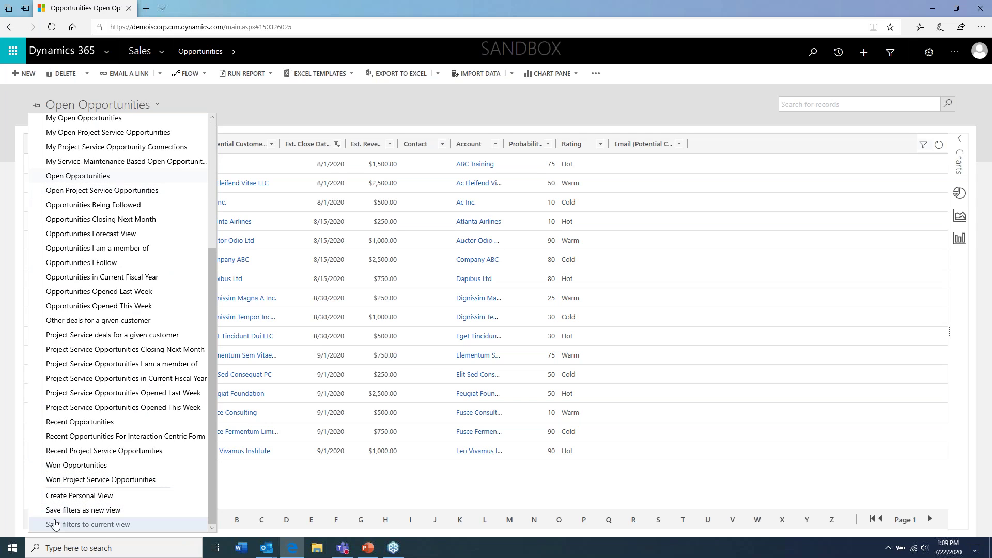
left_click(81, 511)
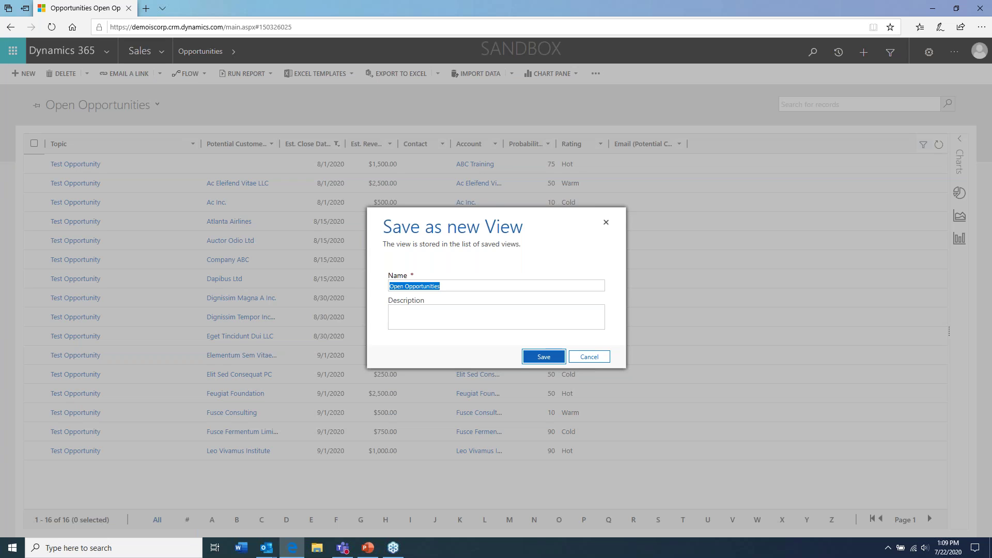
left_click(449, 285)
left_click_drag(450, 286, 341, 294)
type("Oppo")
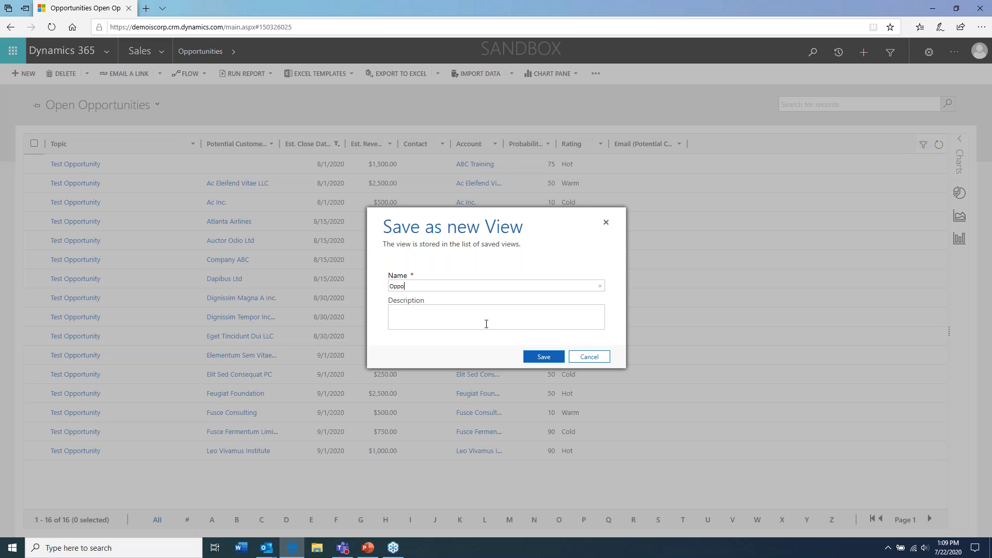
type("rtunities Closing in the Next 6 Weeks")
left_click(547, 360)
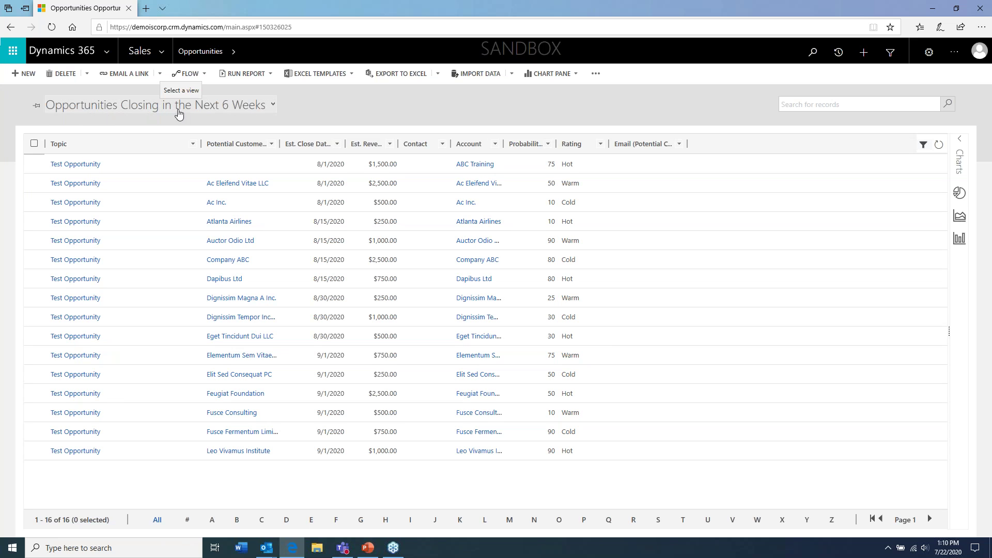
- Check the list of views for the saved personal view and the options for saving filters
left_click(273, 105)
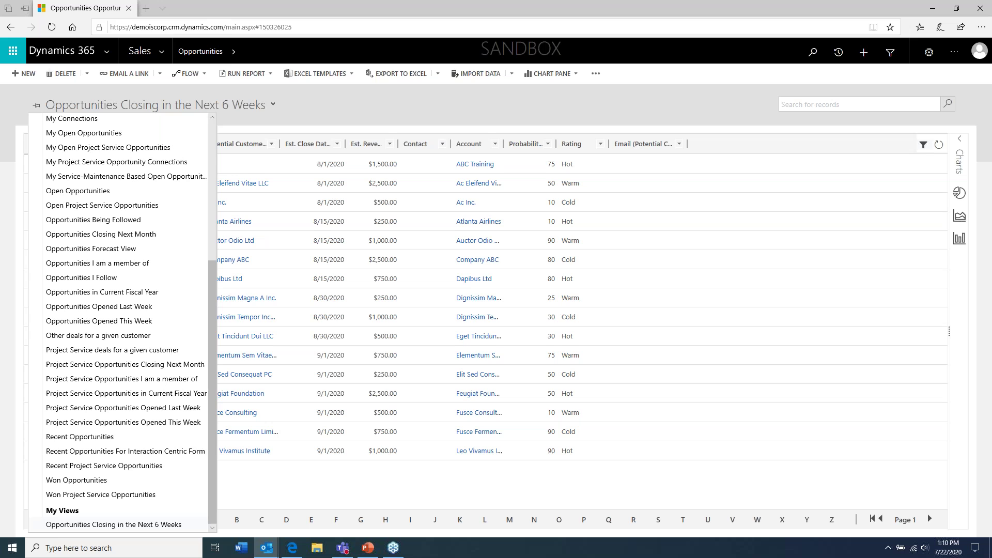
left_click(275, 104)
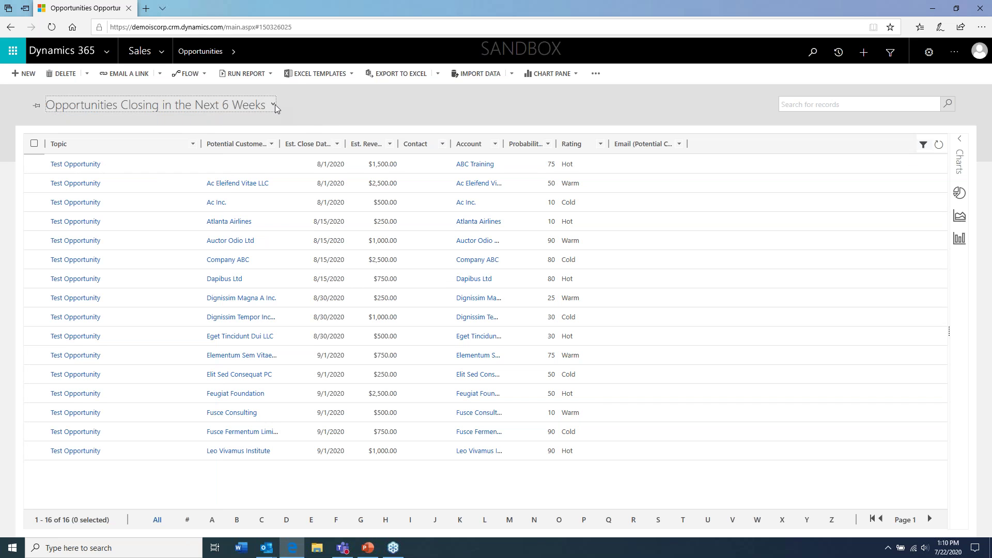
left_click(274, 104)
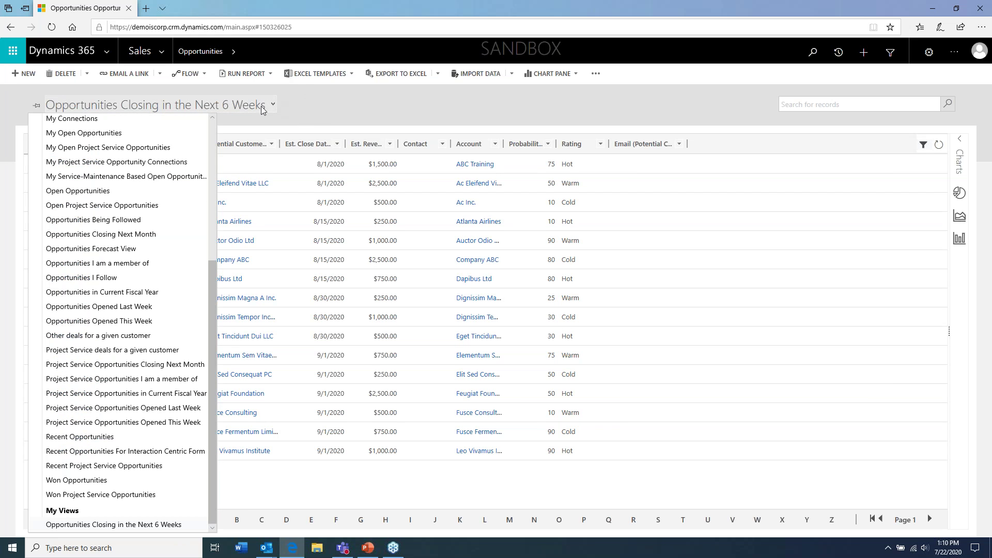
scroll(181, 396, "up", 5)
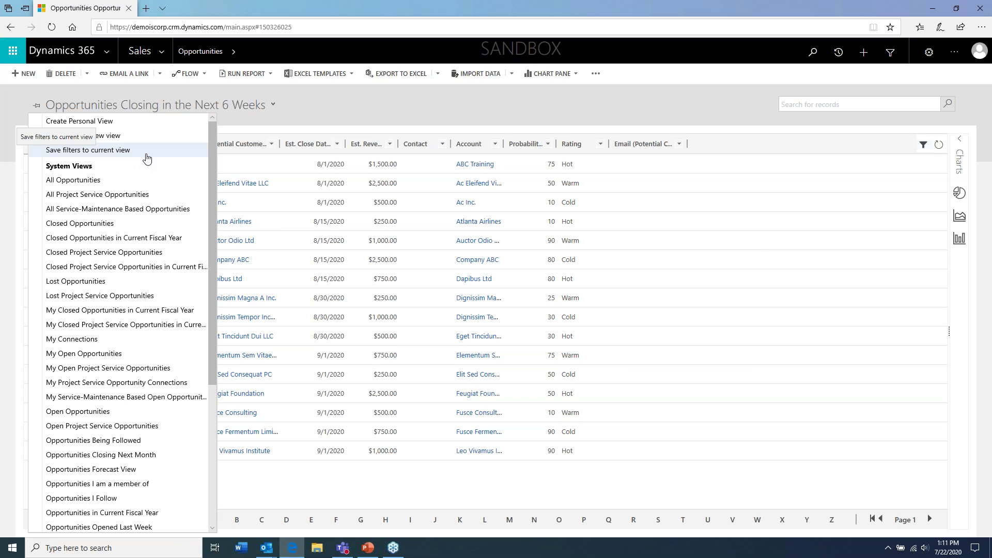
left_click(383, 113)
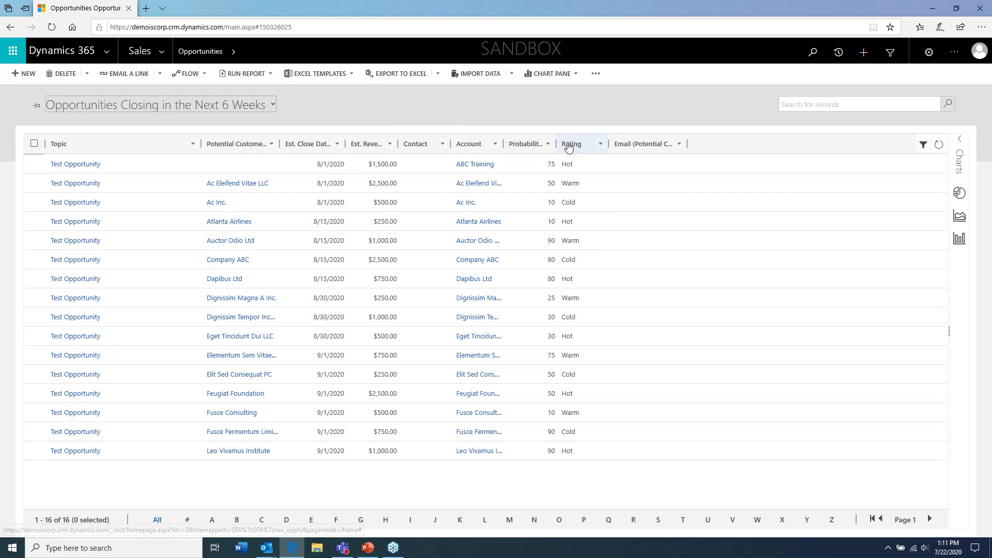
- Filter the Rating column to only Hot and Warm opportunities
left_click(600, 145)
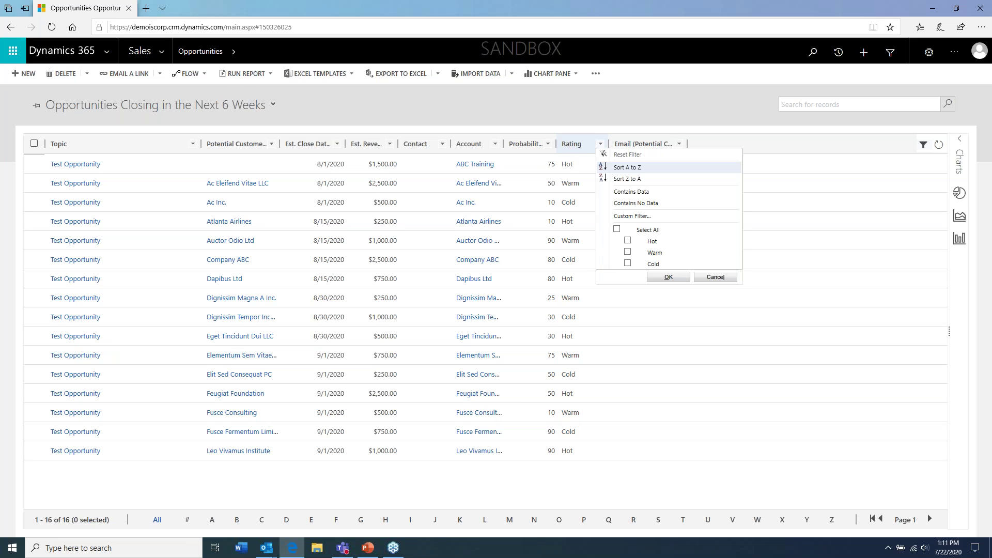
left_click(628, 252)
left_click(628, 240)
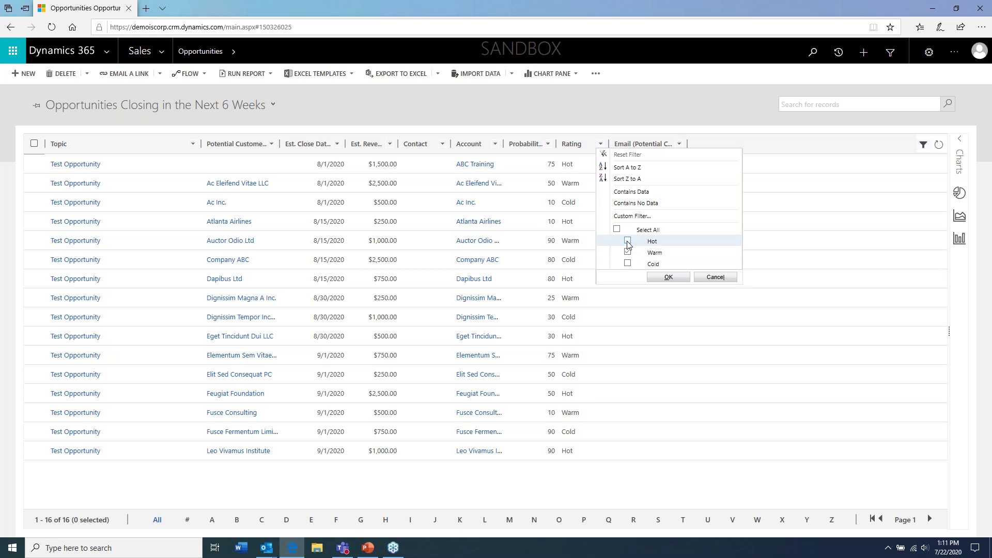
left_click(668, 277)
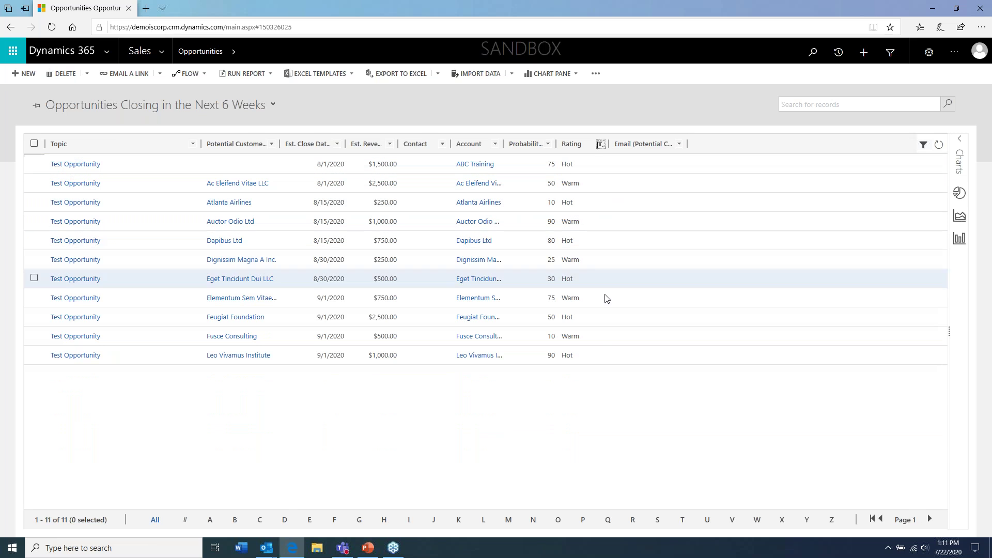
- Save the Hot and Warm rating filter to the current view, Opportunities Closing in the Next 6 Weeks
left_click(274, 105)
scroll(164, 334, "up", 1)
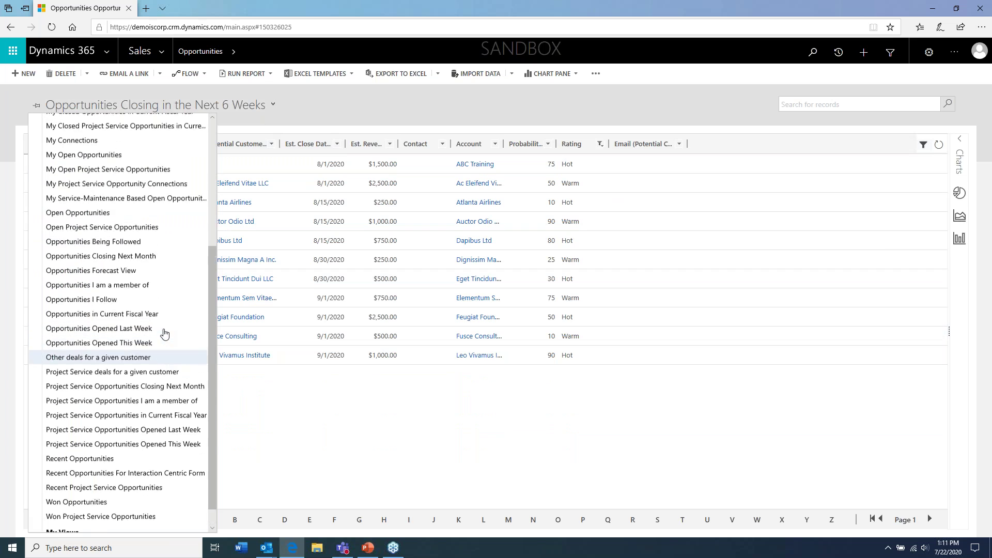
scroll(165, 334, "up", 4)
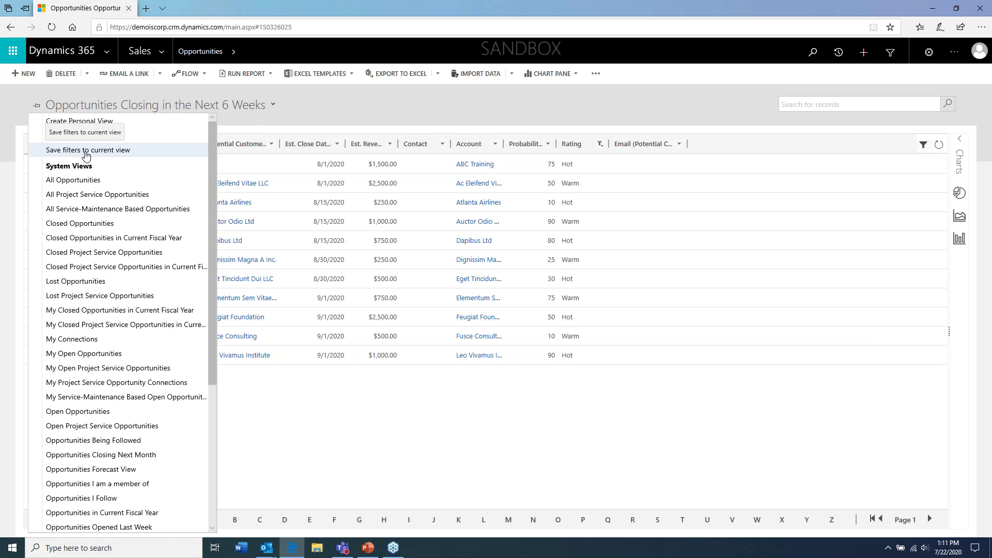
left_click(113, 150)
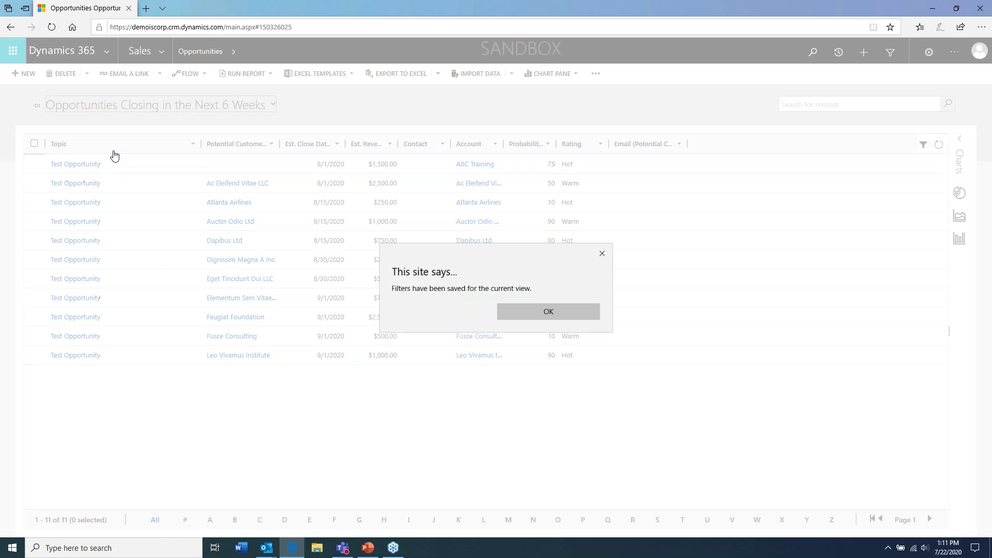
left_click(525, 310)
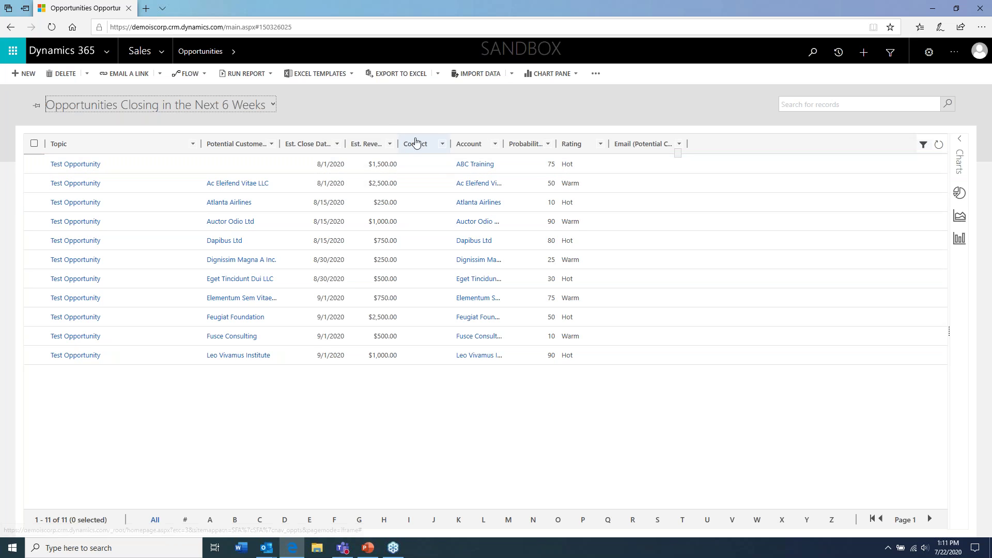
- Start creating a personal view from the opportunities list and enlarge the Advanced Find window
left_click(273, 105)
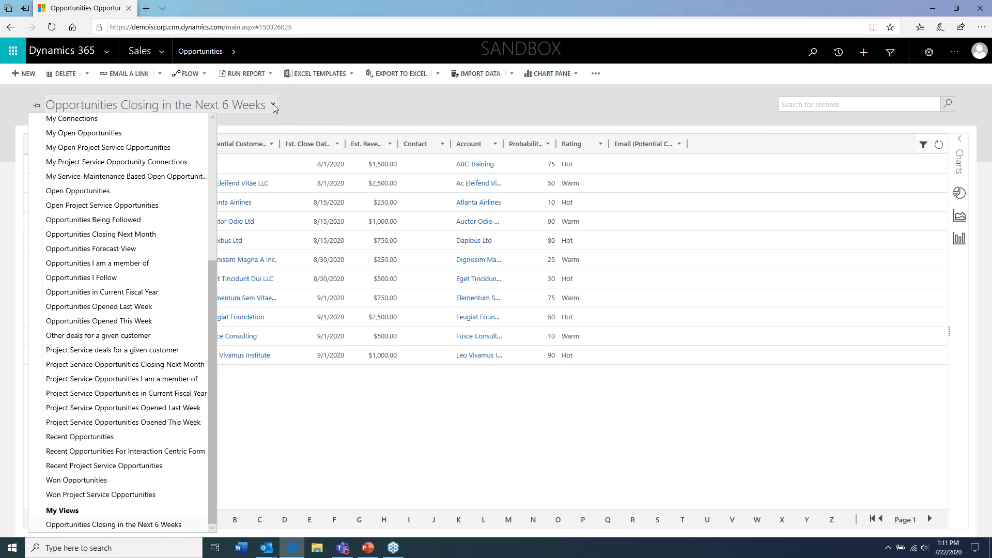
scroll(177, 278, "up", 5)
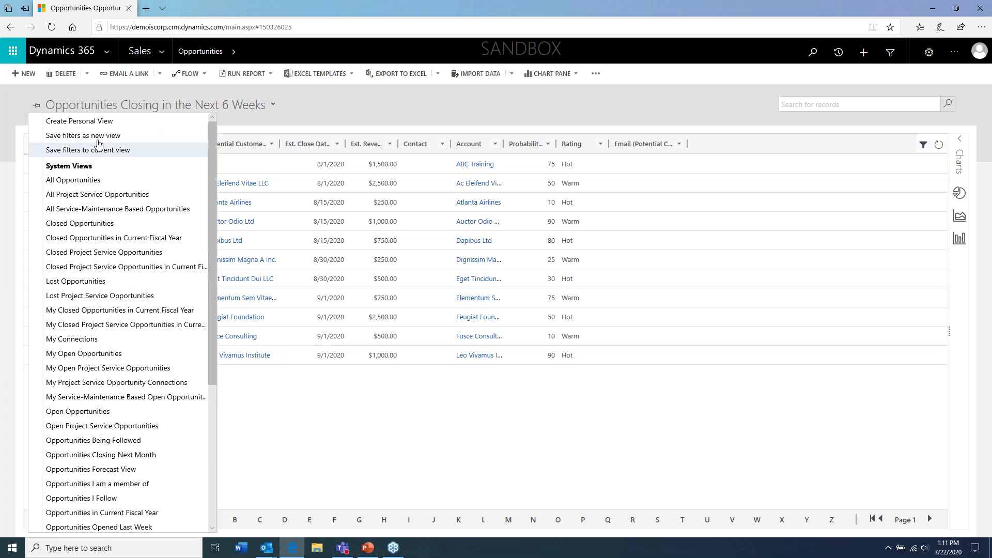
left_click(82, 124)
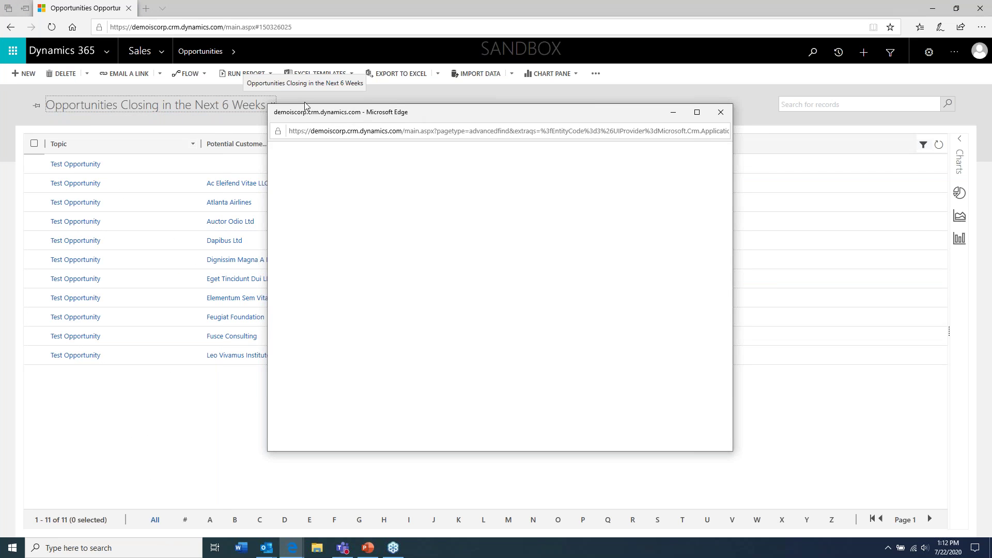
left_click(259, 105)
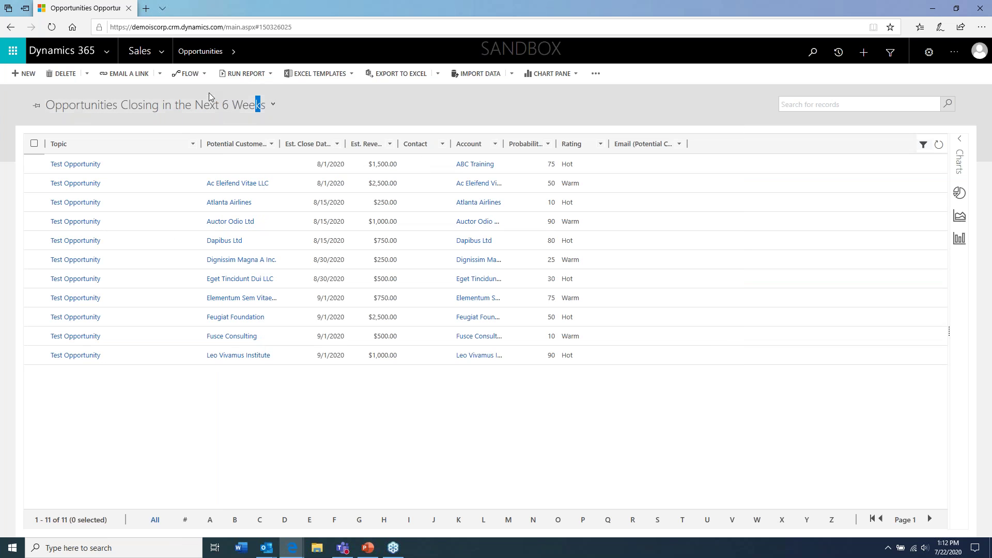
mouse_move(292, 548)
left_click(341, 505)
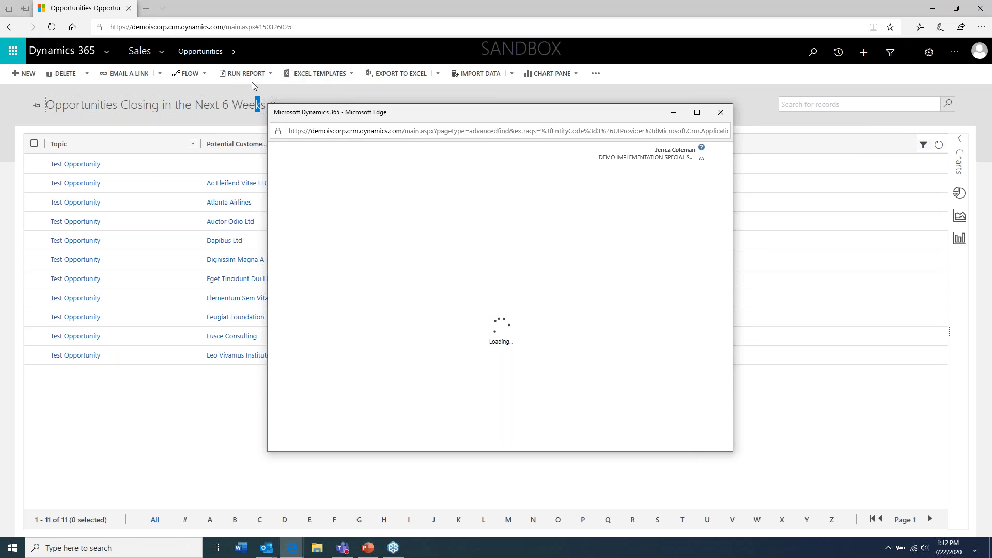
left_click_drag(158, 91, 38, 64)
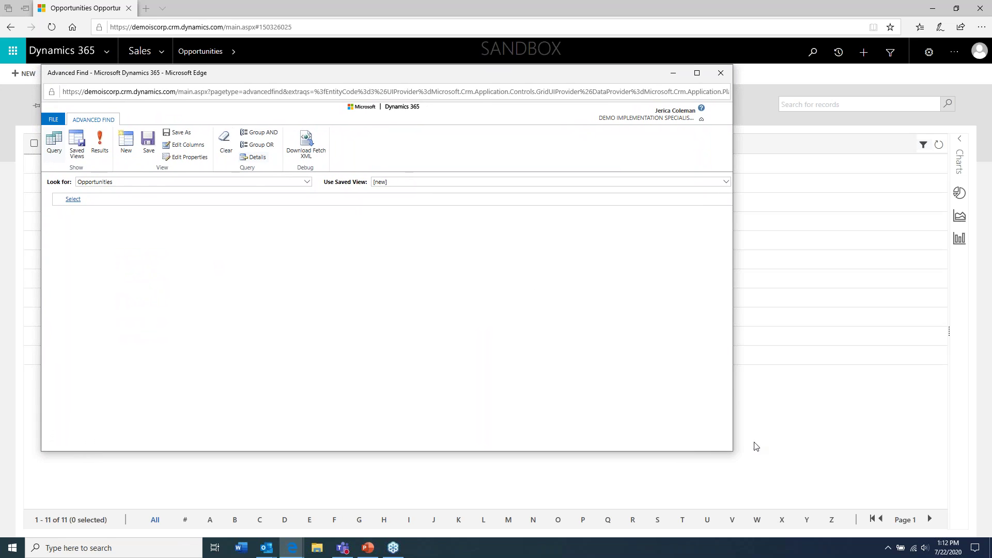
left_click_drag(876, 494, 928, 513)
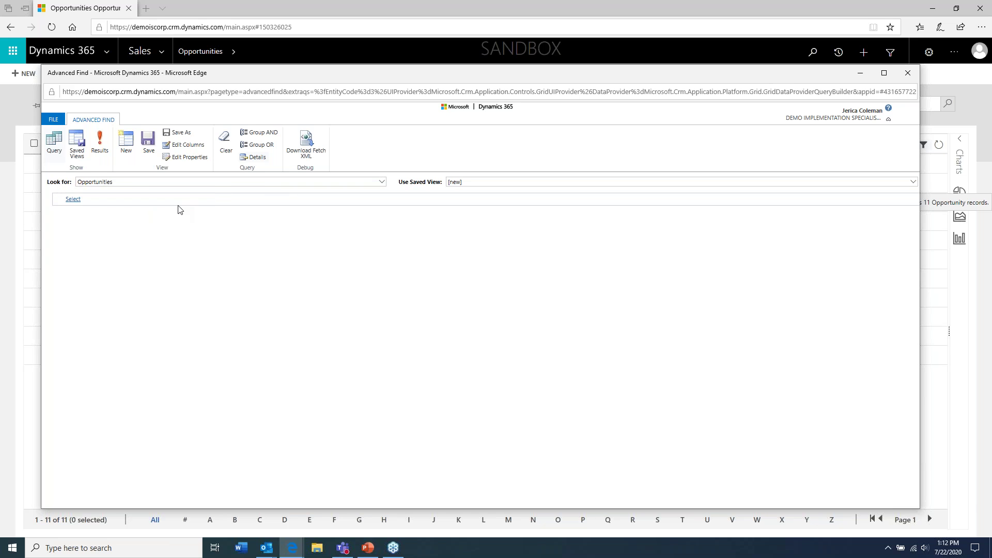
- Keep Opportunities as the record type to look for and base the query on the Open Opportunities saved view
left_click(383, 182)
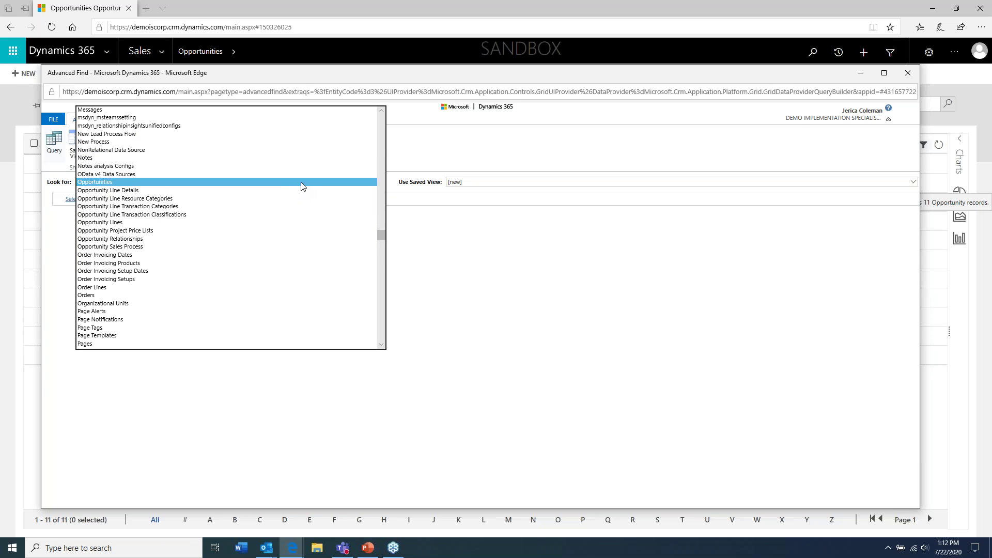
left_click(303, 183)
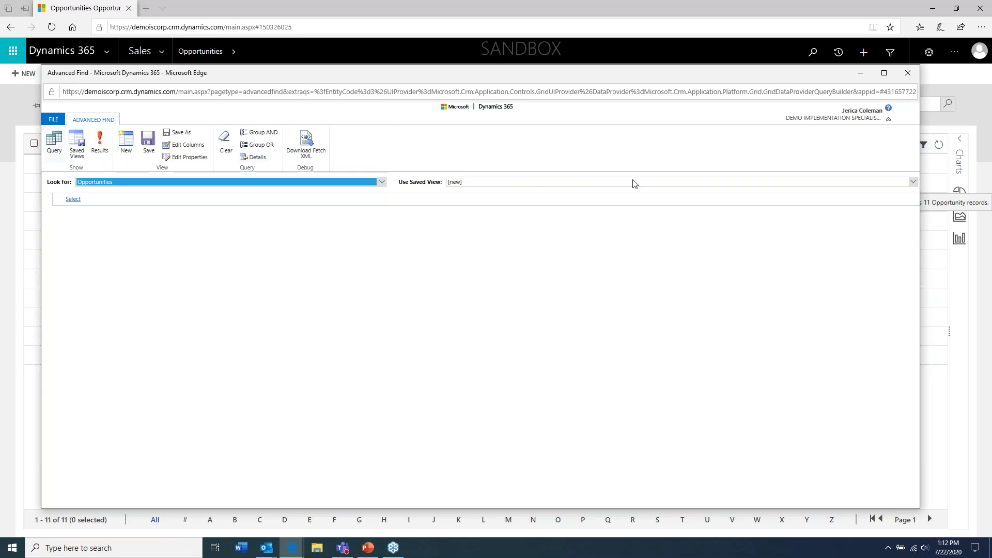
left_click(519, 185)
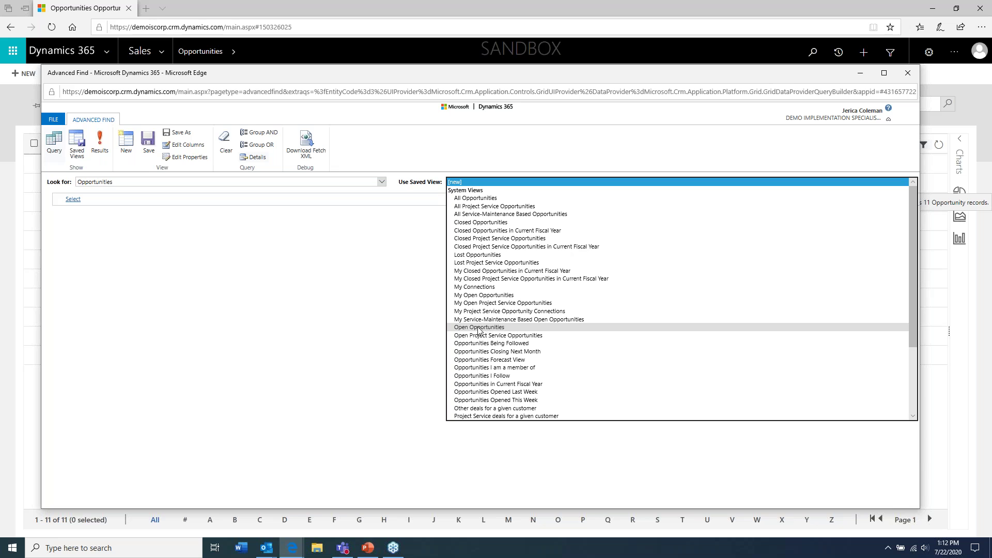
scroll(480, 333, "down", 4)
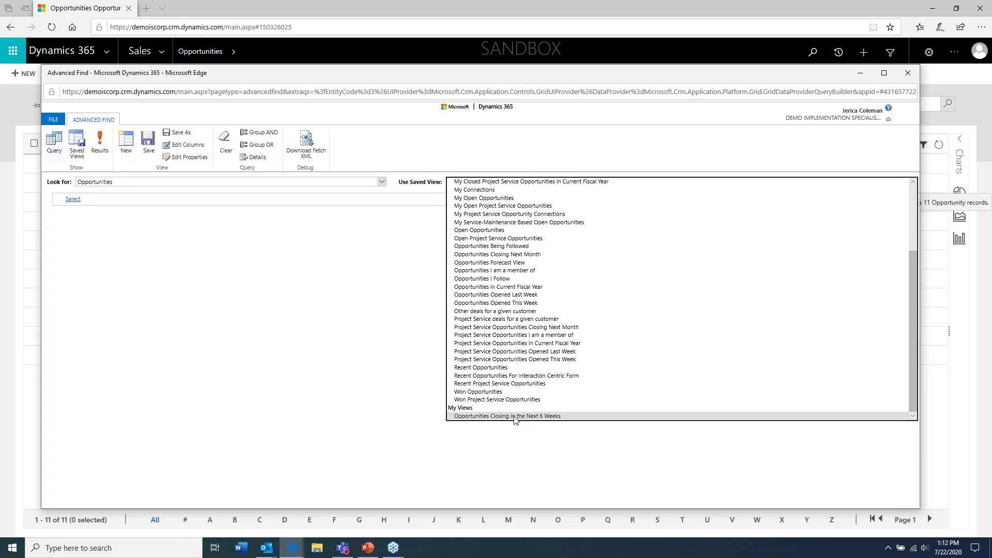
scroll(488, 258, "up", 1)
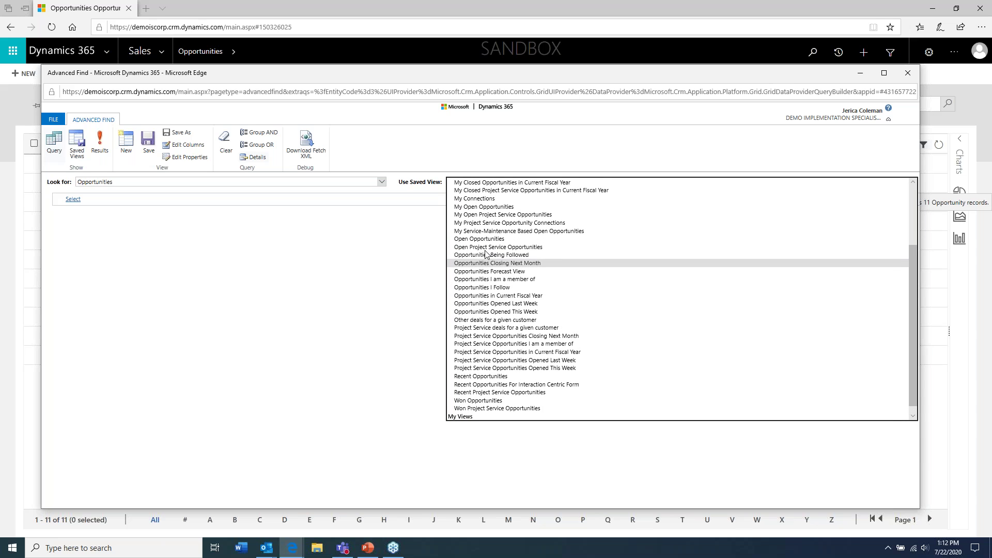
left_click(488, 240)
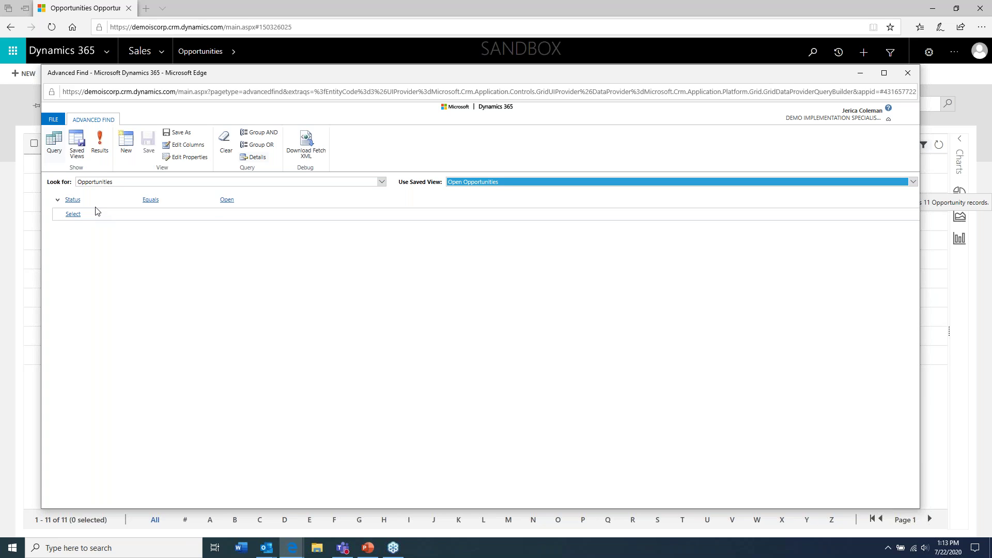
- Add a Rating condition below the Status condition, keeping the Equals operator
mouse_move(138, 217)
left_click(214, 213)
key("r")
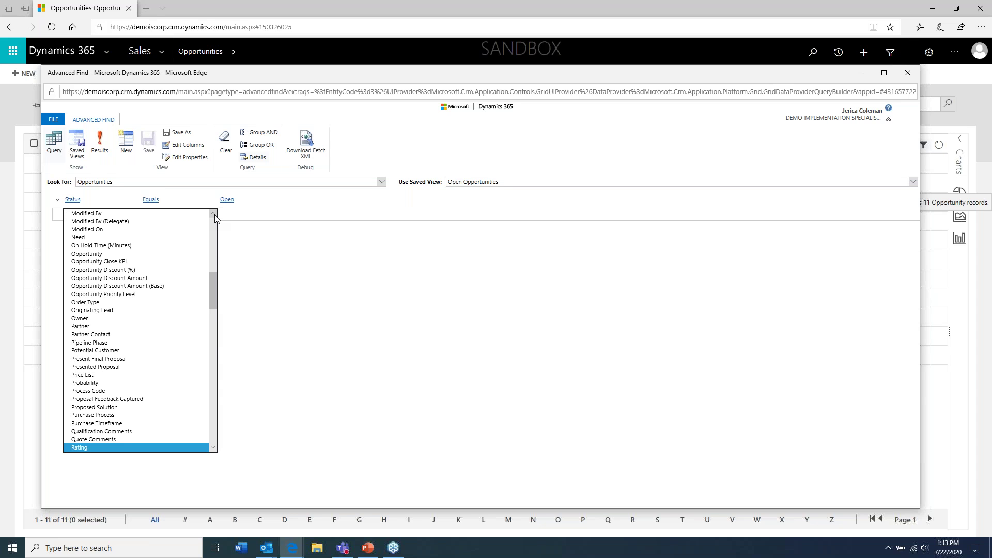
left_click(116, 448)
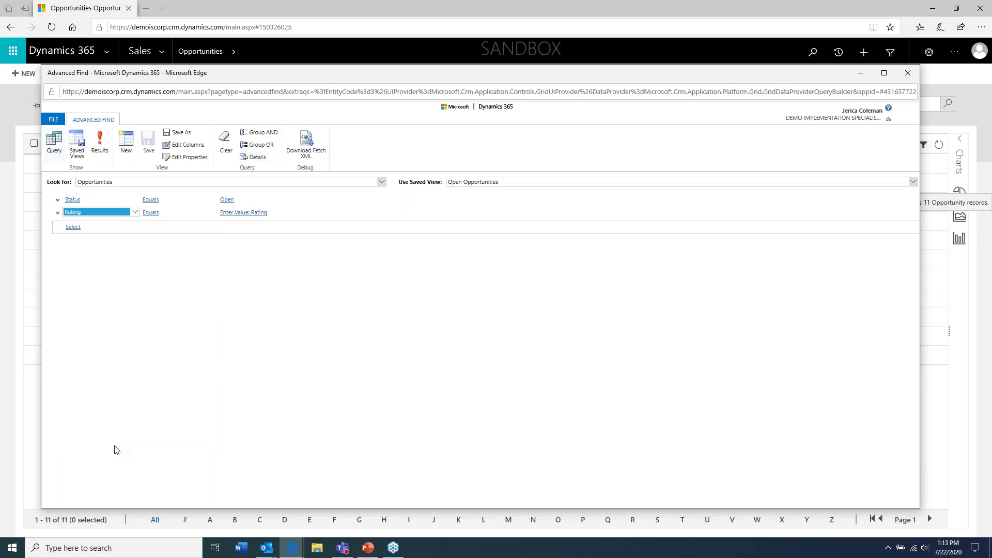
left_click(214, 213)
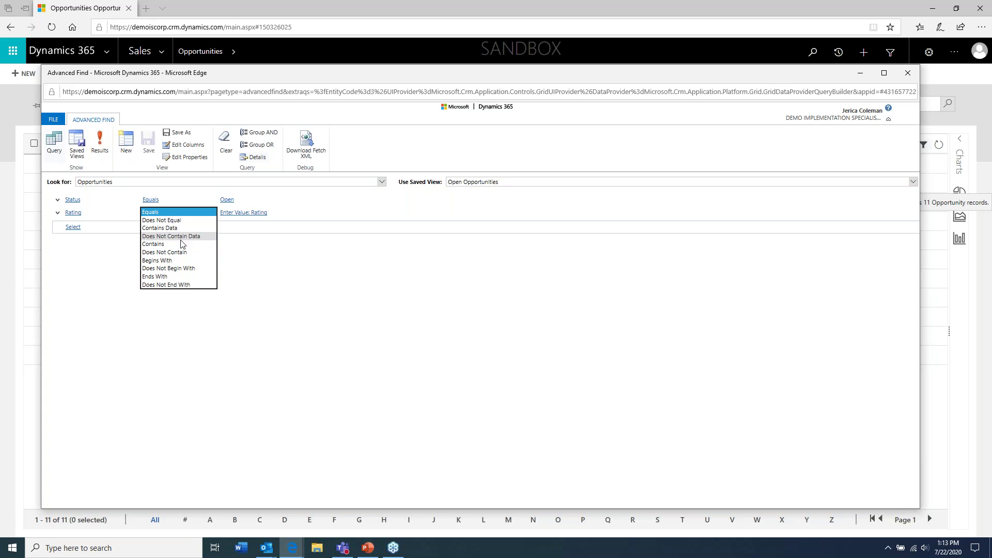
- Set the Rating condition's selected values to Hot and Warm
left_click(247, 214)
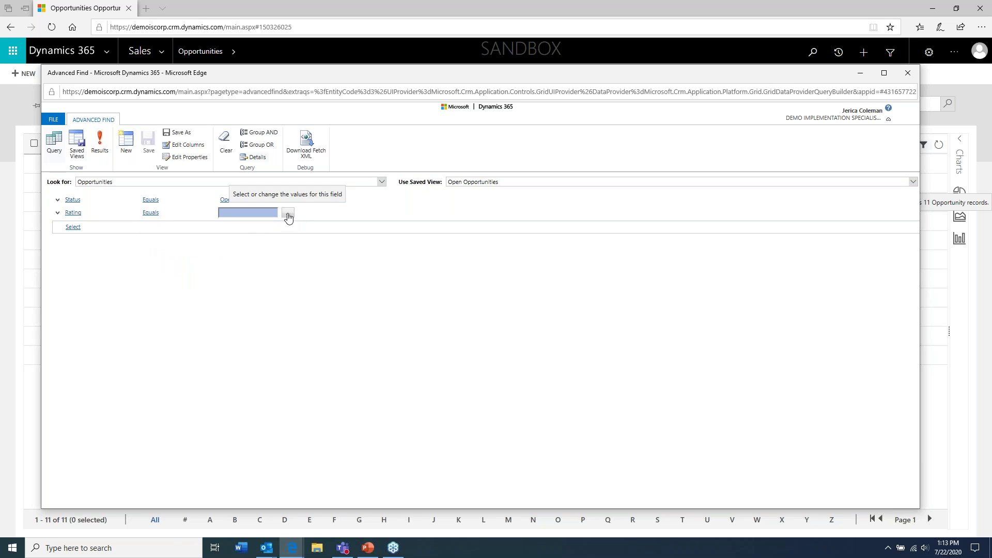
left_click(289, 214)
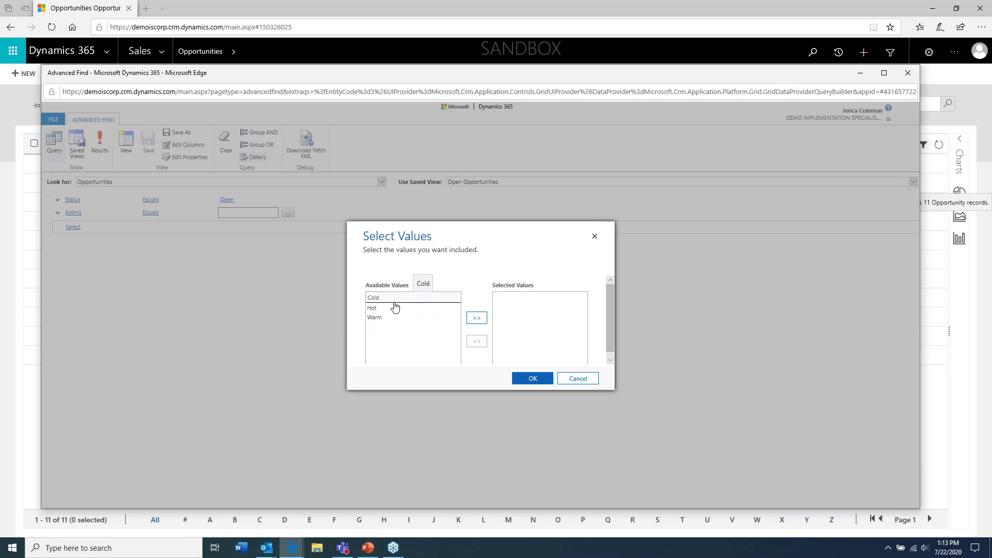
left_click(372, 309)
left_click(476, 319)
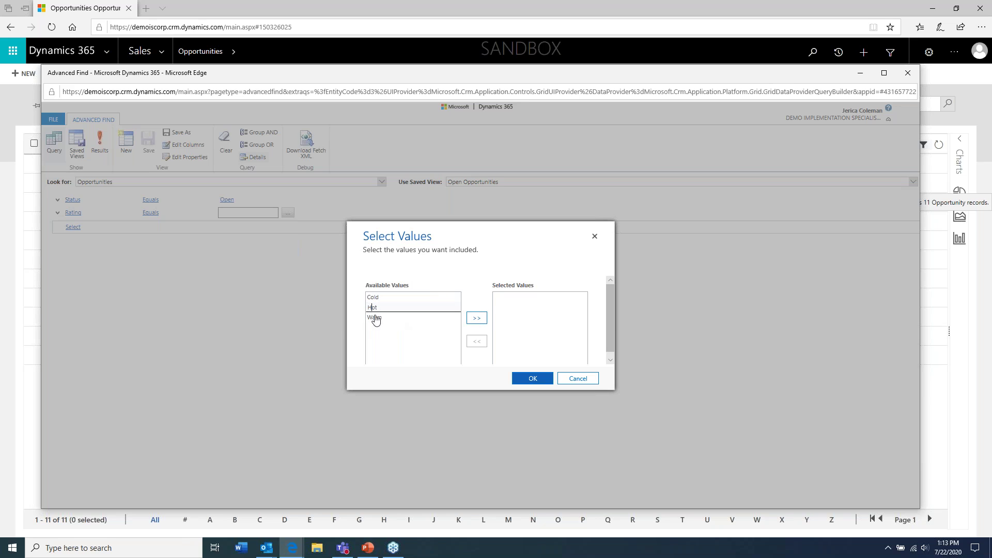
left_click(378, 309)
left_click(476, 317)
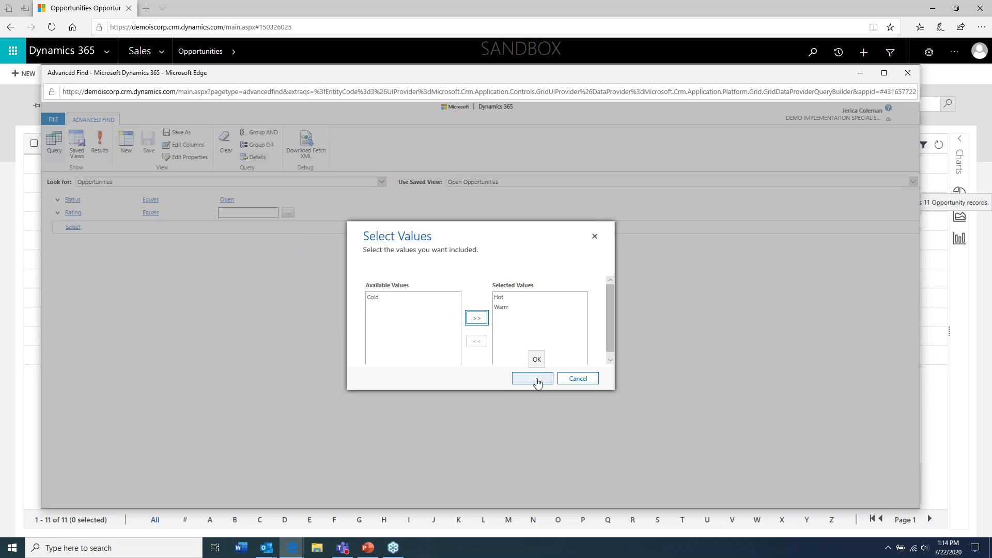
left_click(537, 382)
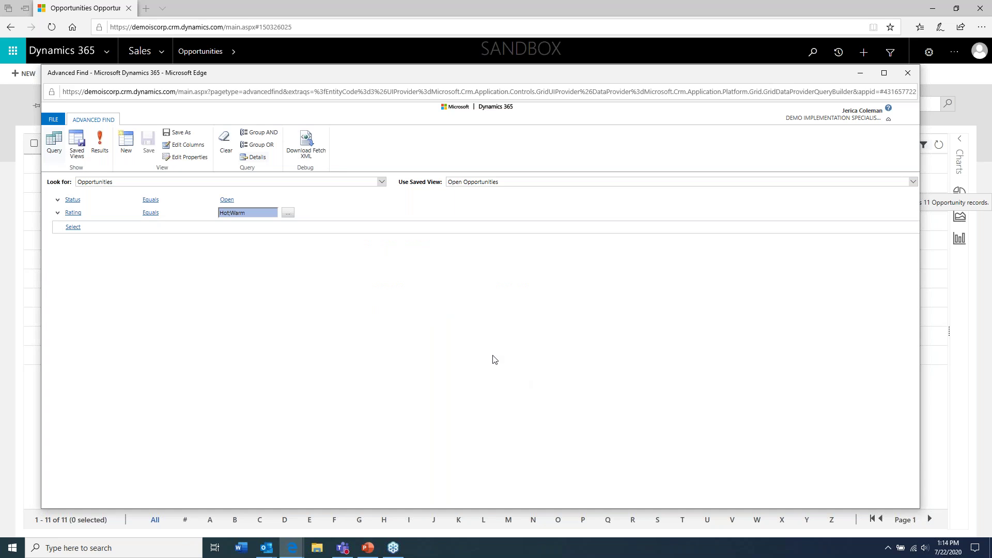
- Add the related Account record type to the query below the Rating condition
left_click(73, 227)
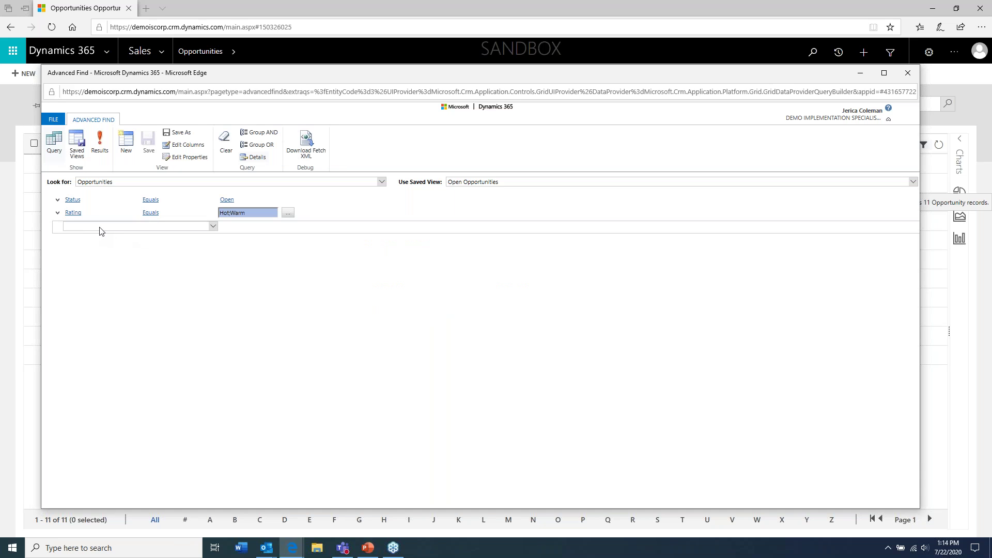
left_click(100, 228)
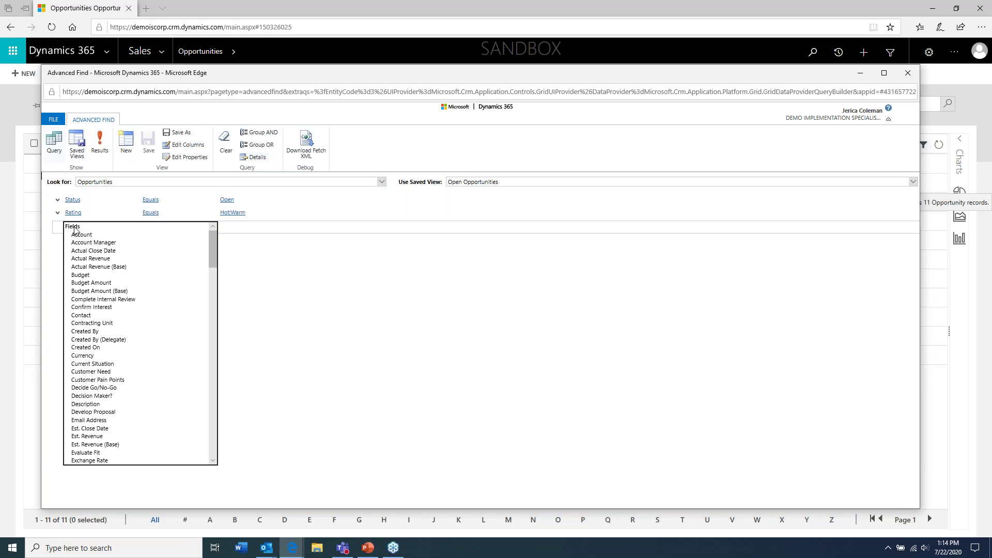
scroll(98, 356, "down", 5)
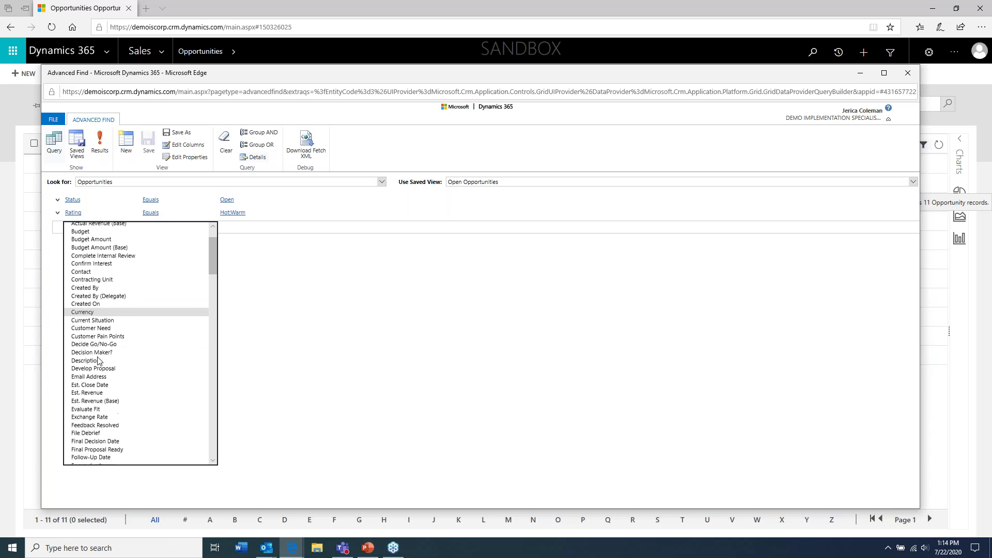
scroll(98, 360, "down", 6)
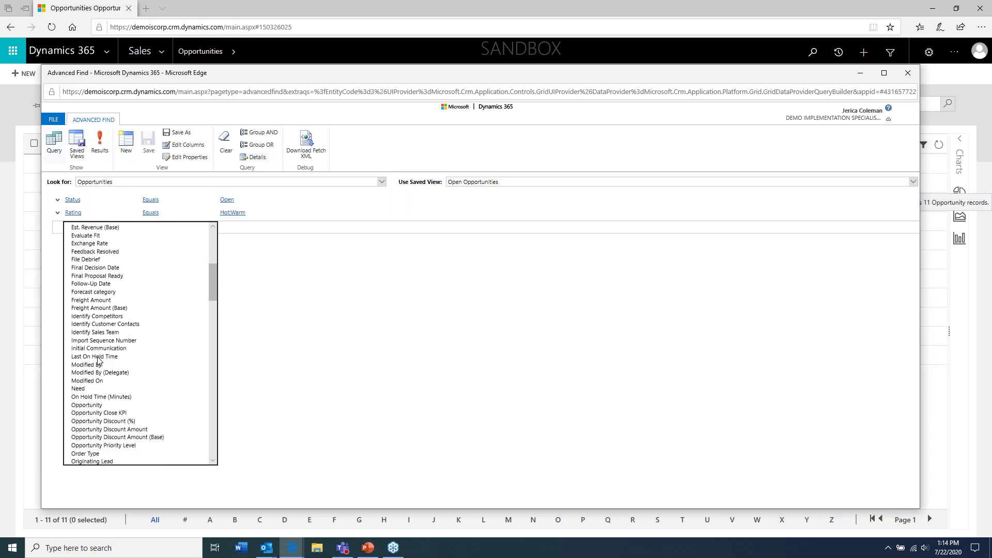
scroll(98, 360, "down", 7)
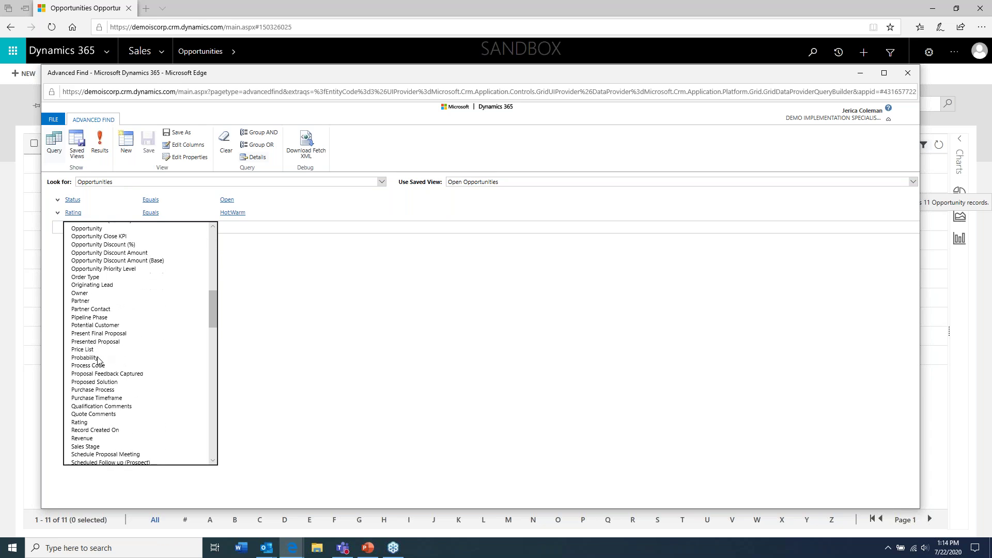
scroll(99, 360, "down", 8)
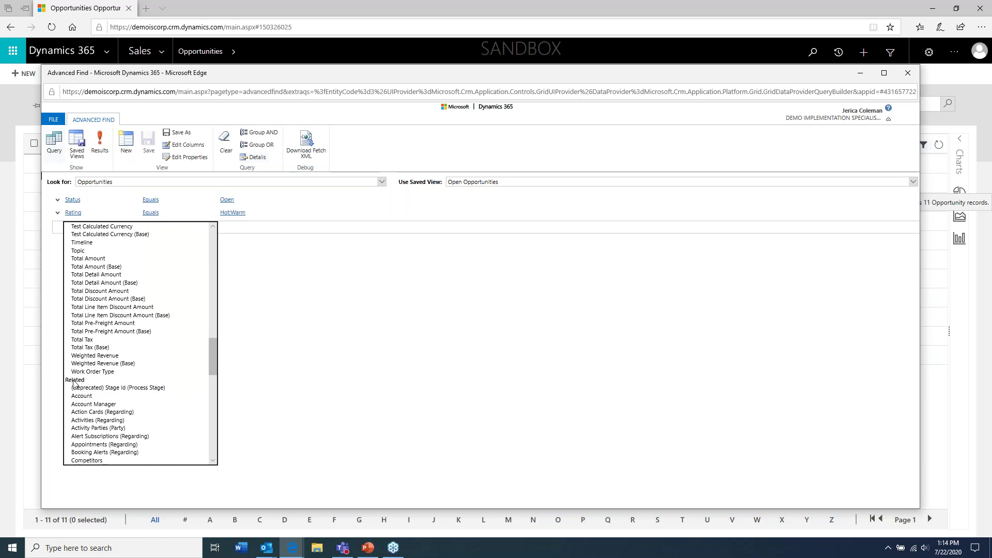
scroll(85, 386, "down", 3)
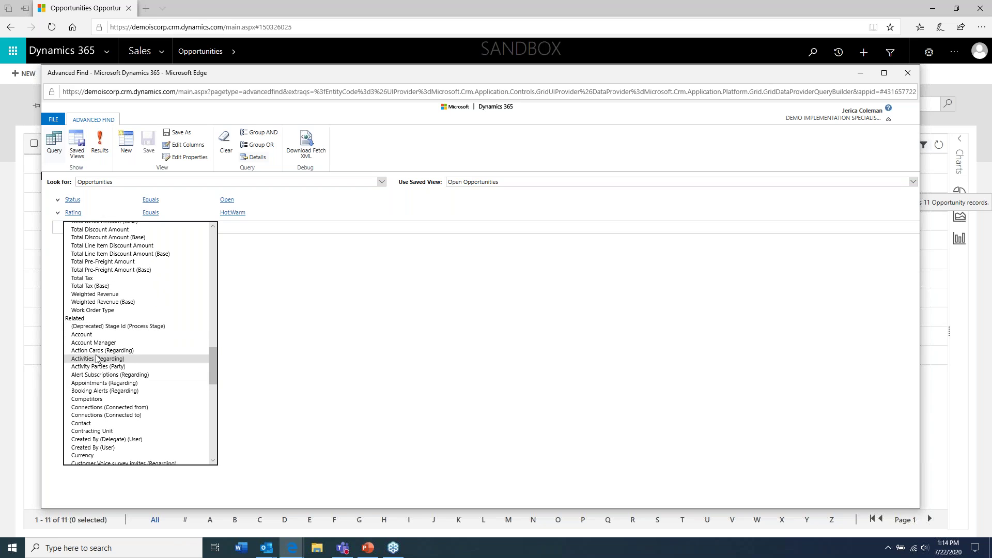
left_click(85, 336)
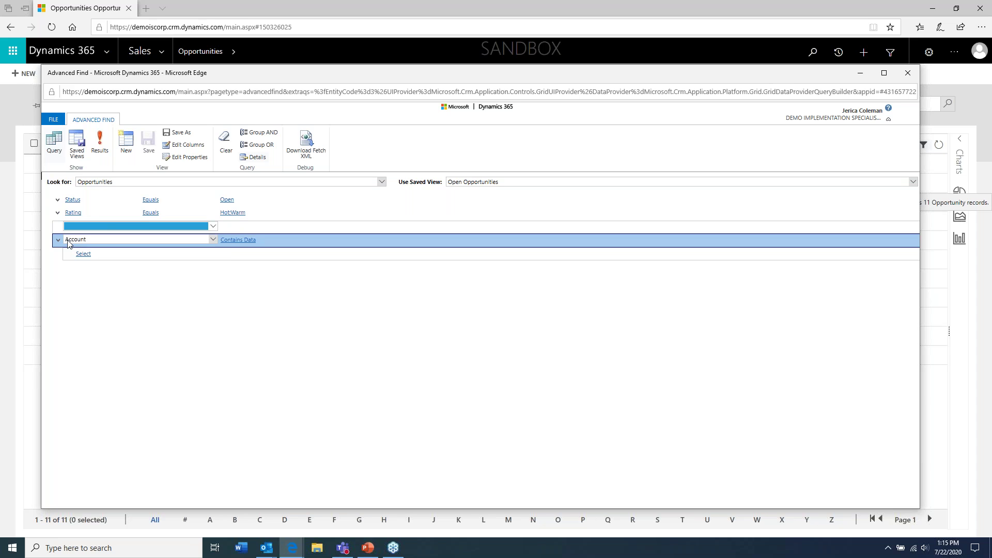
- Add a condition under the related Account requiring Address 1: State/Province to equal CA
left_click(243, 241)
left_click(245, 243)
left_click(107, 258)
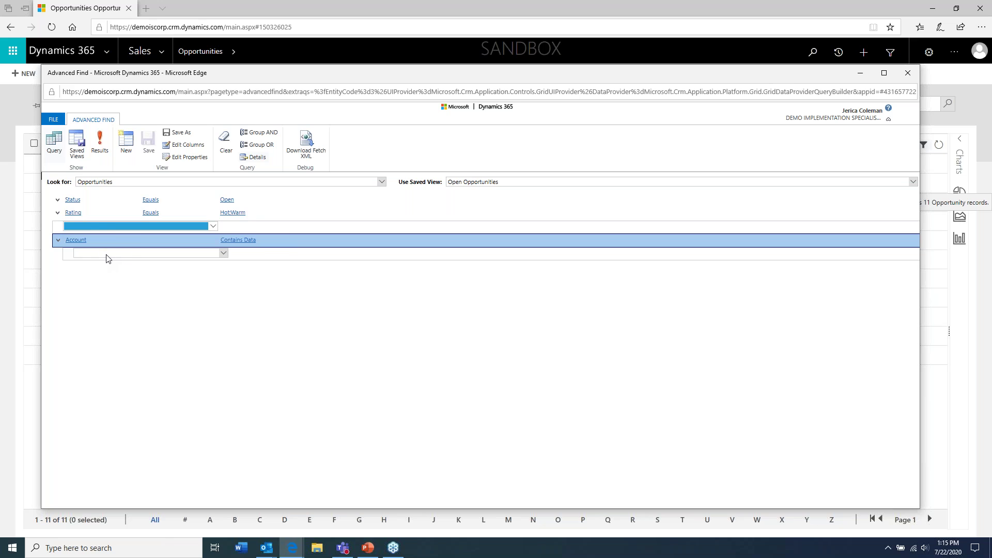
left_click(137, 253)
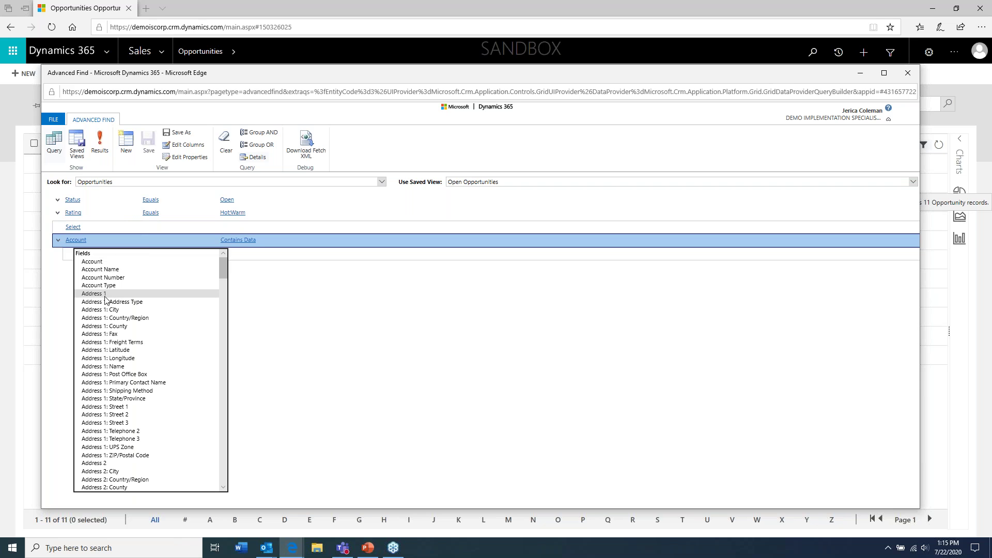
left_click(122, 400)
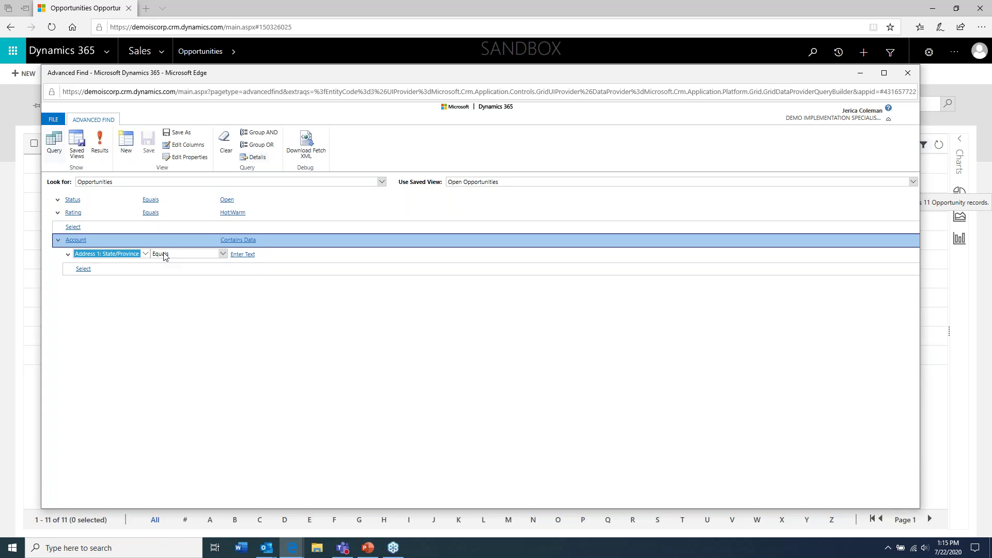
left_click(250, 254)
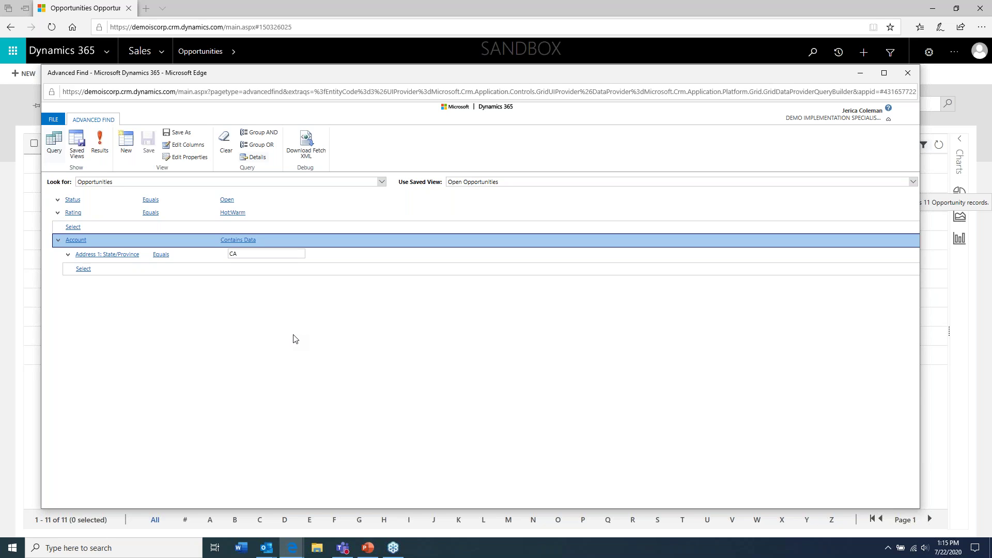
left_click(227, 199)
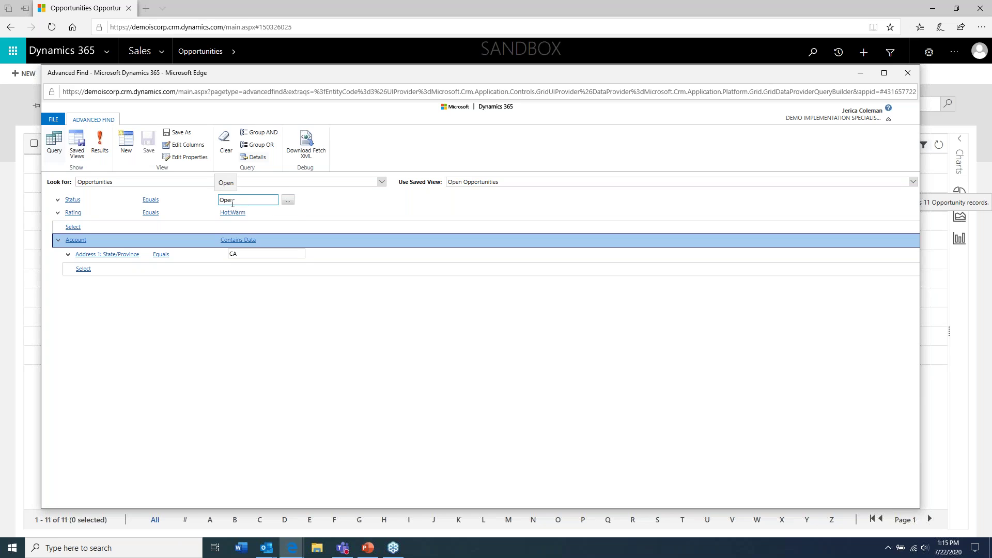
left_click(234, 212)
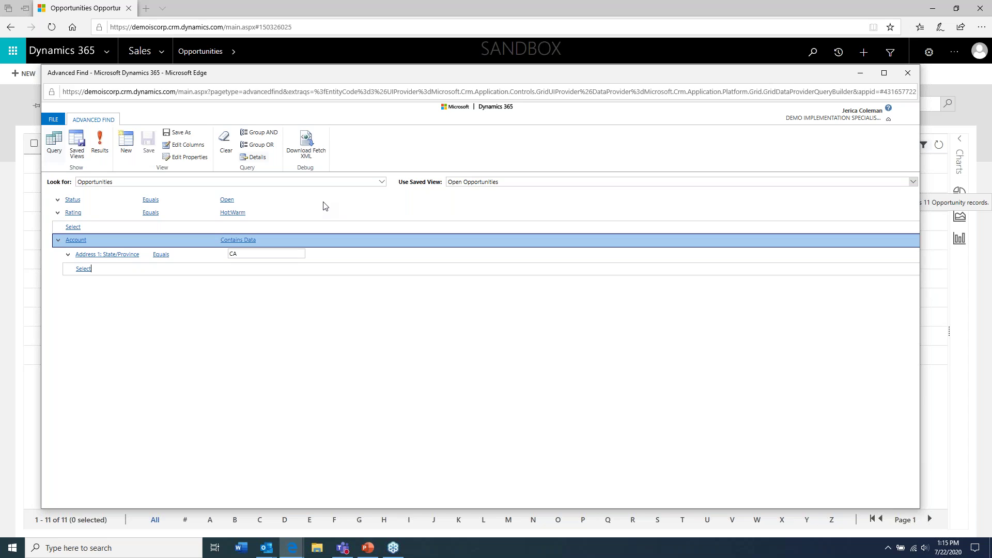
- Edit the query's result columns and remove the Account column
left_click(180, 146)
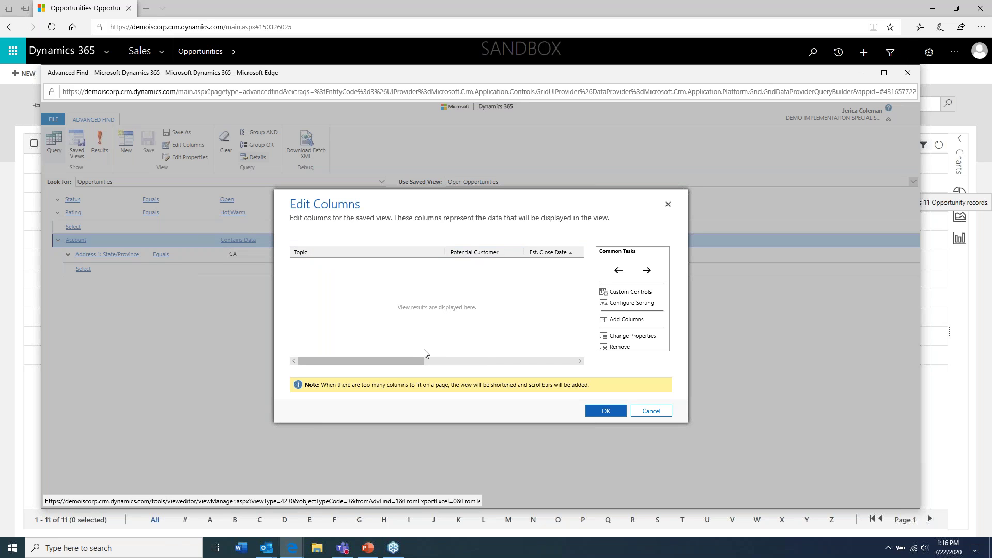
left_click_drag(405, 361, 509, 361)
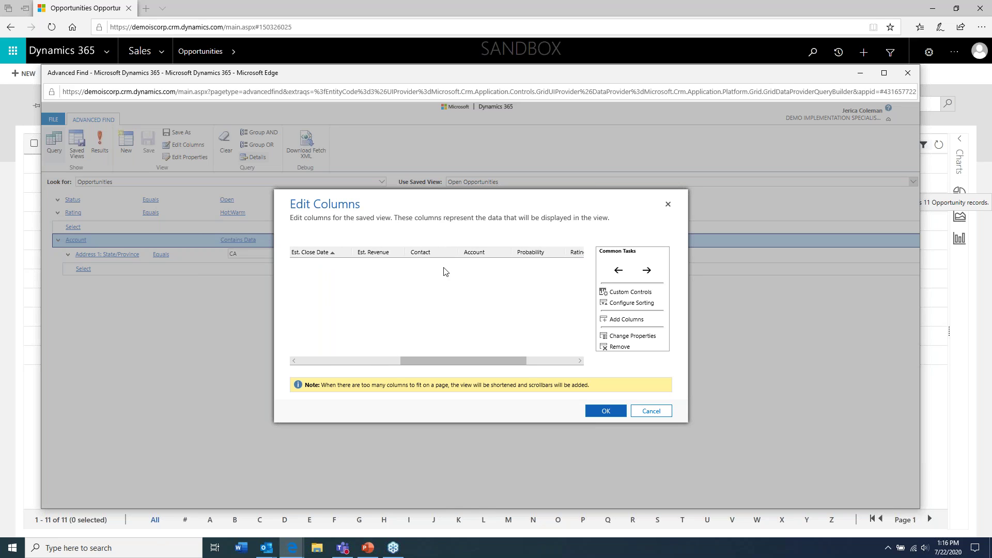
left_click(486, 253)
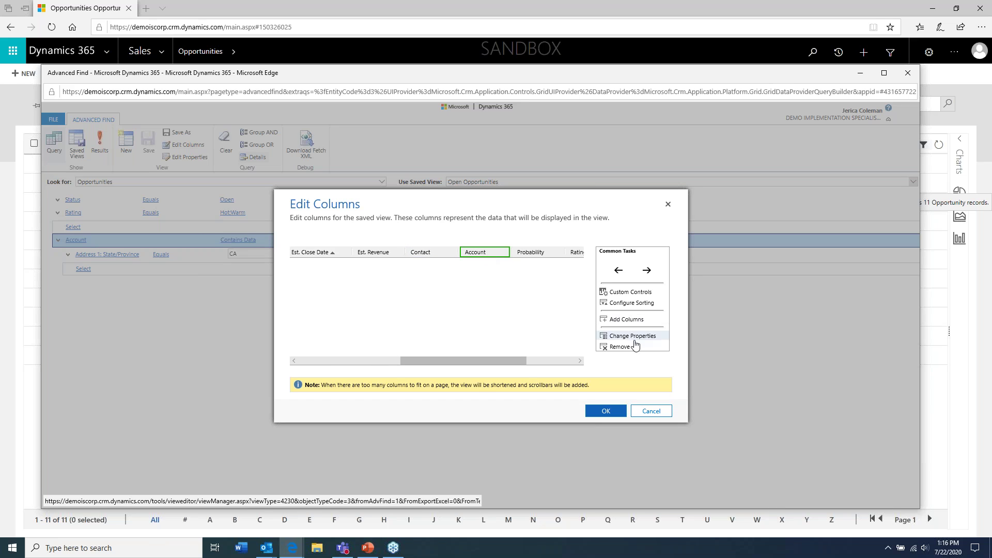
left_click(619, 348)
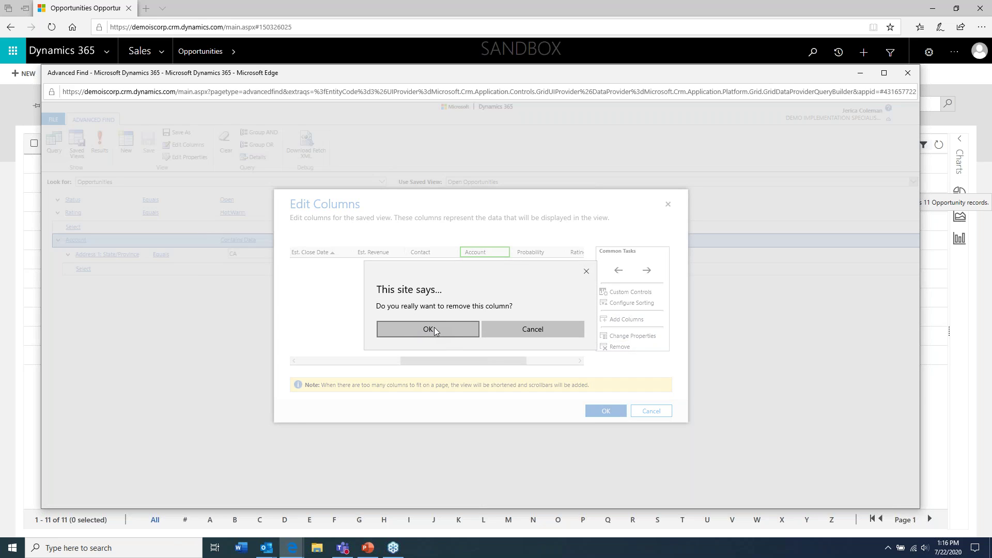
left_click(532, 329)
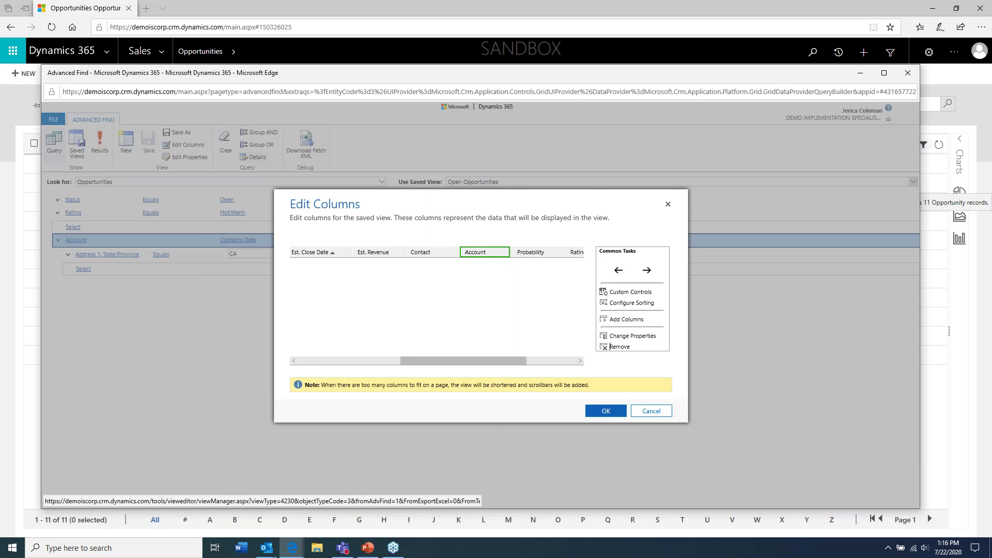
left_click(618, 347)
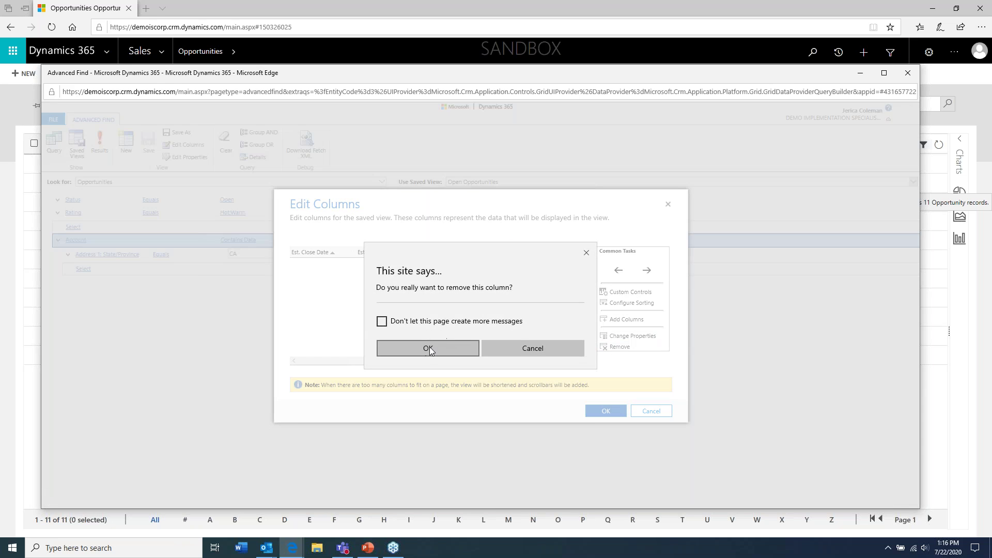
left_click(430, 347)
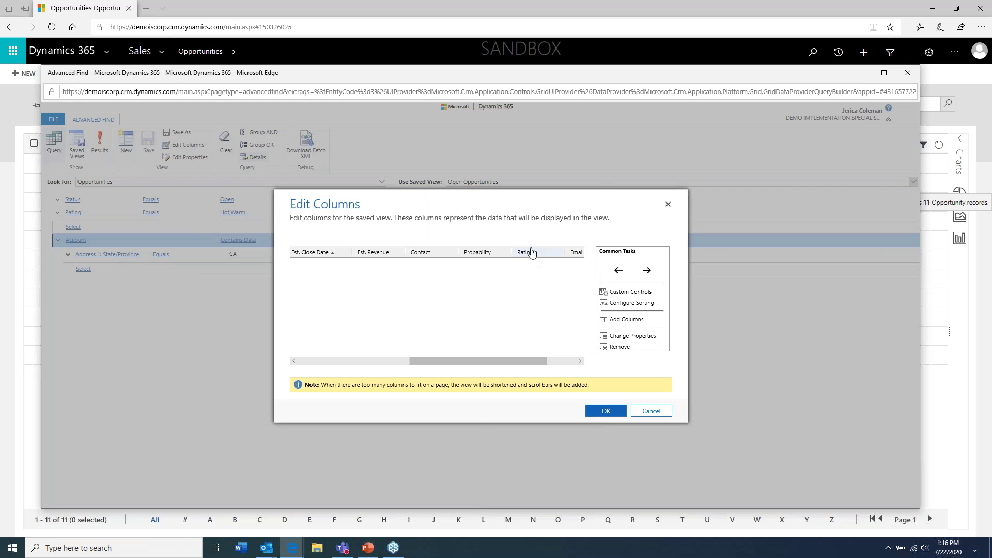
- Remove the Email (Potential Customer) column from the query's result columns
left_click_drag(525, 360, 554, 359)
left_click(521, 257)
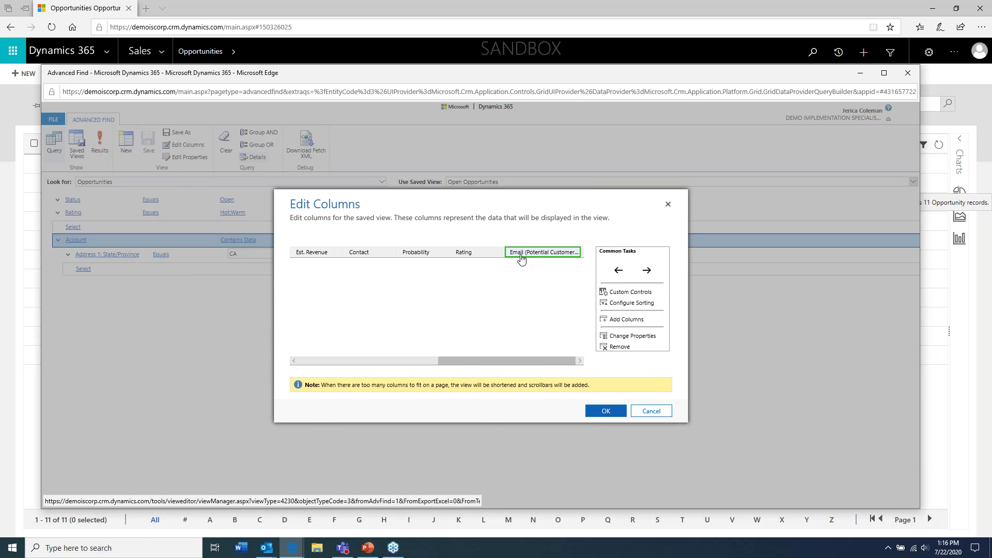
left_click(614, 347)
left_click(432, 344)
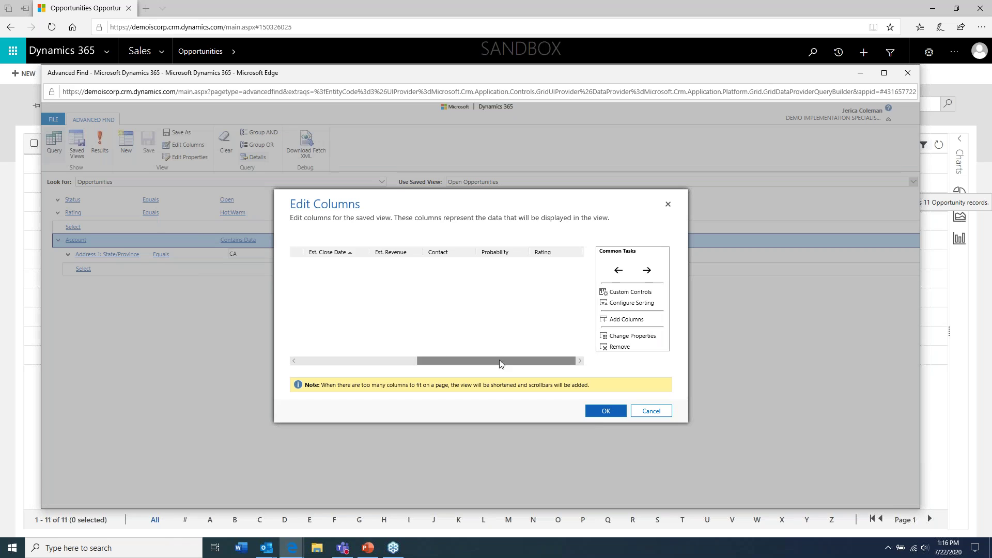
- Add the Address 1 column from the Potential Customer (Account) record type to the result columns
left_click(628, 323)
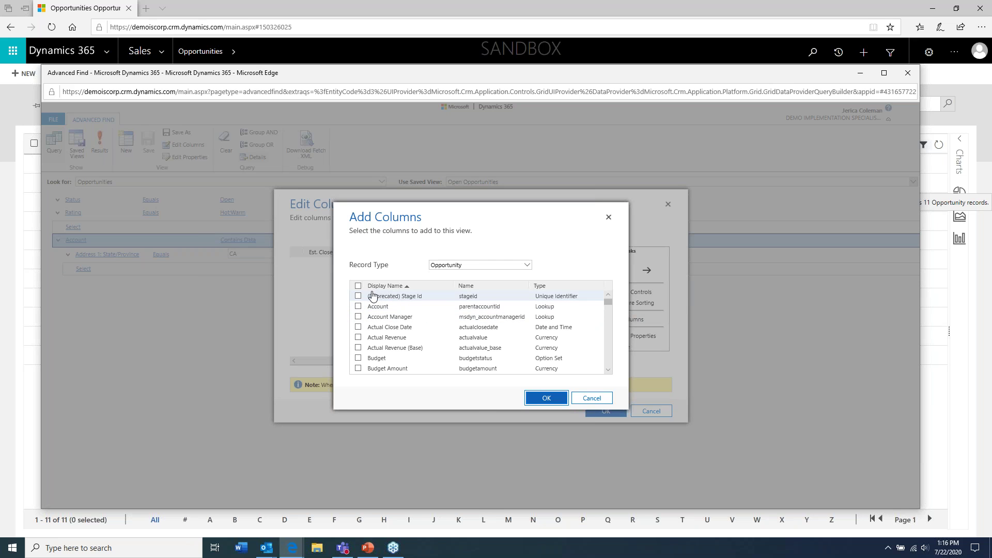
scroll(392, 326, "down", 6)
scroll(393, 326, "down", 6)
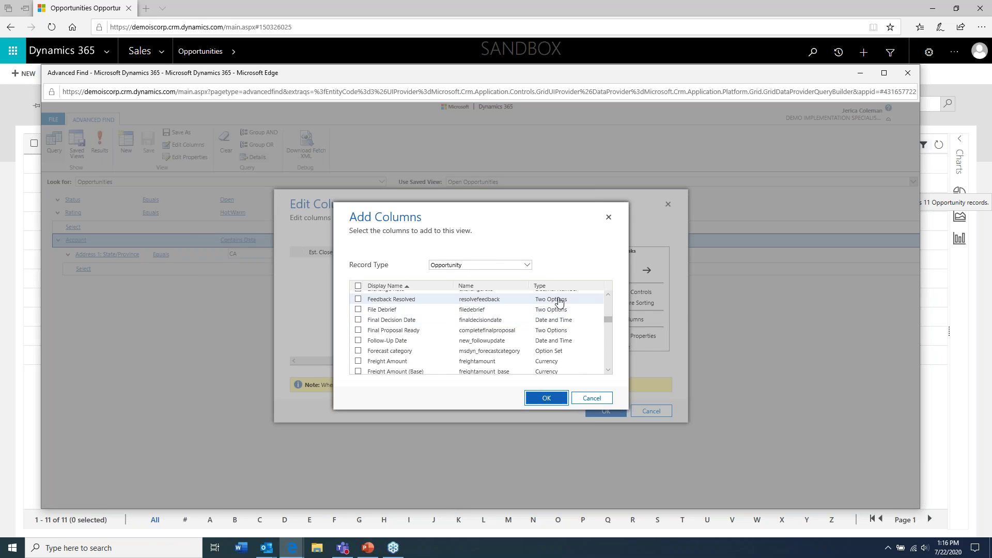
left_click(528, 266)
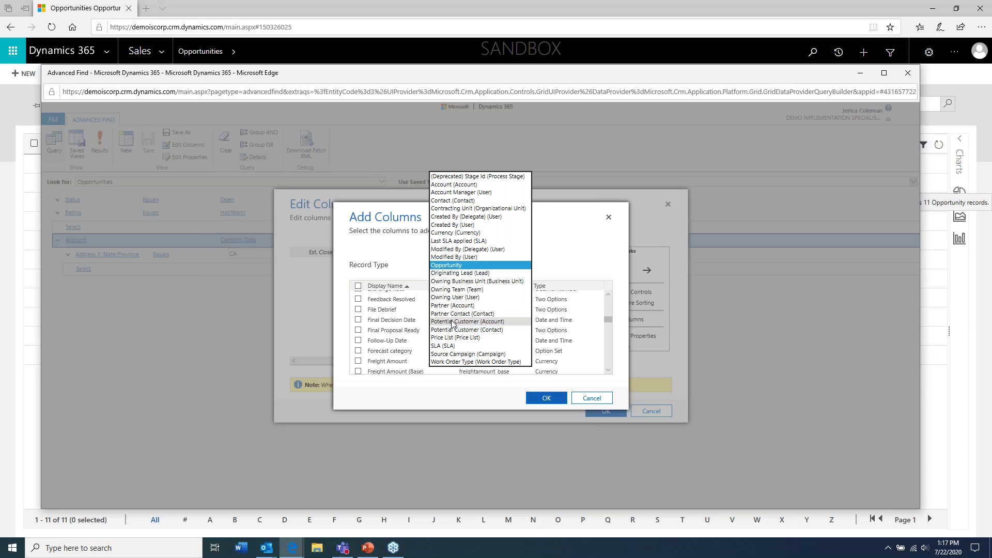
left_click(488, 322)
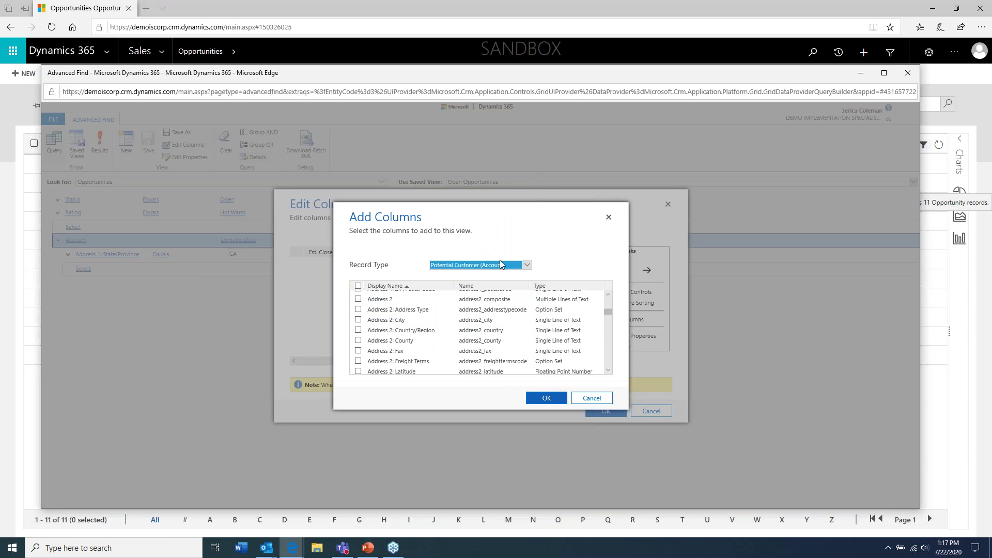
scroll(369, 345, "up", 1)
scroll(369, 345, "up", 4)
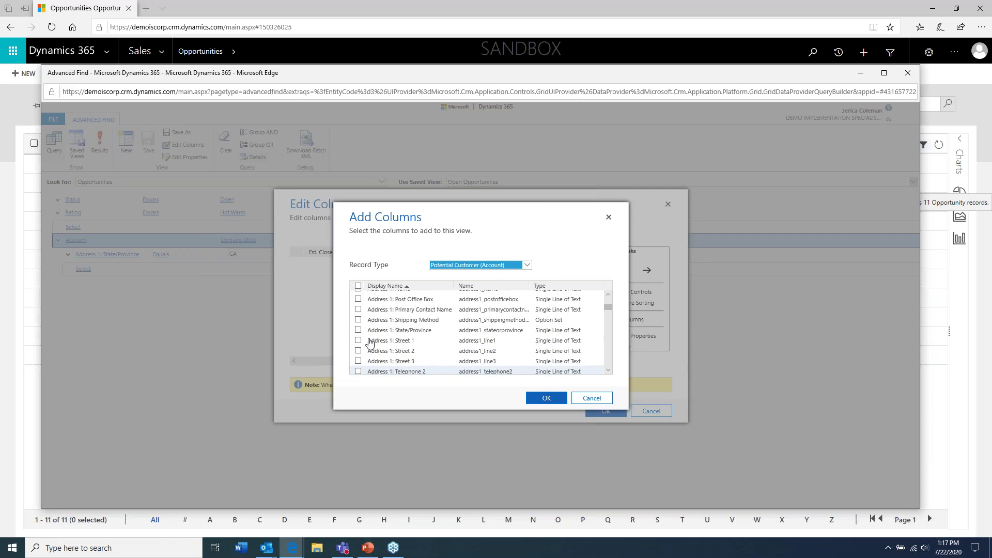
scroll(369, 342, "up", 6)
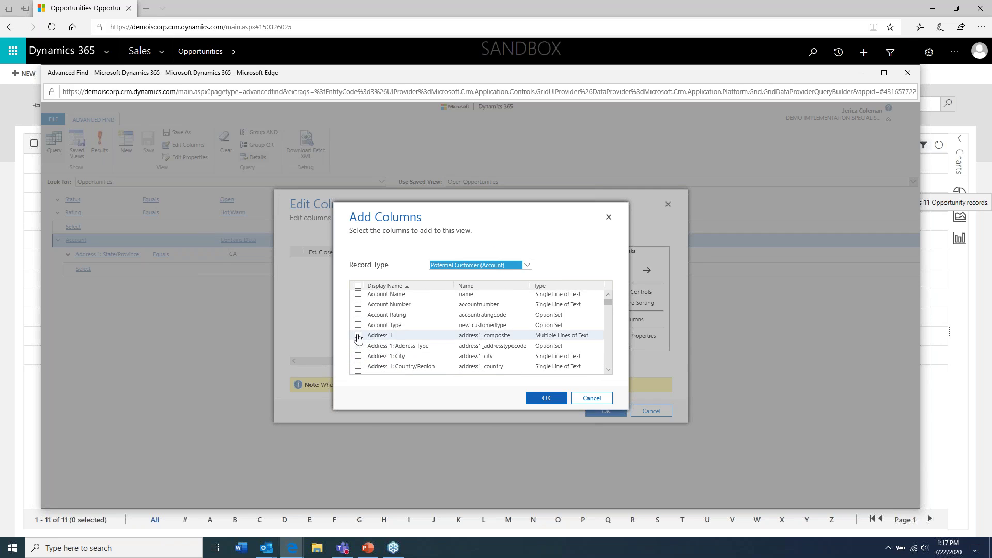
left_click(358, 337)
left_click(545, 398)
- Set the Address 1 (Potential Customer) column's width to 200px and apply the column changes
mouse_move(527, 368)
left_mouse_down()
mouse_move(374, 357)
mouse_move(539, 357)
left_mouse_up()
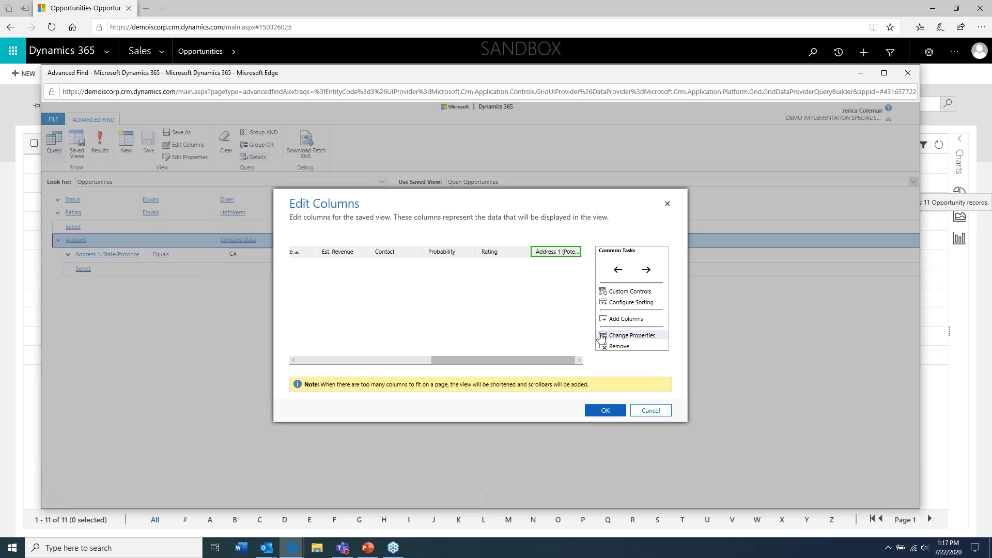
left_click(626, 339)
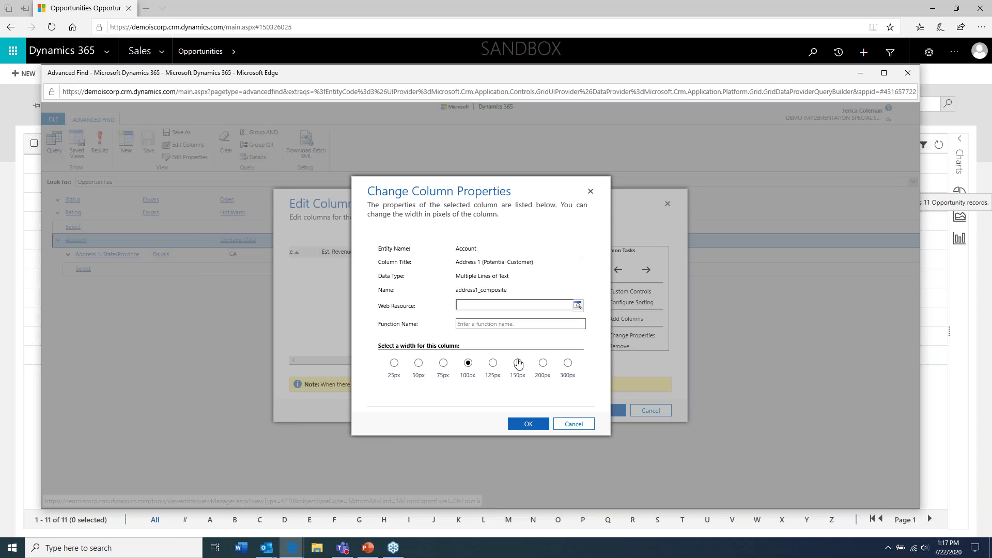
left_click(543, 362)
left_click(528, 421)
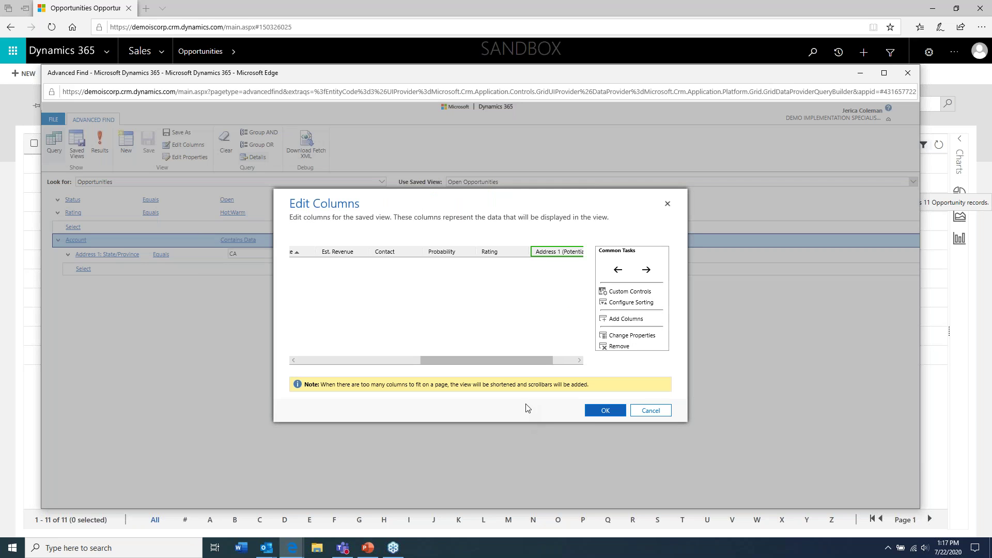
left_click(605, 412)
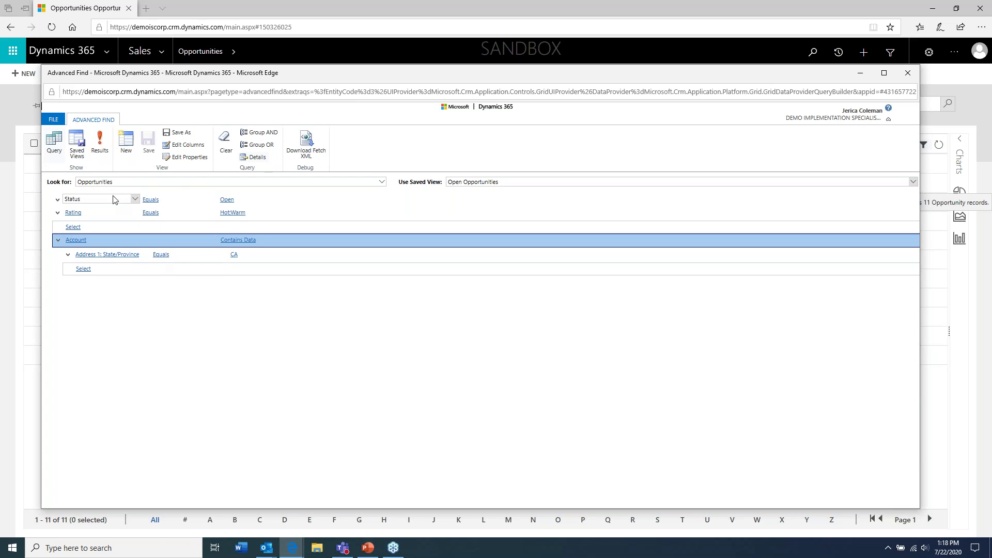
- Run the query to preview its results, and save it as a new view named California Priority Opportunities
left_click(101, 153)
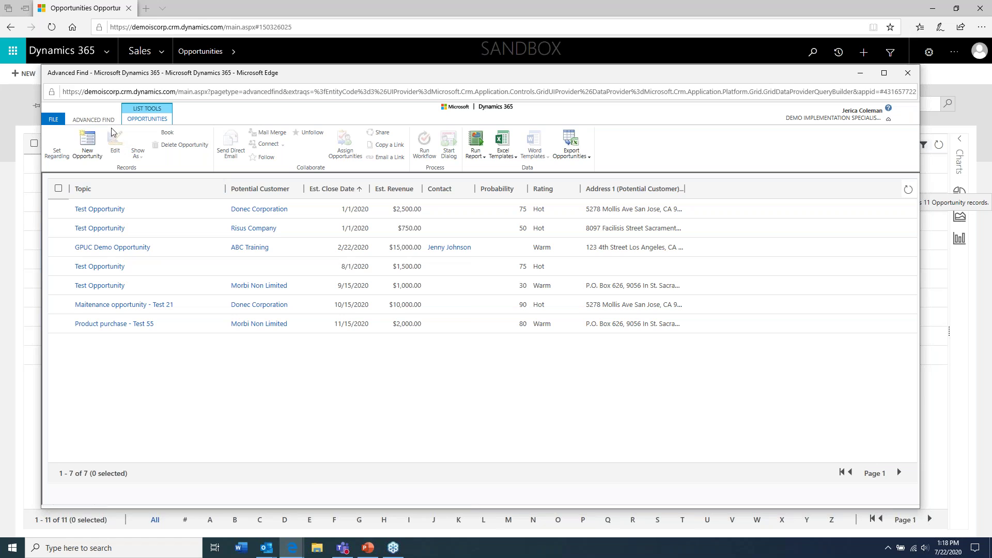
left_click(80, 121)
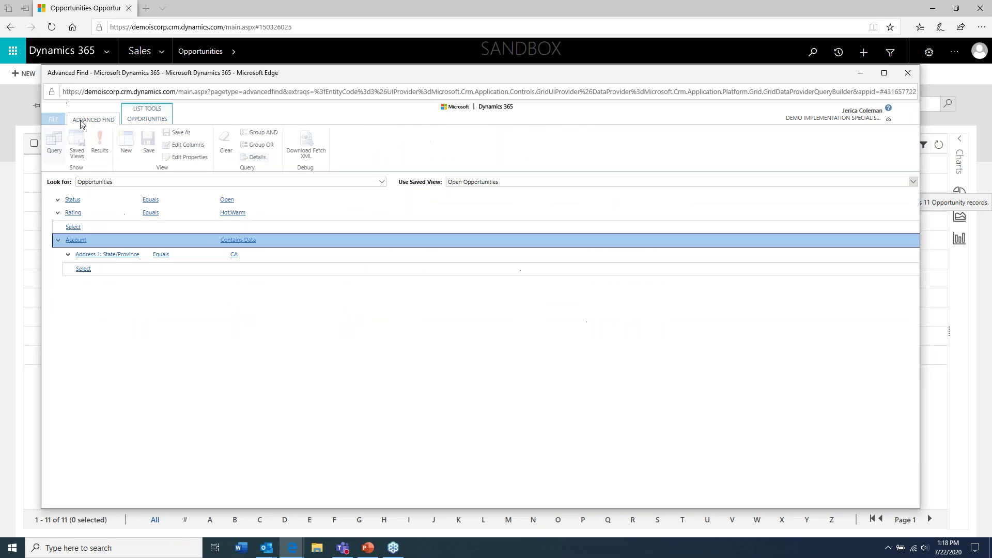
left_click(180, 133)
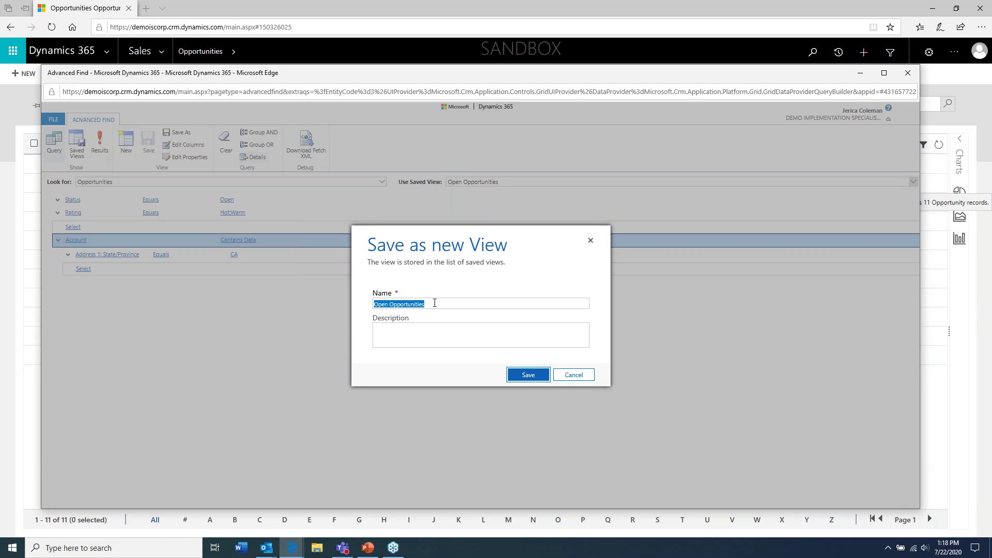
left_click_drag(433, 305, 354, 312)
type("California Priority")
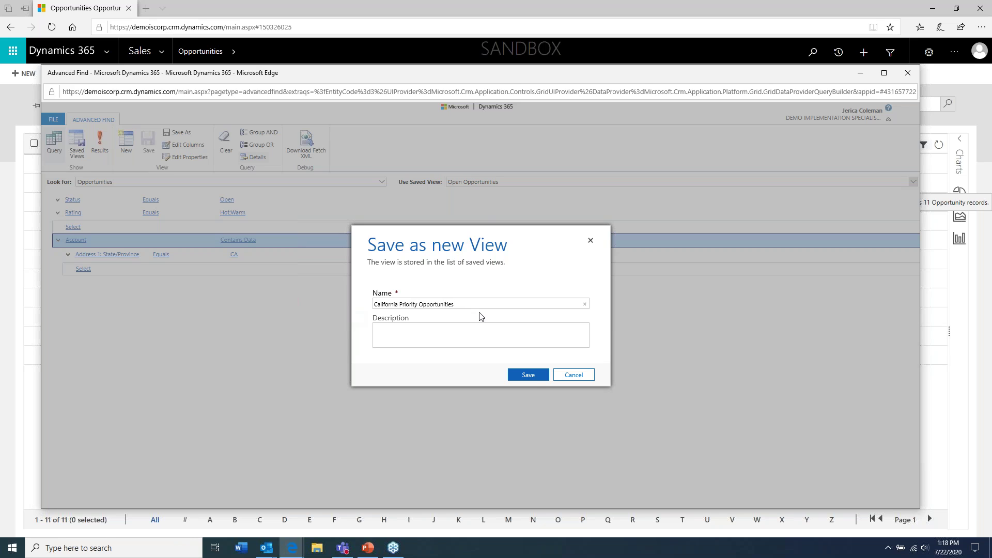
left_click(533, 381)
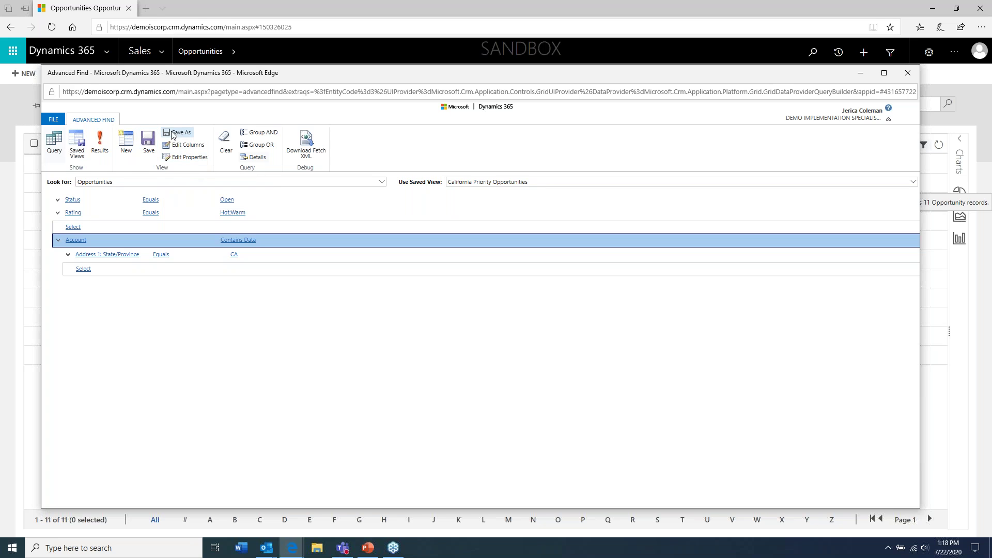
- Save a copy of the view as California Priority Opportunities 2 and close Advanced Find
left_click(179, 133)
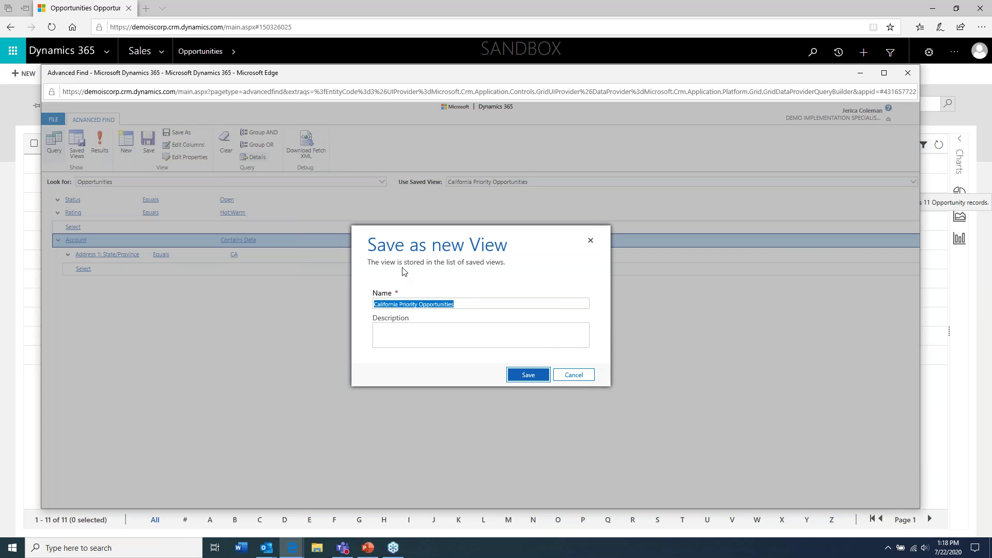
left_click(461, 303)
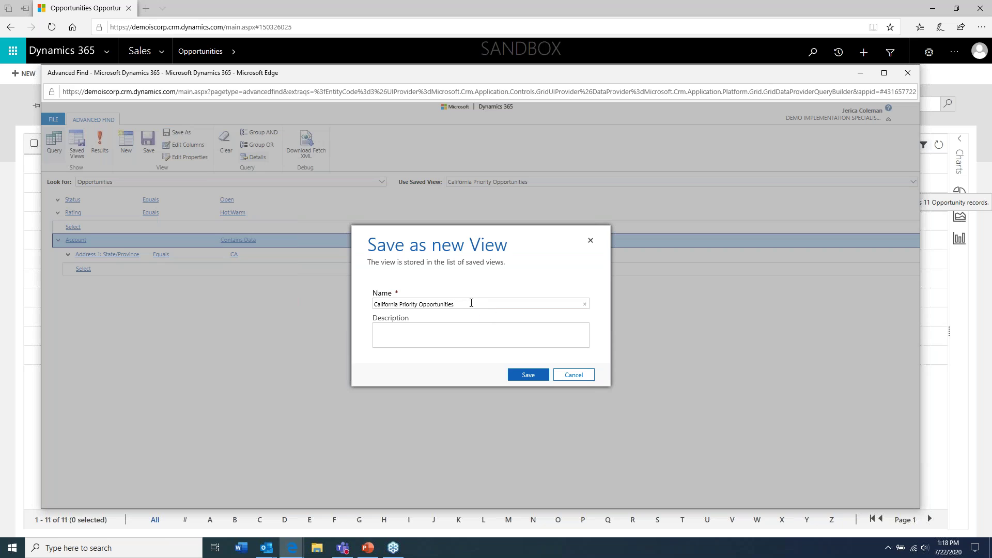
type("2")
left_click(529, 380)
left_click(526, 375)
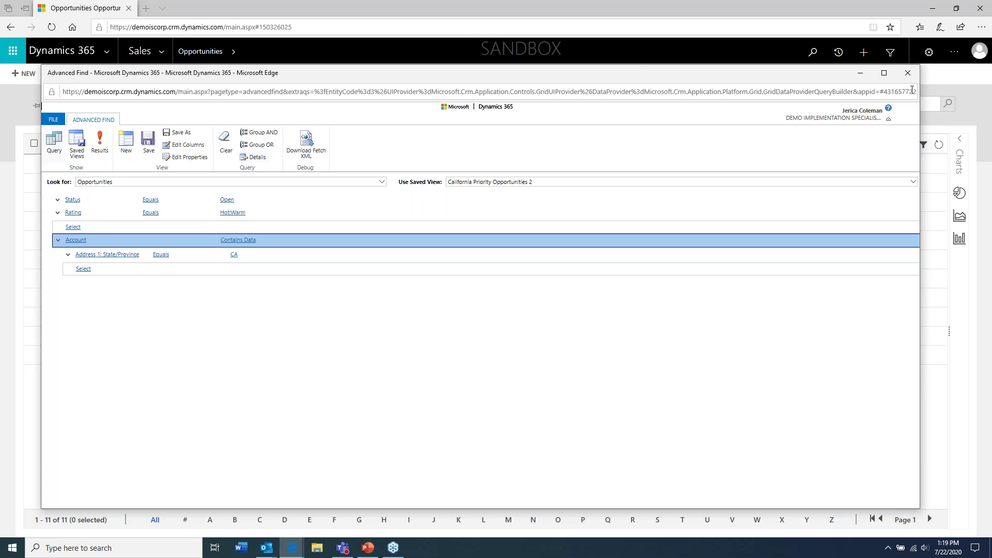
left_click(908, 73)
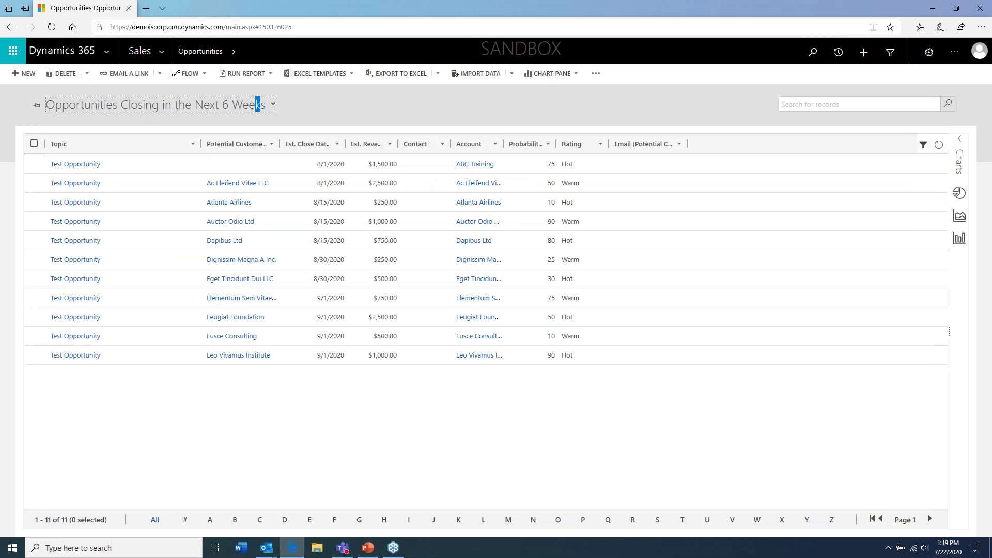
key("alt+Tab")
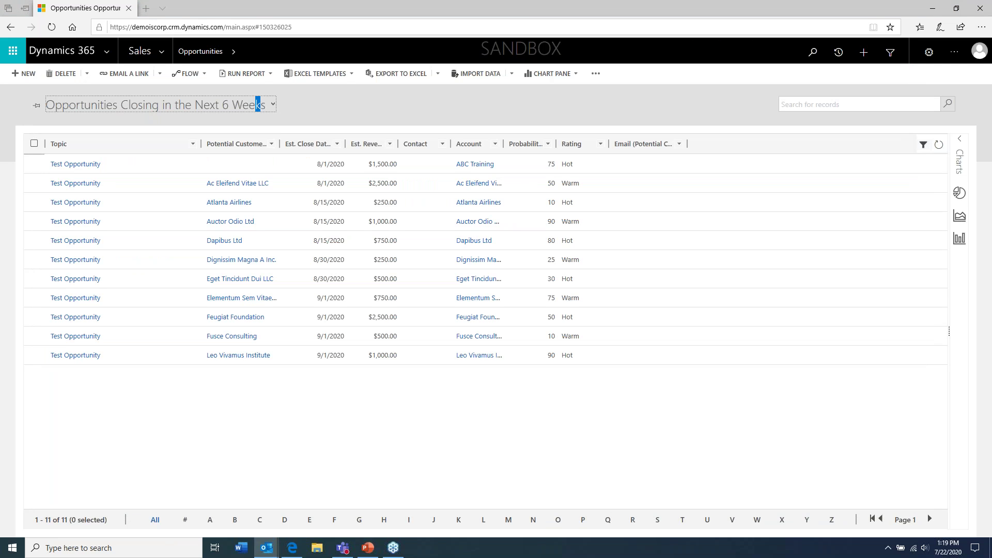
- Check the available opportunity views, reload the Opportunities page, and dismiss the pending email warning
left_click(288, 105)
left_click(274, 104)
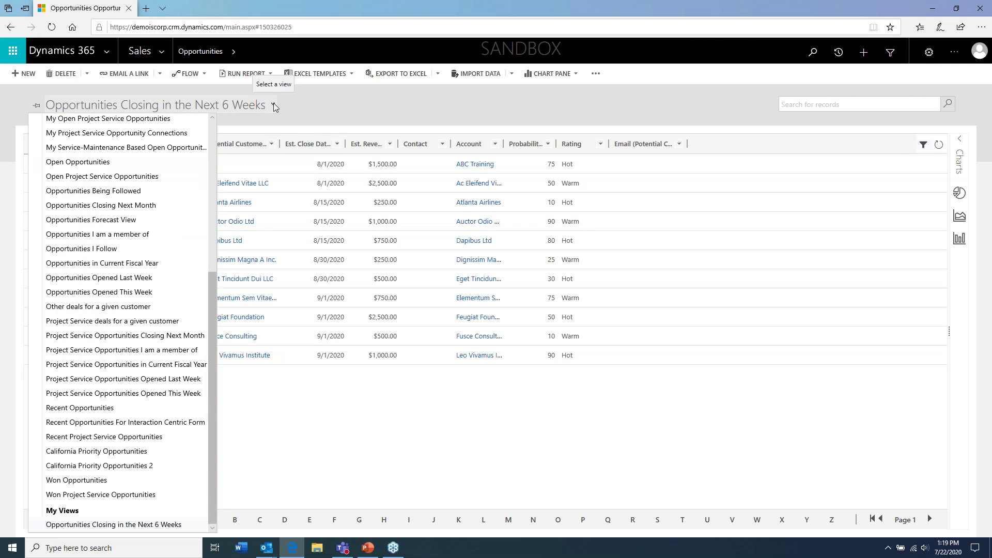
scroll(155, 449, "up", 5)
scroll(157, 447, "down", 5)
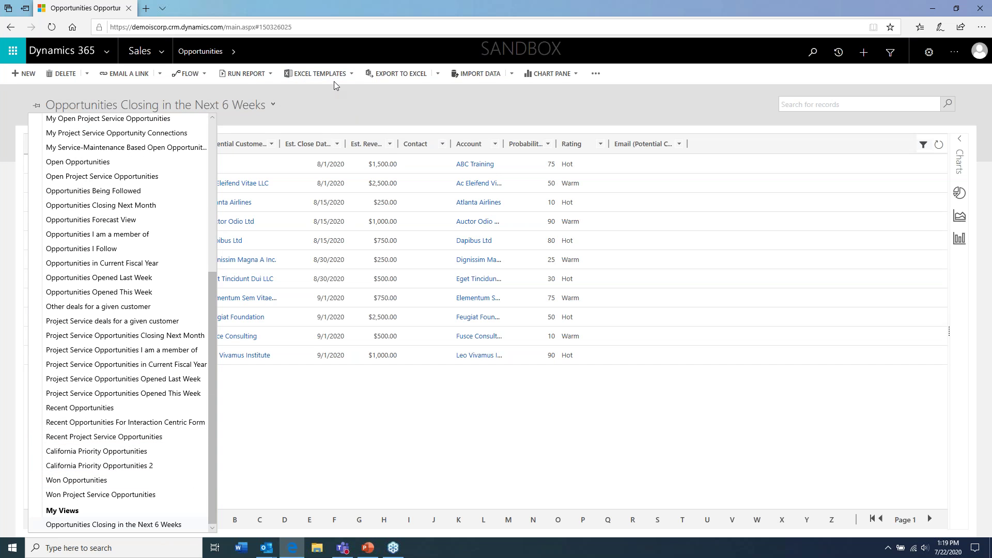
left_click(316, 114)
left_click(51, 27)
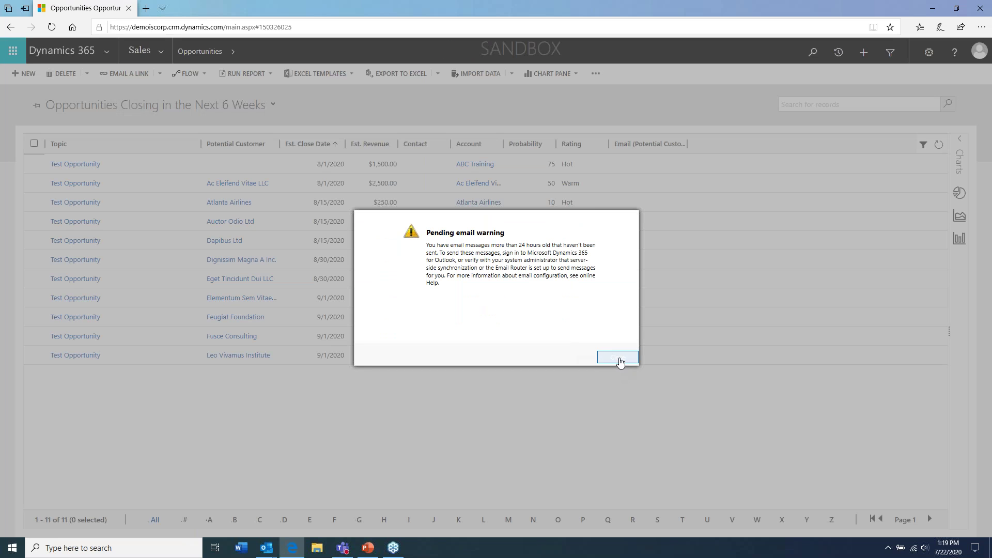
left_click(618, 358)
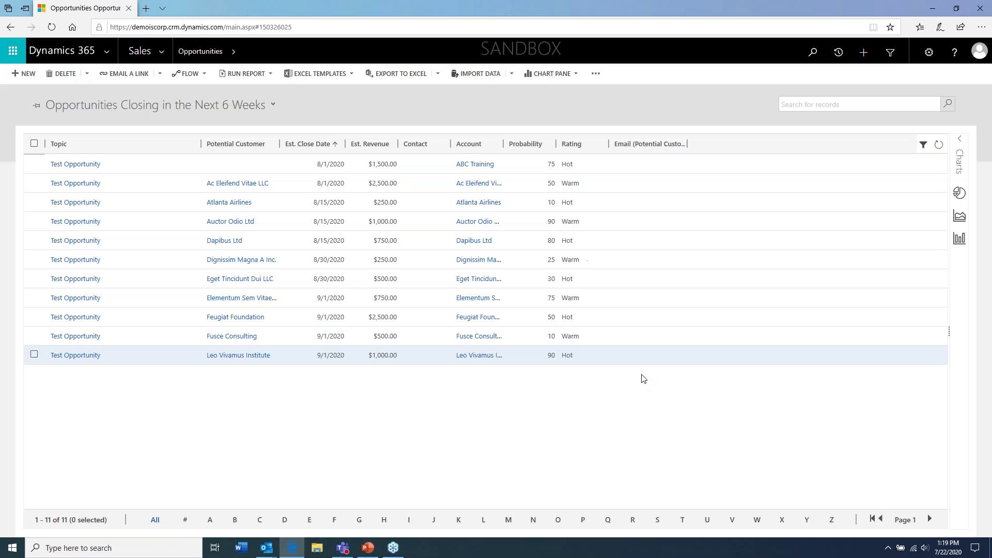
- Switch the opportunity list to the California Priority Opportunities personal view
left_click(272, 104)
scroll(119, 372, "down", 2)
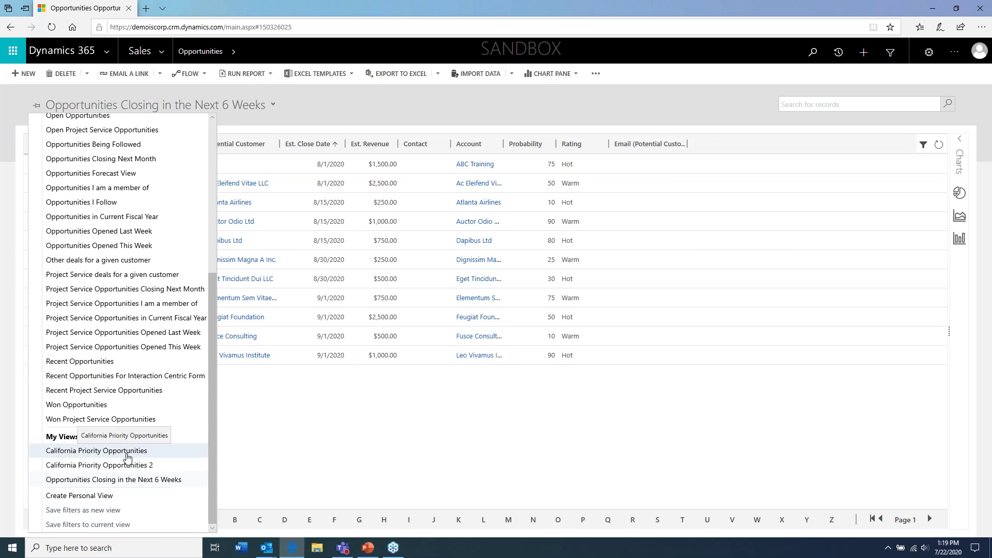
left_click(127, 452)
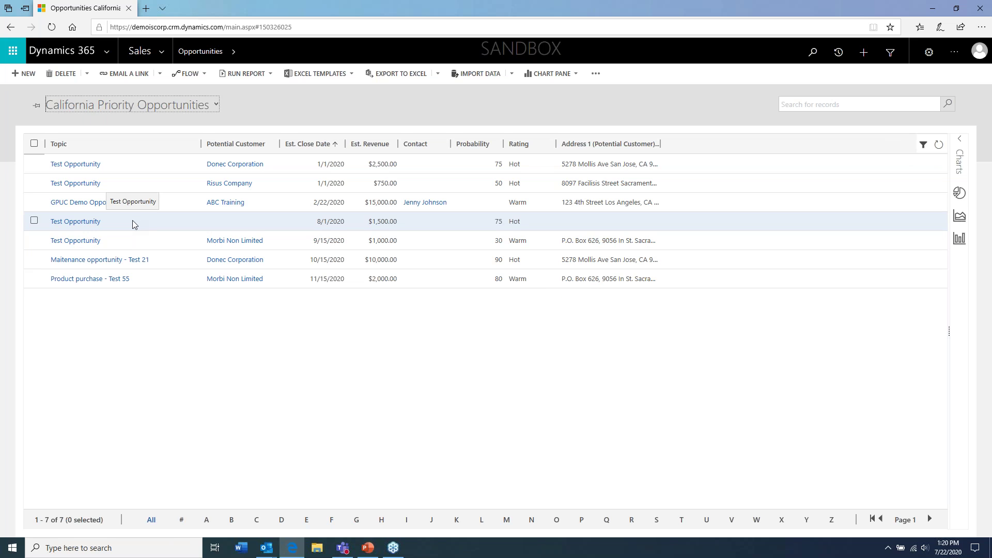
- Open Advanced Find in an enlarged window and show the list of saved opportunity views
left_click(216, 106)
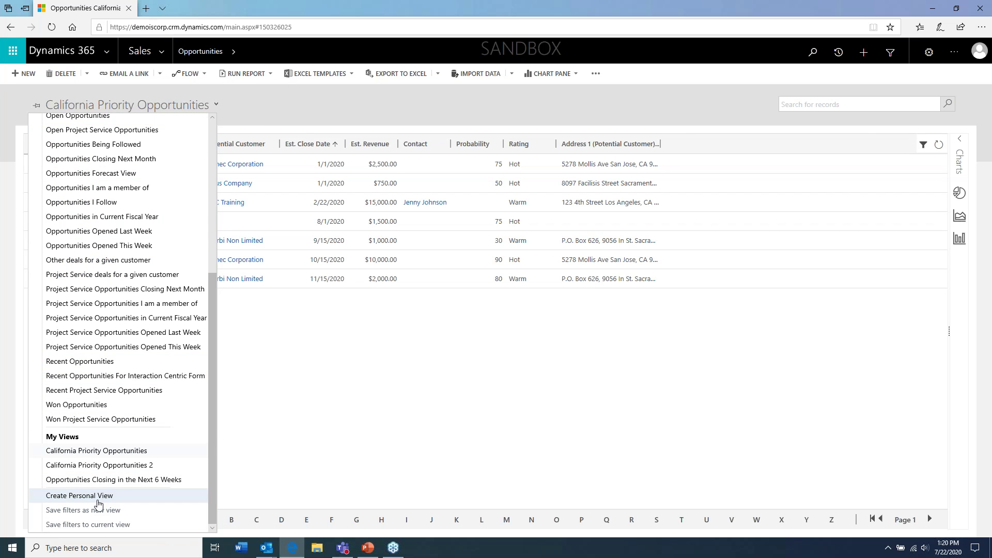
left_click(318, 108)
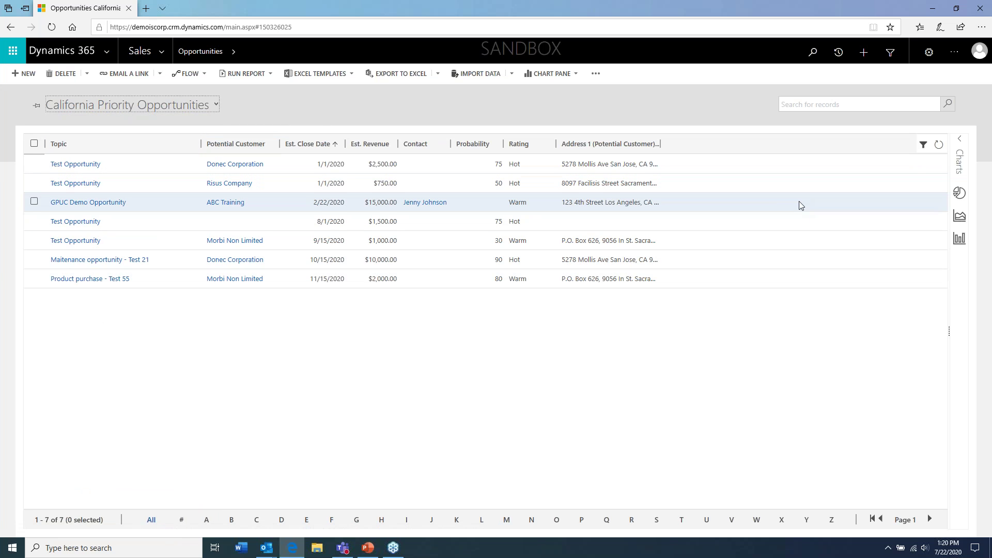
left_click(889, 50)
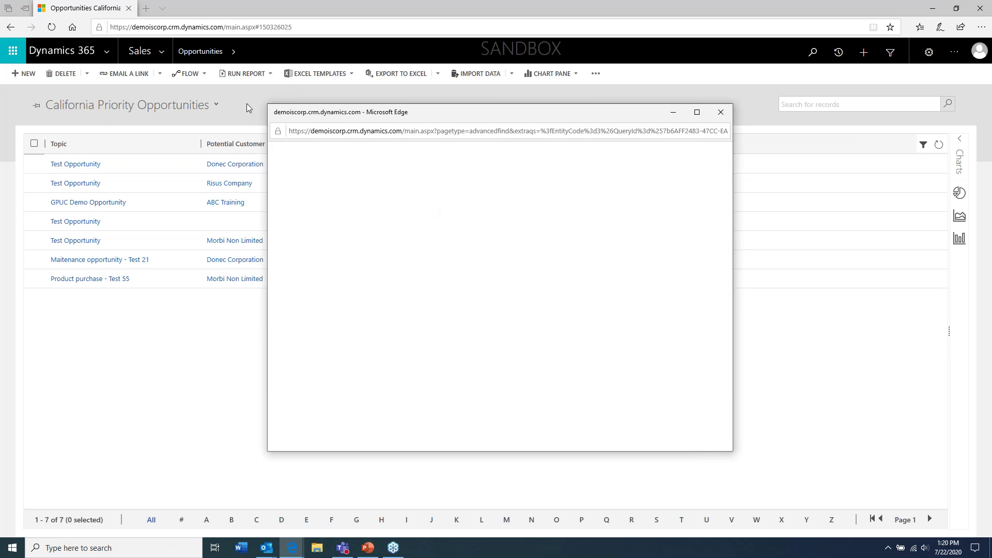
left_click_drag(266, 105, 43, 64)
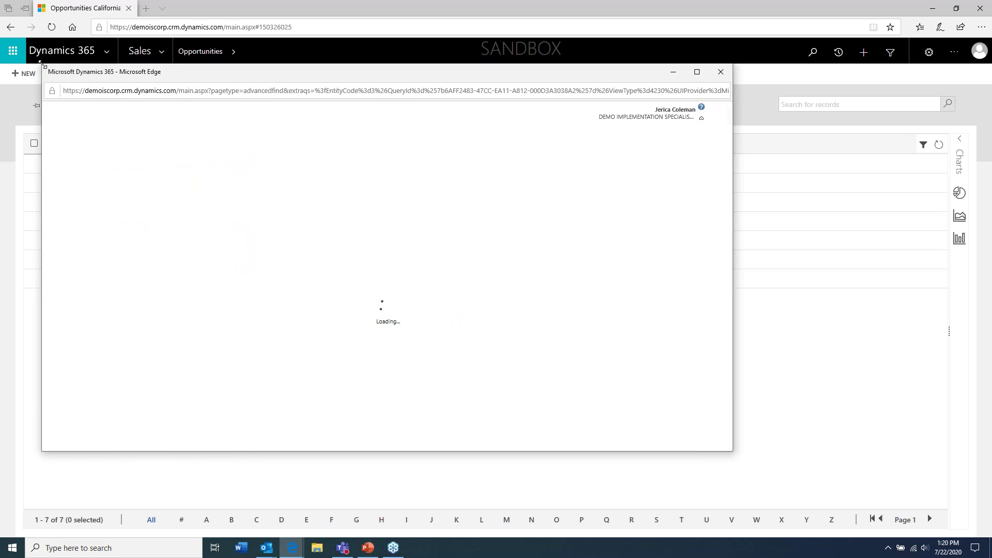
left_click_drag(732, 451, 788, 474)
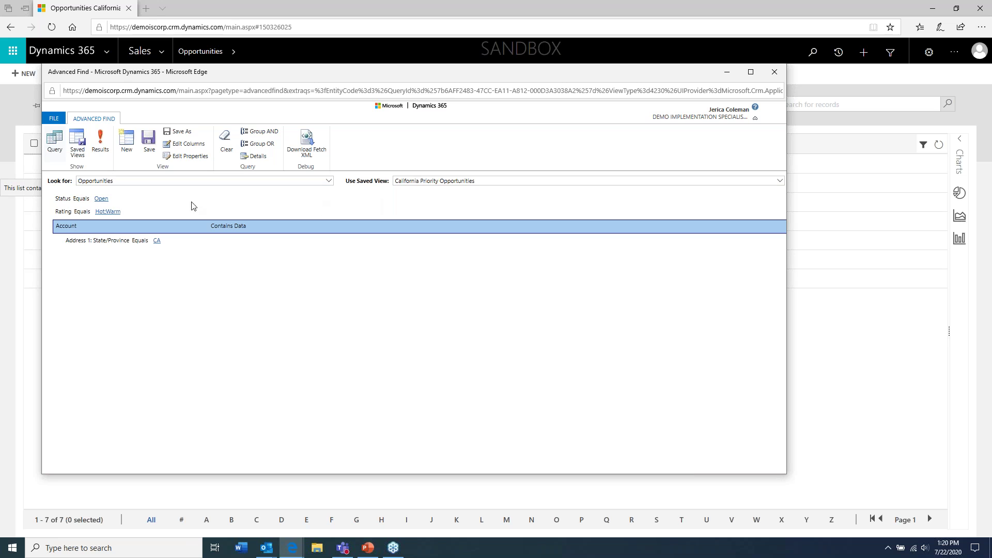
left_click(78, 144)
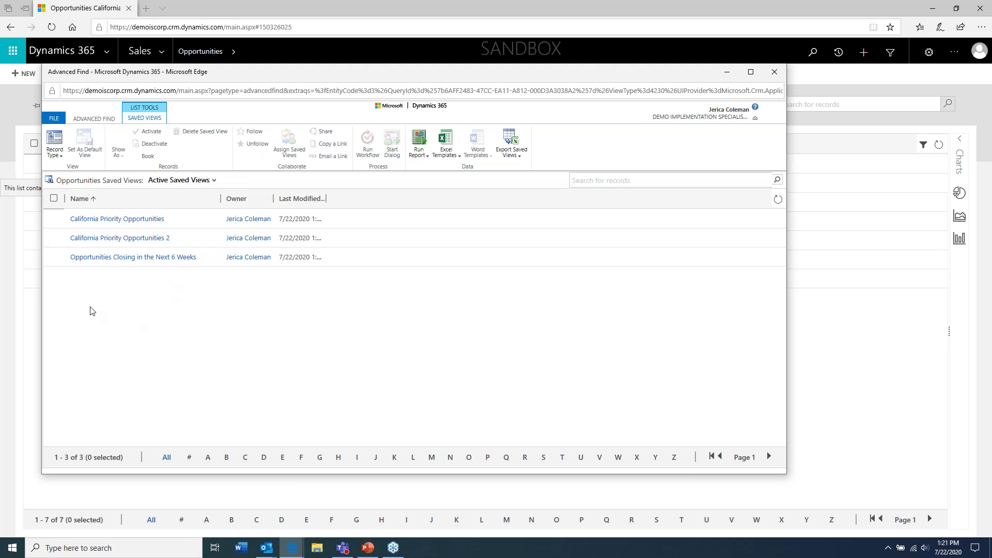
- Begin sharing the Opportunities Closing in the Next 6 Weeks saved view by adding one user to its share list
left_click(54, 258)
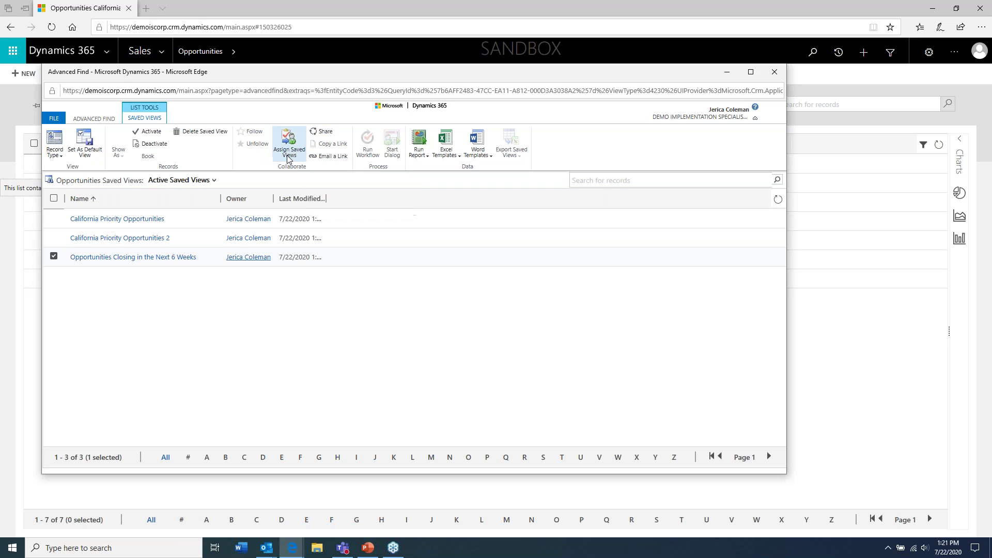
left_click(323, 132)
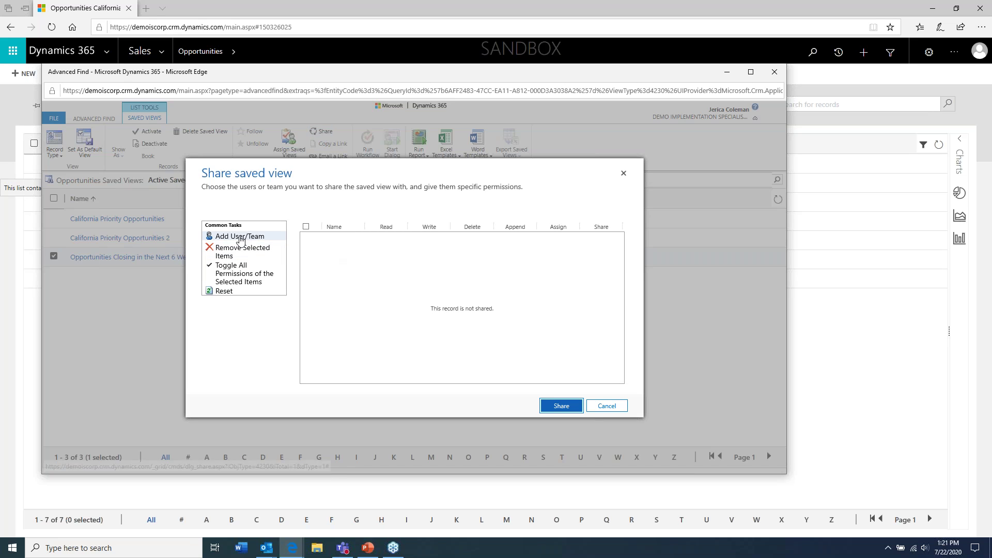
left_click(238, 237)
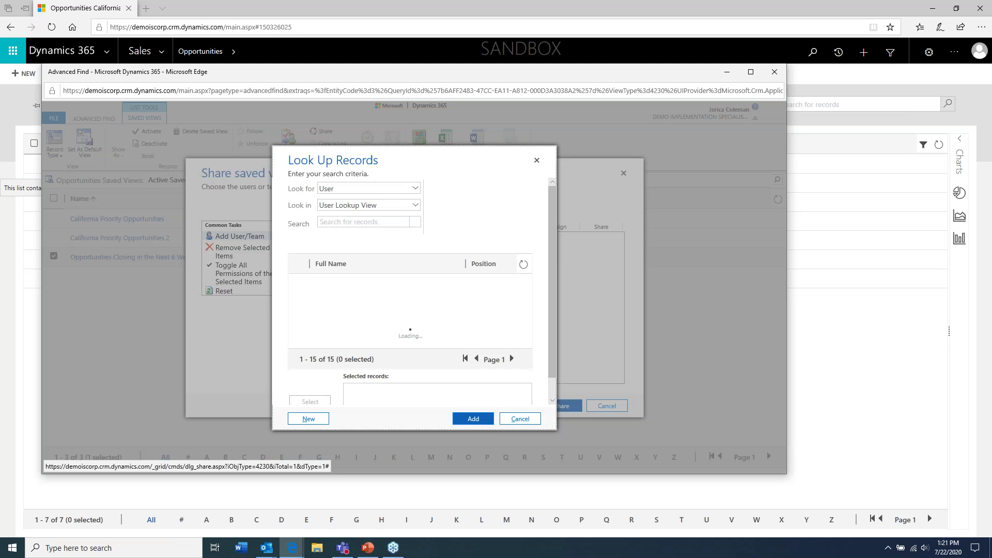
scroll(302, 304, "down", 1)
left_click(299, 305)
left_click(309, 402)
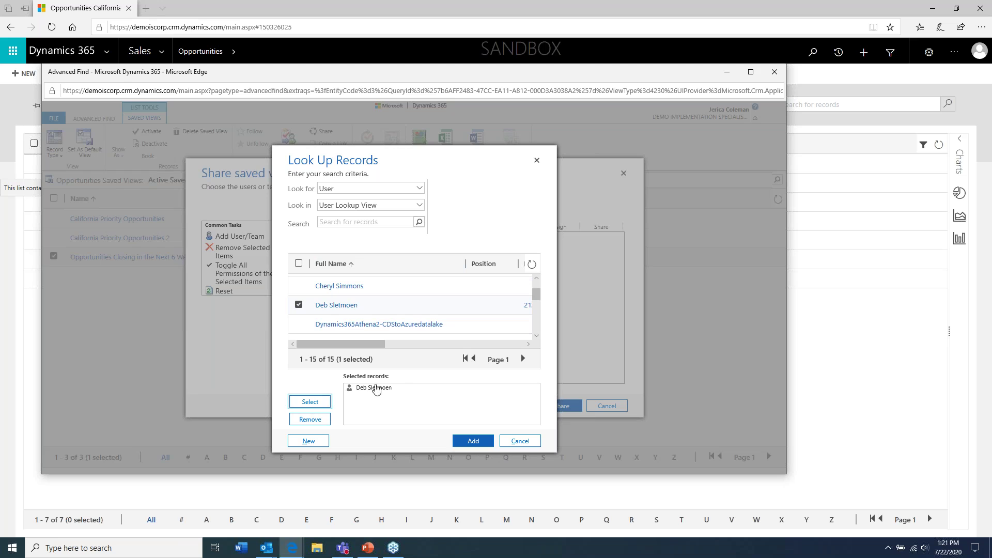
left_click(474, 441)
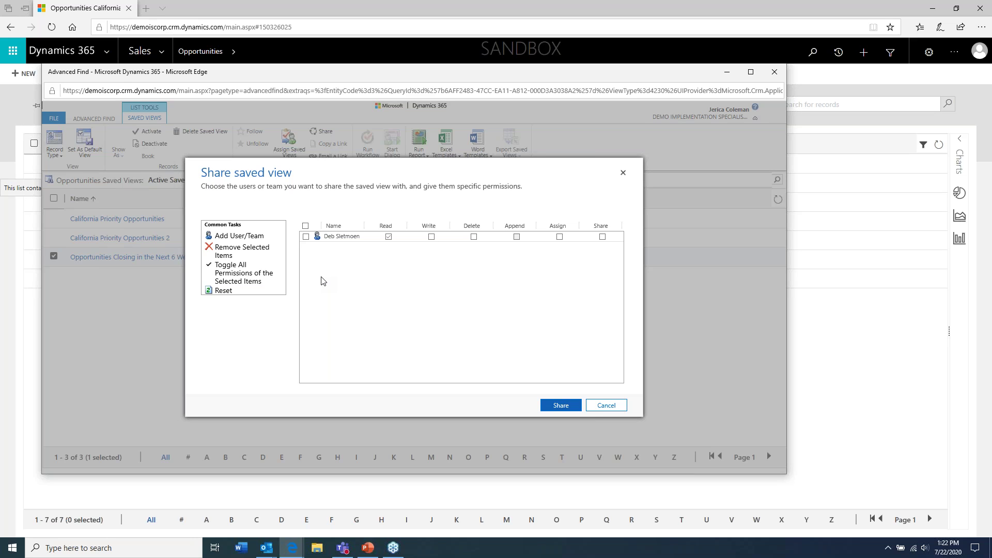
- Remove the added user from the share list and cancel sharing the saved view
left_click(306, 237)
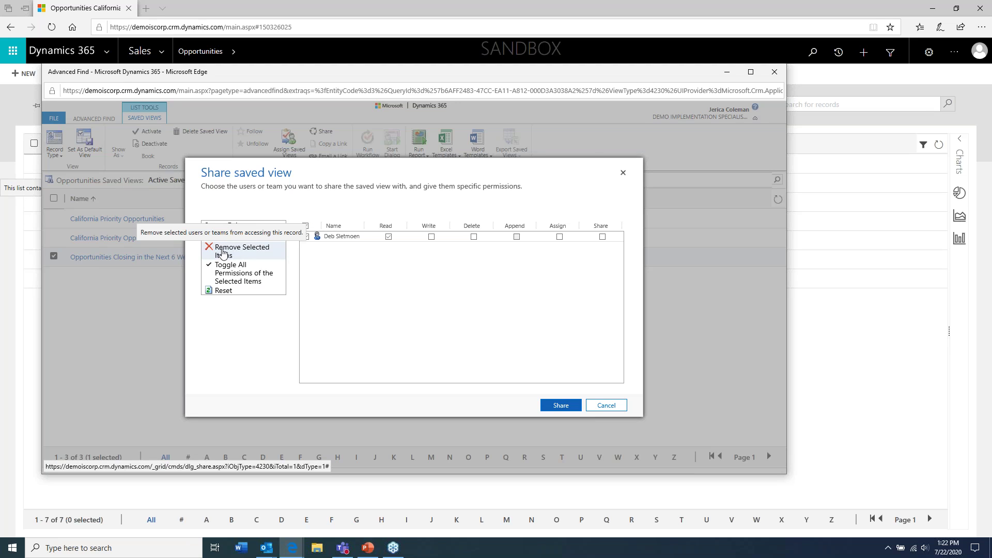
left_click(222, 251)
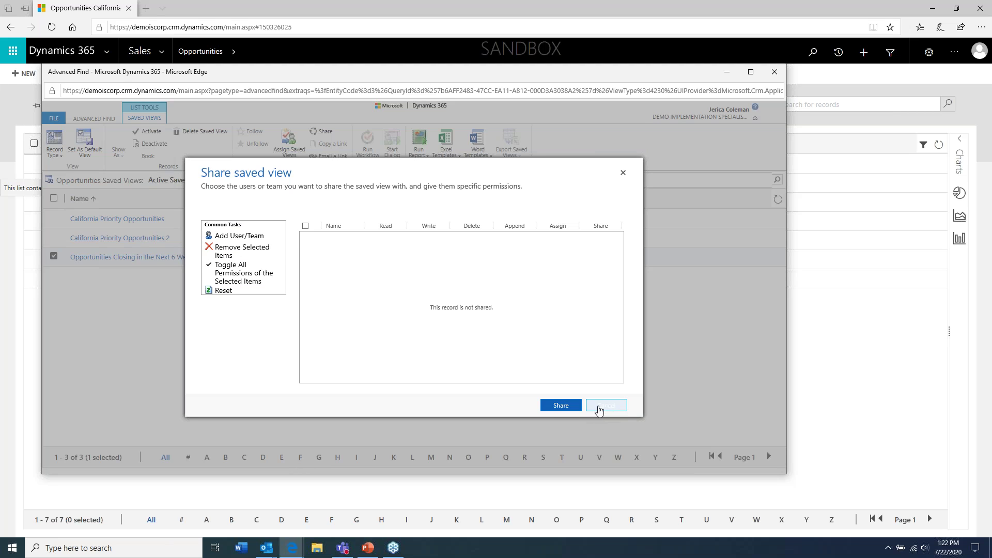
left_click(606, 407)
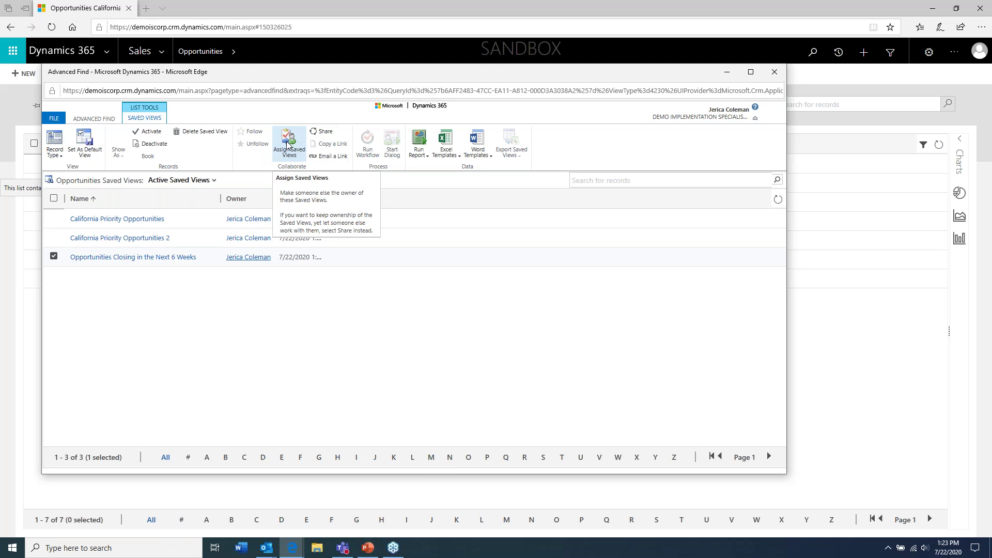
- Try assigning the Opportunities Closing in the Next 6 Weeks saved view to another user, cancel the assignment, and deselect the view
left_click(288, 145)
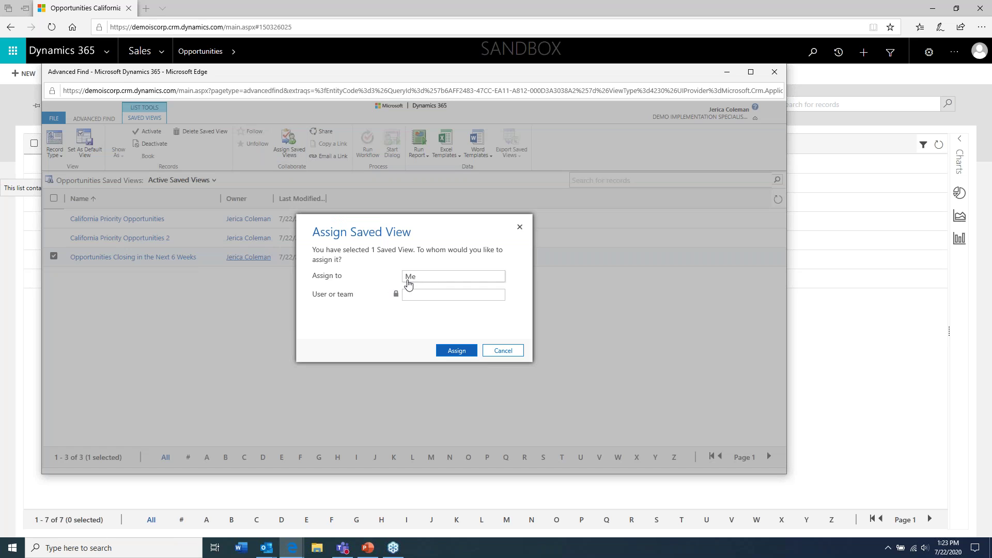
left_click(412, 279)
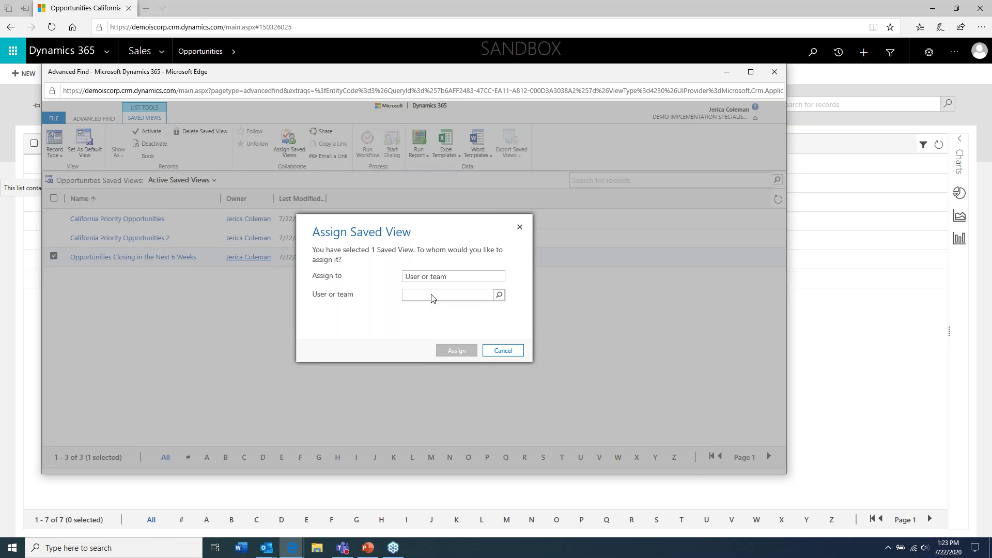
left_click(431, 299)
left_click(499, 295)
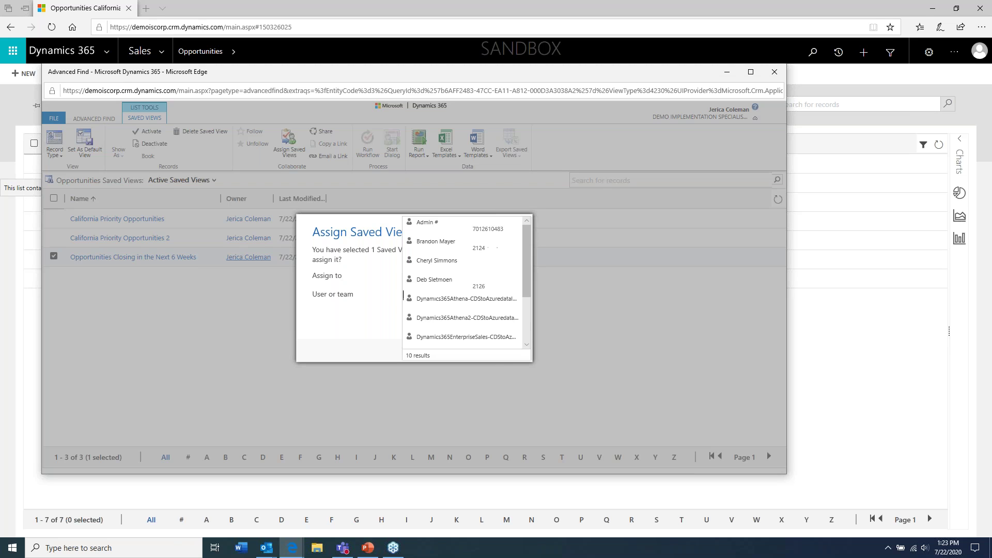
left_click(443, 282)
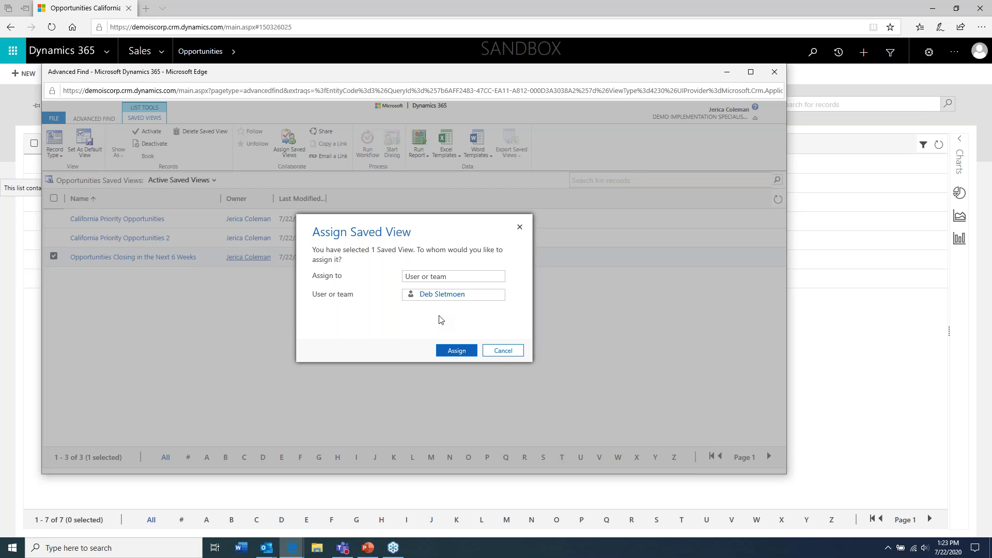
left_click(503, 351)
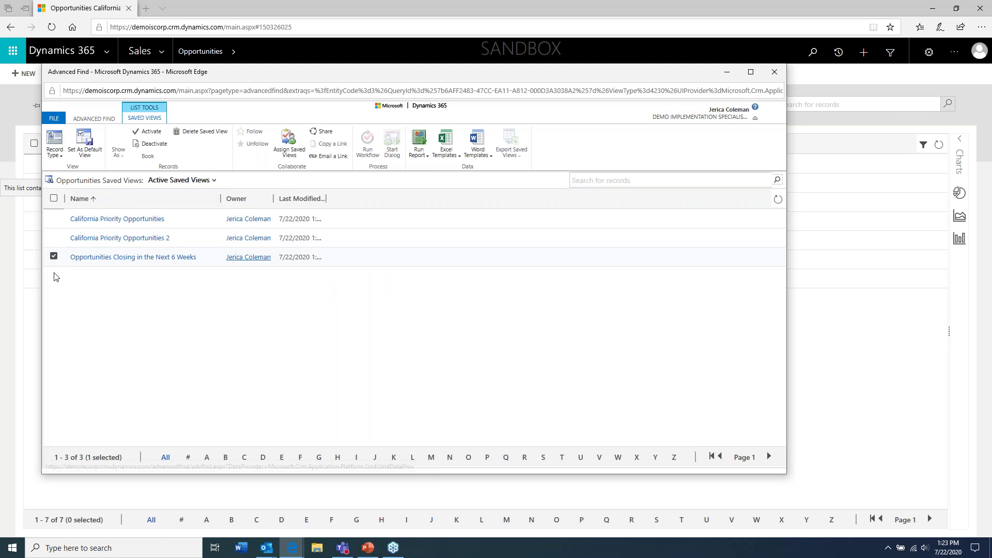
left_click(54, 257)
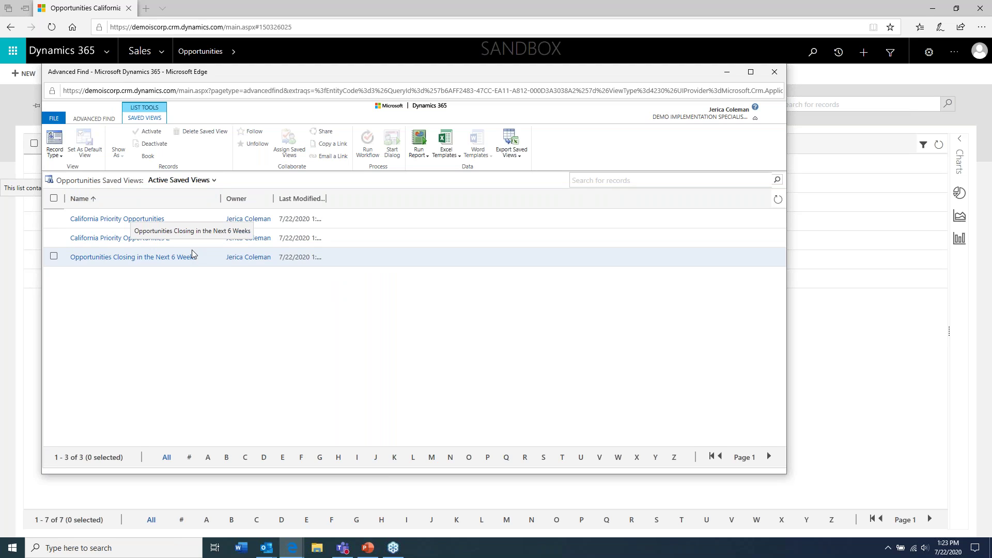
- Delete the California Priority Opportunities 2 saved view and close Advanced Find
left_click(54, 238)
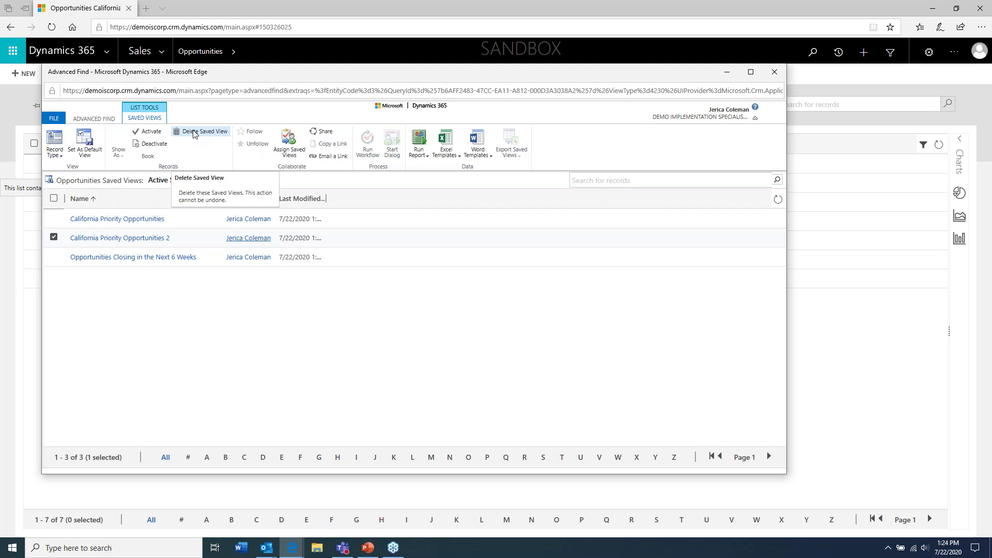
left_click(194, 132)
left_click(483, 331)
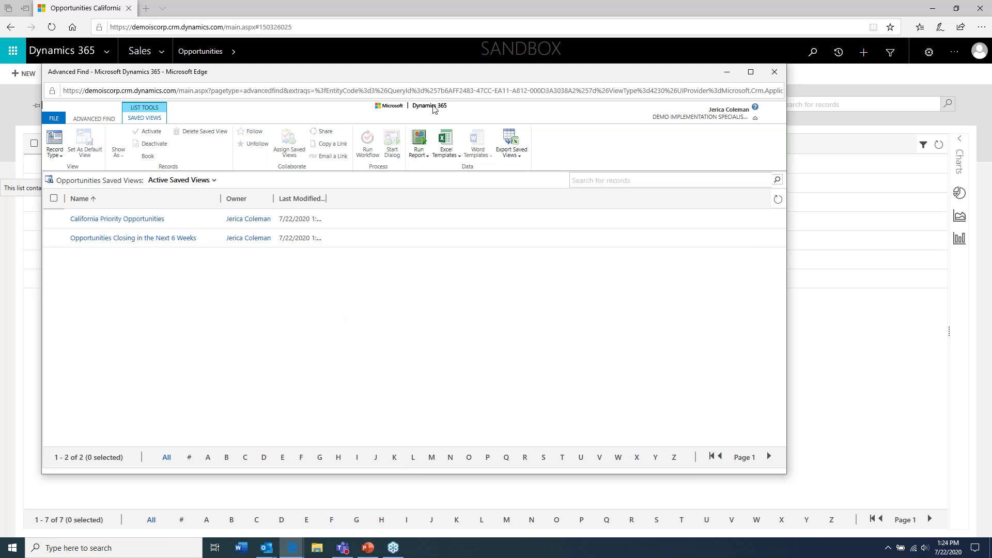
left_click(773, 77)
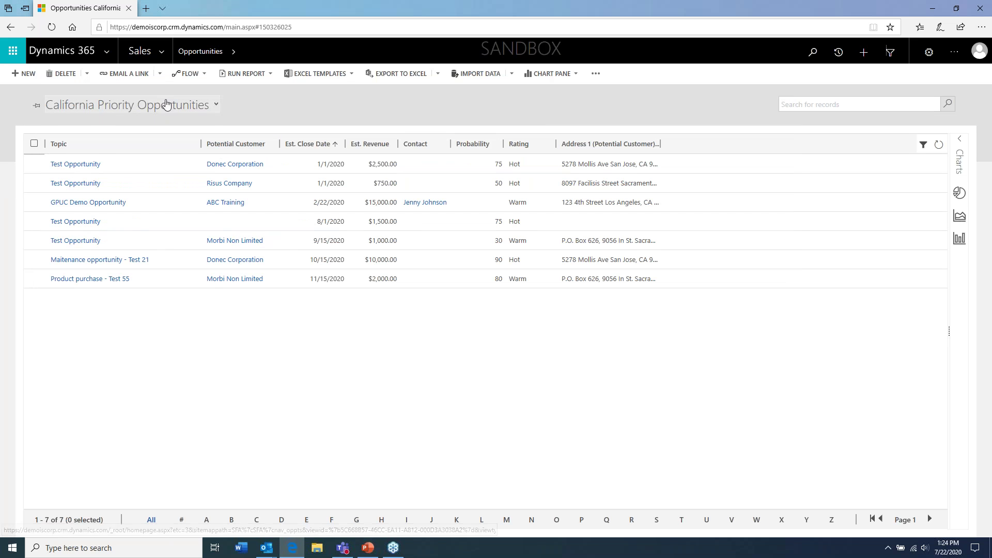
- Reload the Opportunities page, dismiss the pending email warning, and review the personal views in the view list
left_click(216, 105)
left_click(265, 110)
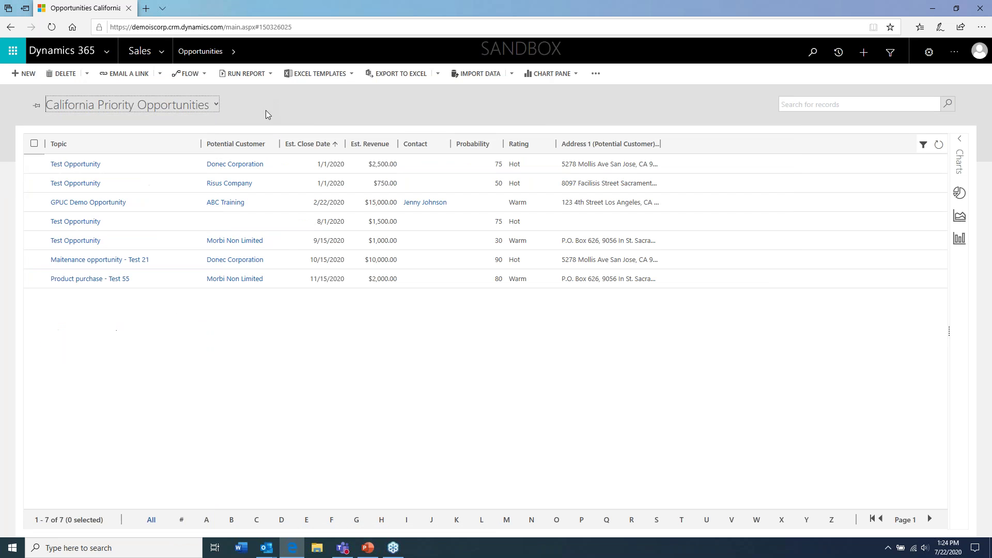
left_click(52, 27)
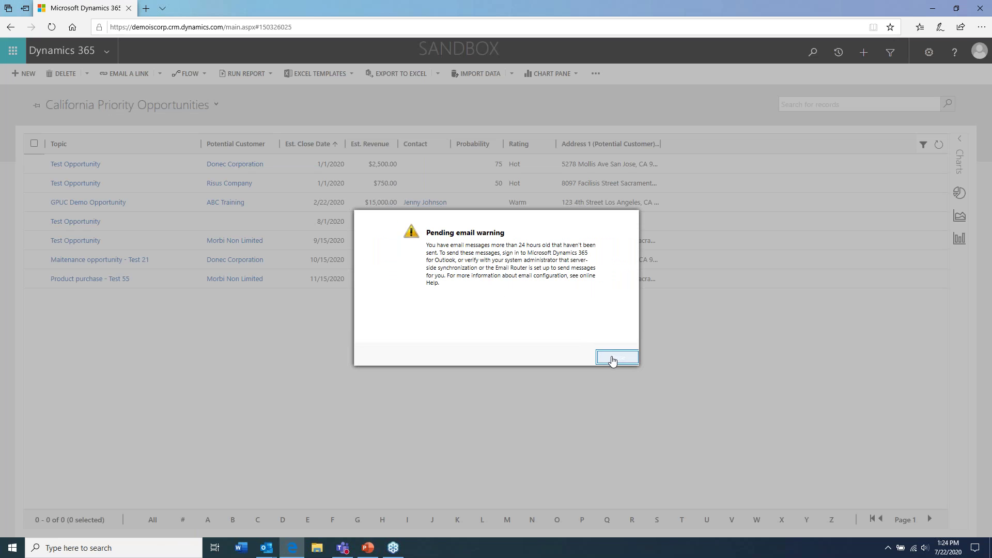
left_click(613, 360)
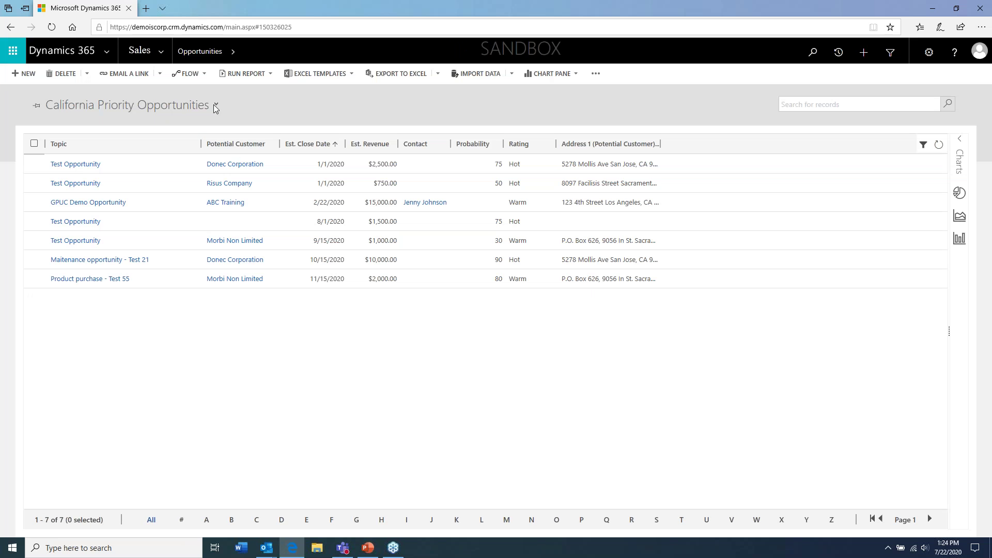
left_click(217, 103)
scroll(171, 256, "down", 2)
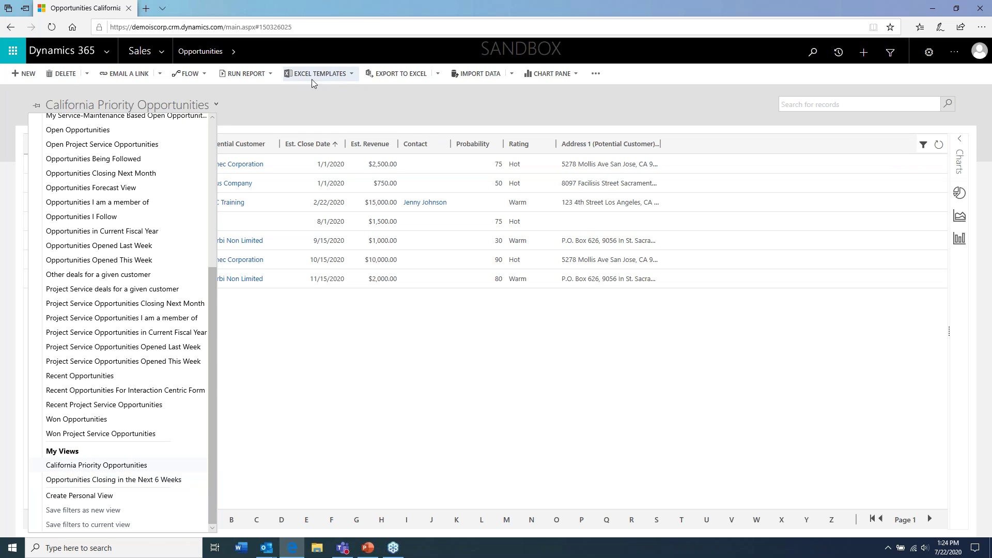
left_click(312, 112)
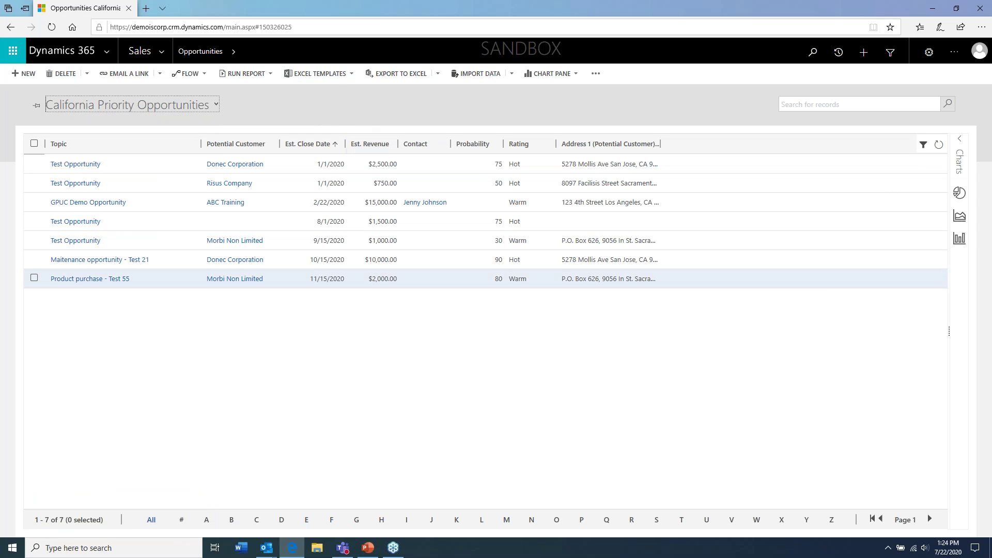
left_click(267, 547)
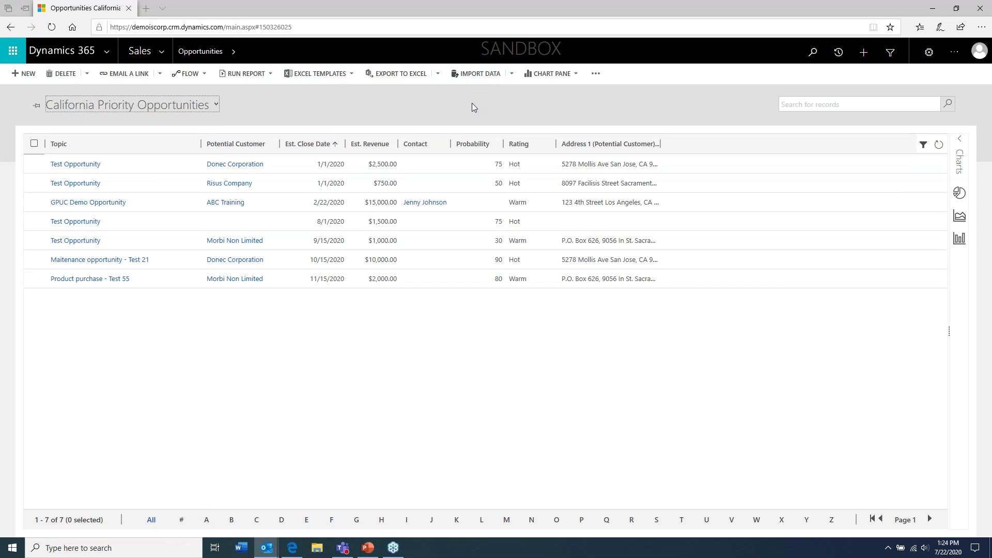
- Create a new system view for opportunities named Immediate Purchase Opportunities
left_click(597, 75)
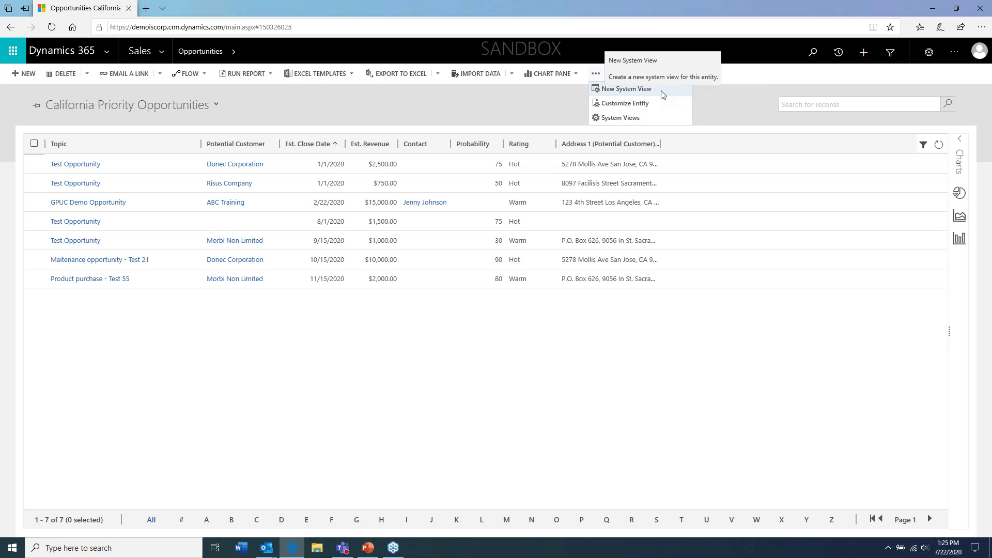
left_click(624, 91)
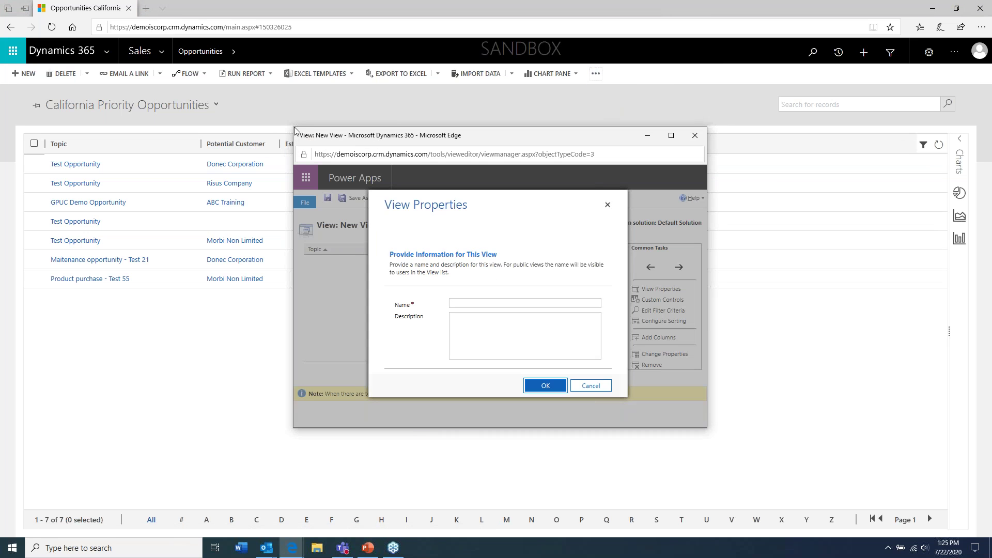
left_click_drag(290, 126, 194, 94)
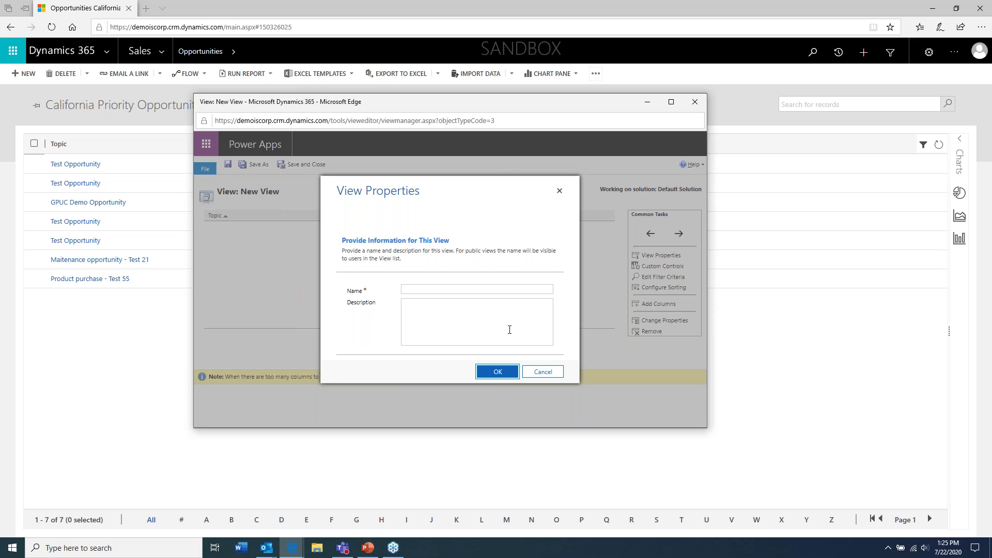
left_click(431, 290)
type("se Opportunities")
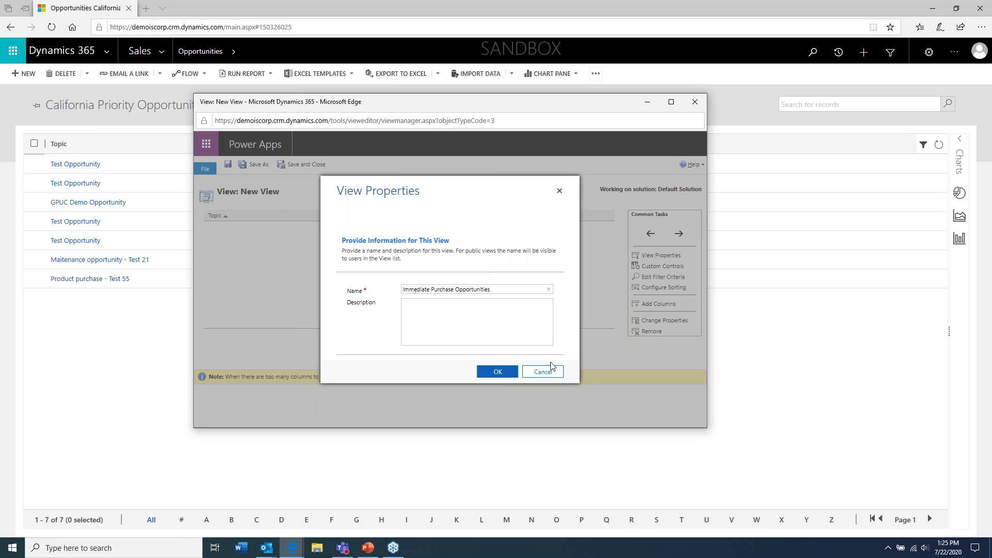
left_click(497, 372)
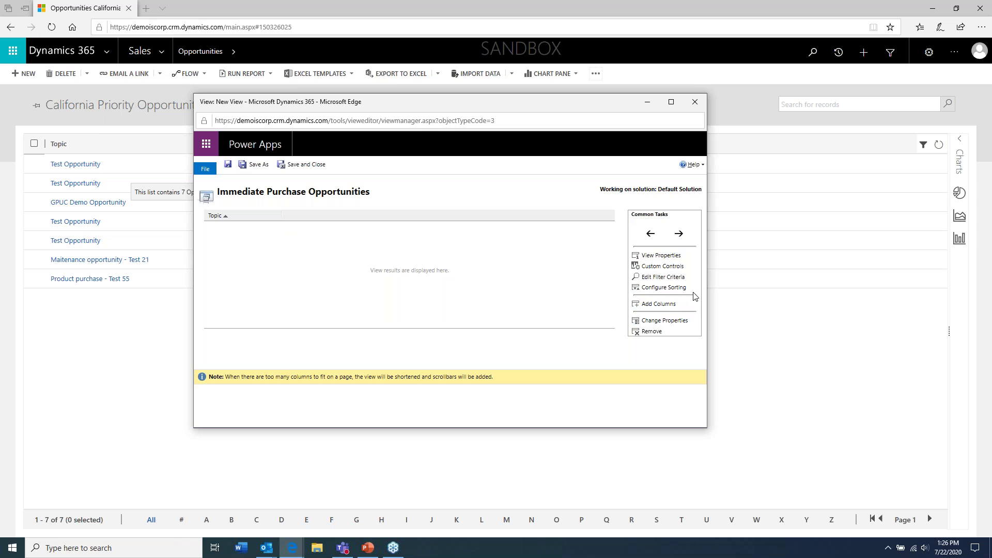
- Widen the view editor and add a filter criterion where Purchase Timeframe equals Immediate
left_click_drag(708, 278, 796, 278)
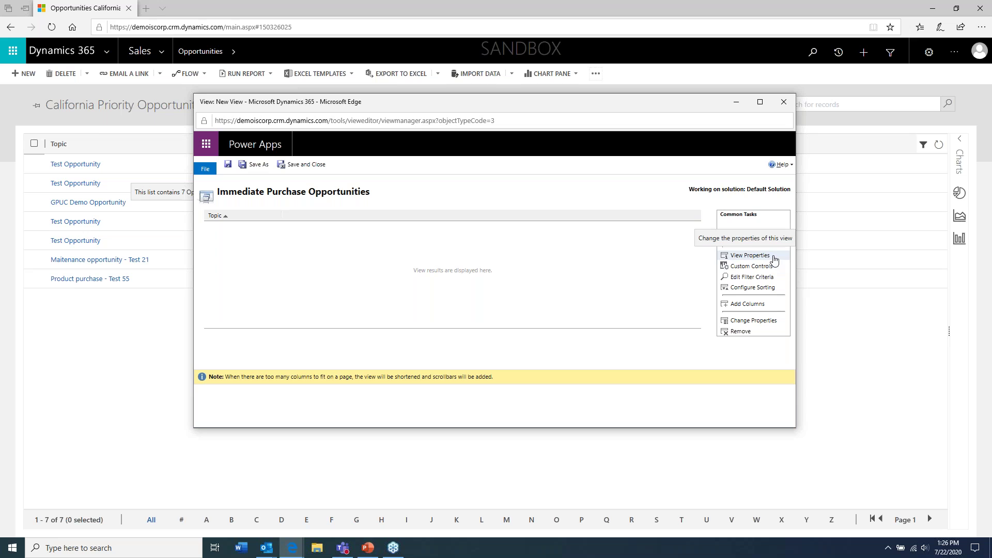
left_click(754, 279)
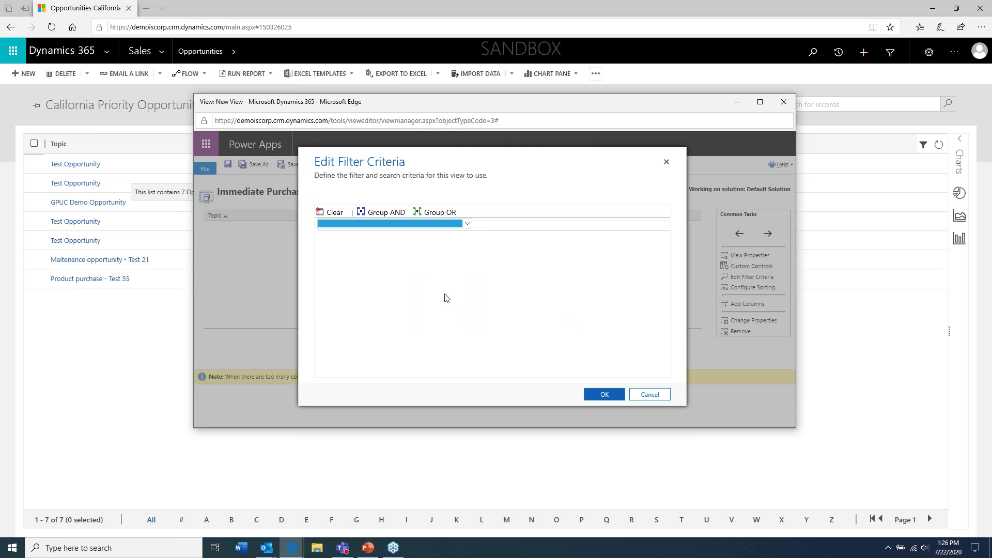
left_click(468, 225)
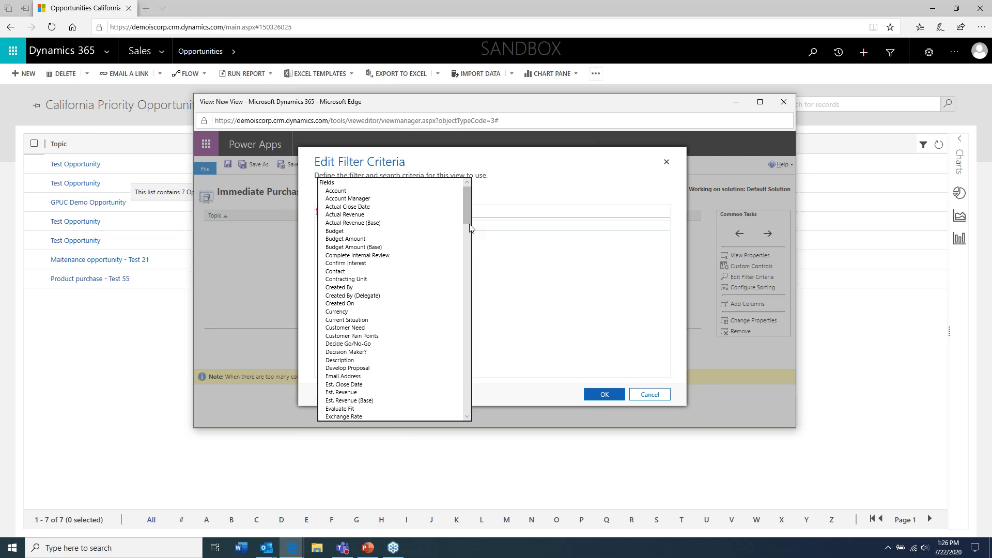
type("pu")
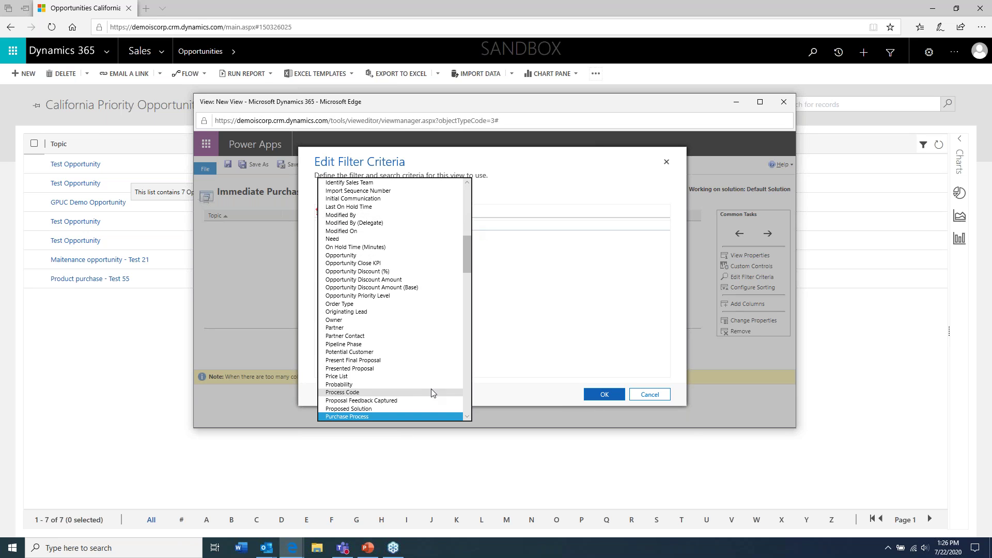
scroll(356, 387, "down", 2)
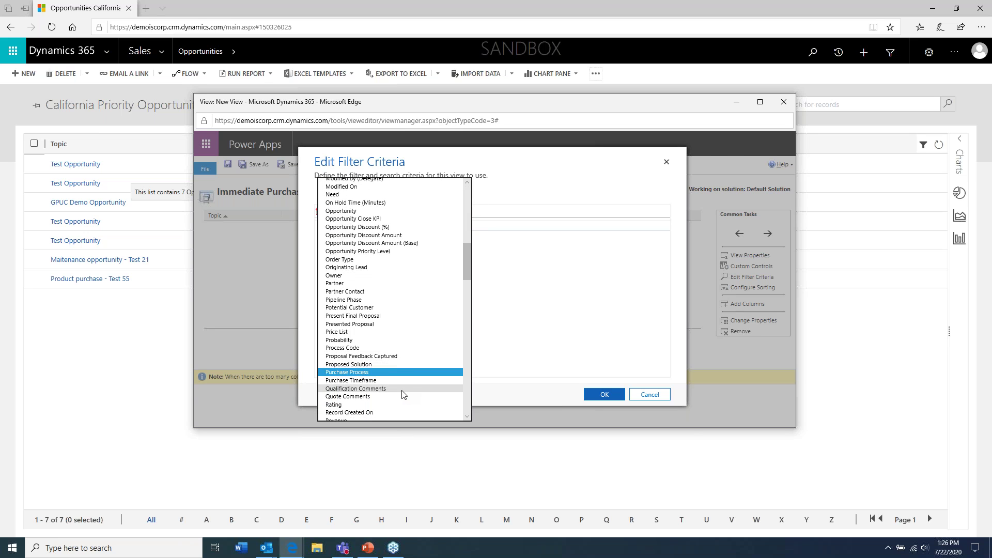
left_click(341, 385)
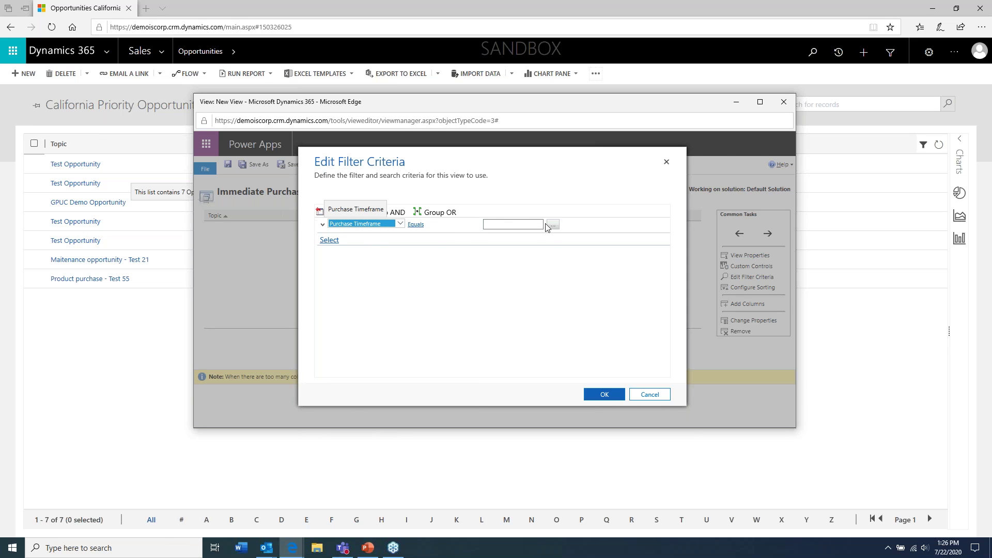
left_click(532, 225)
left_click(553, 228)
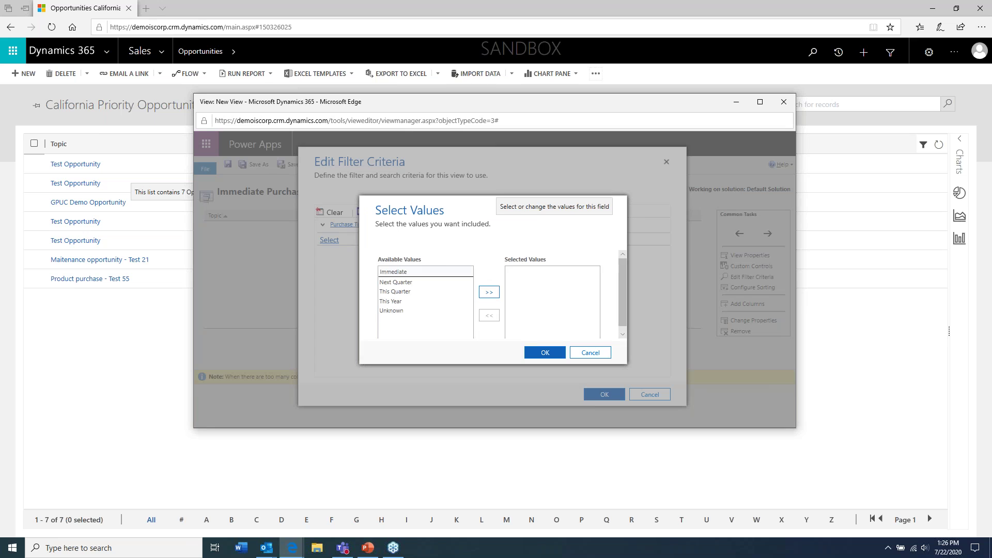
left_click(489, 291)
left_click(544, 352)
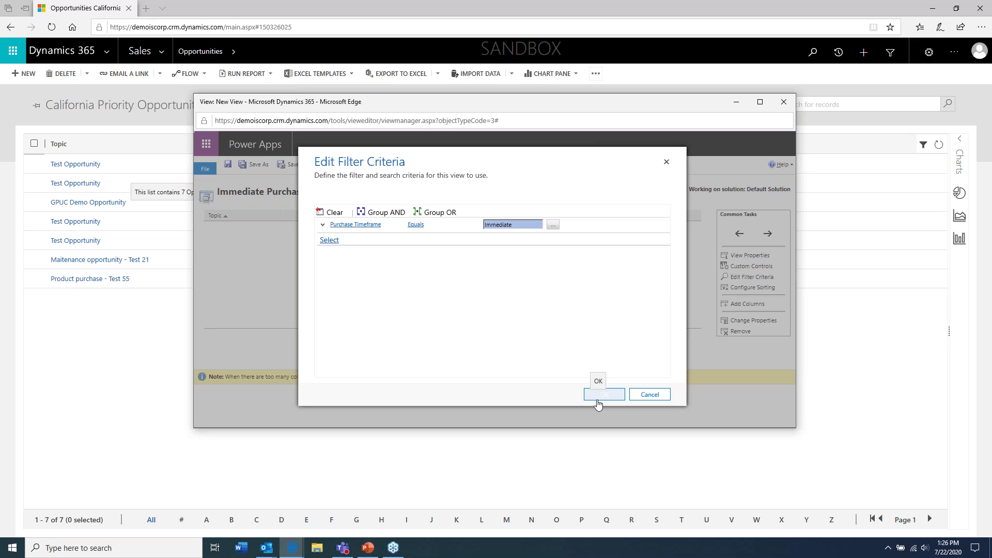
left_click(598, 395)
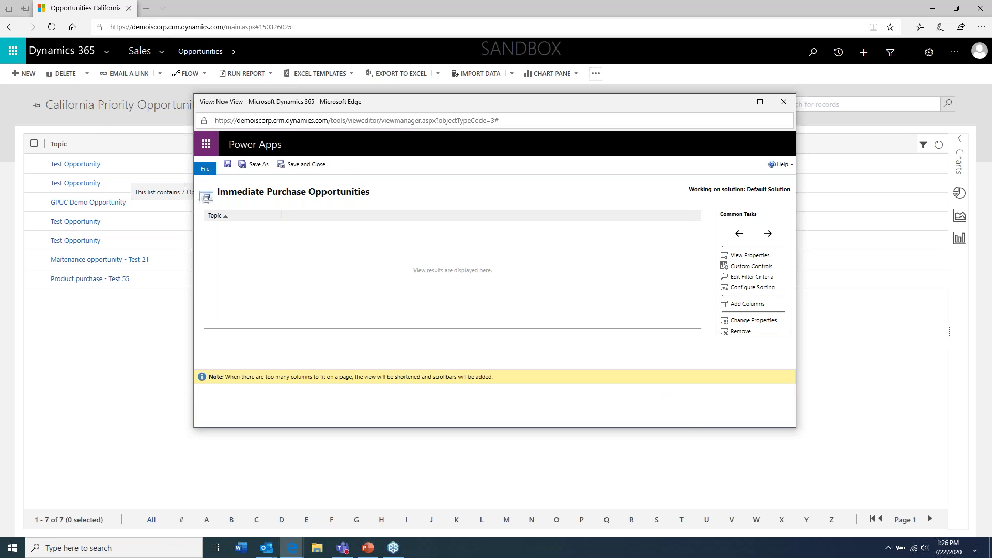
- Reopen the view's filter criteria, browse the available fields and related records, and cancel
left_click(752, 276)
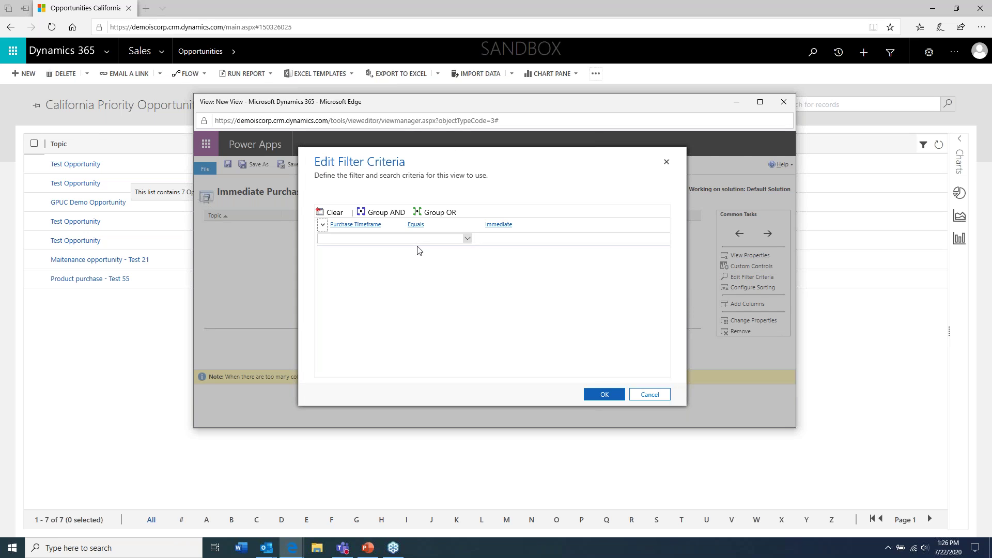
left_click(343, 241)
scroll(414, 350, "down", 15)
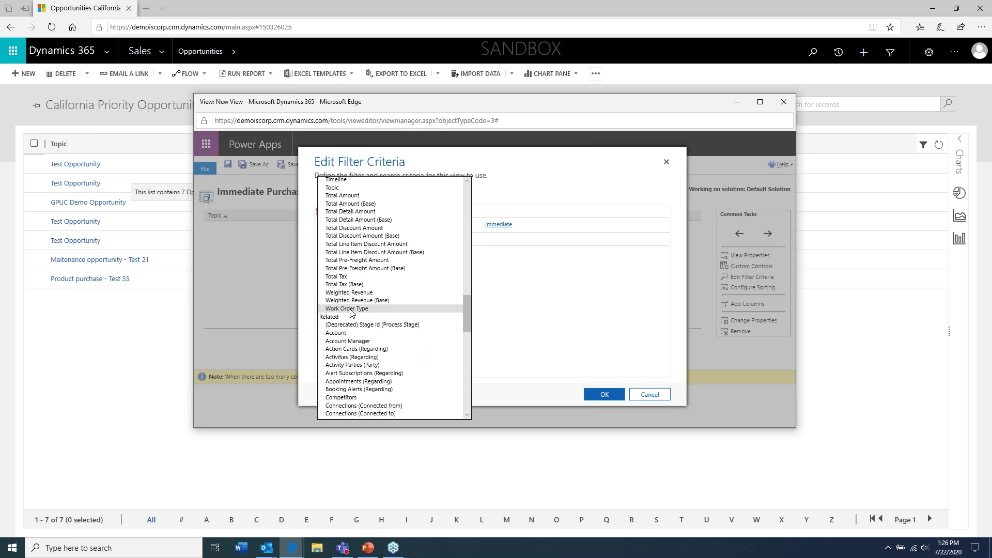
left_click(650, 394)
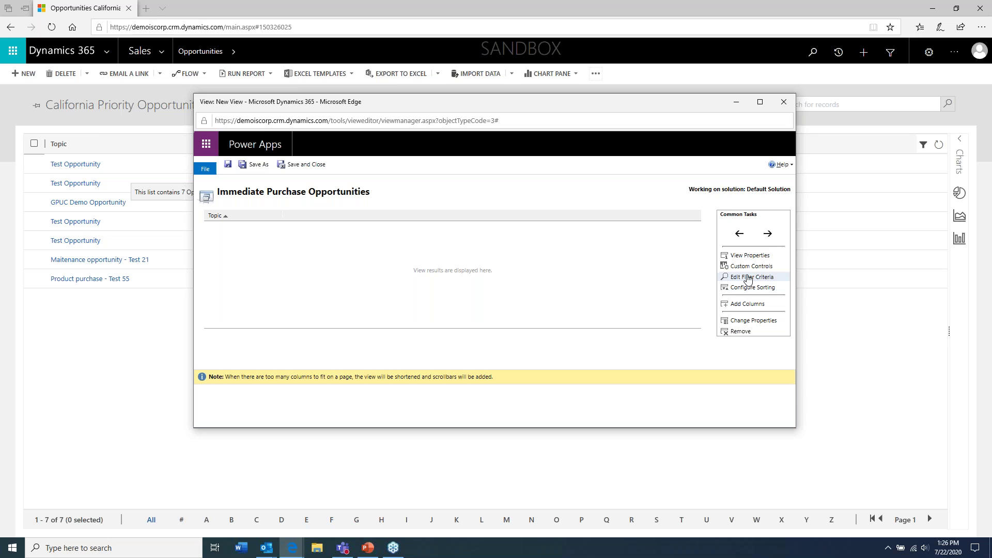
- Add the Account, Est. Close Date, and Est. Revenue columns from the Opportunity record type to the view
left_click(749, 306)
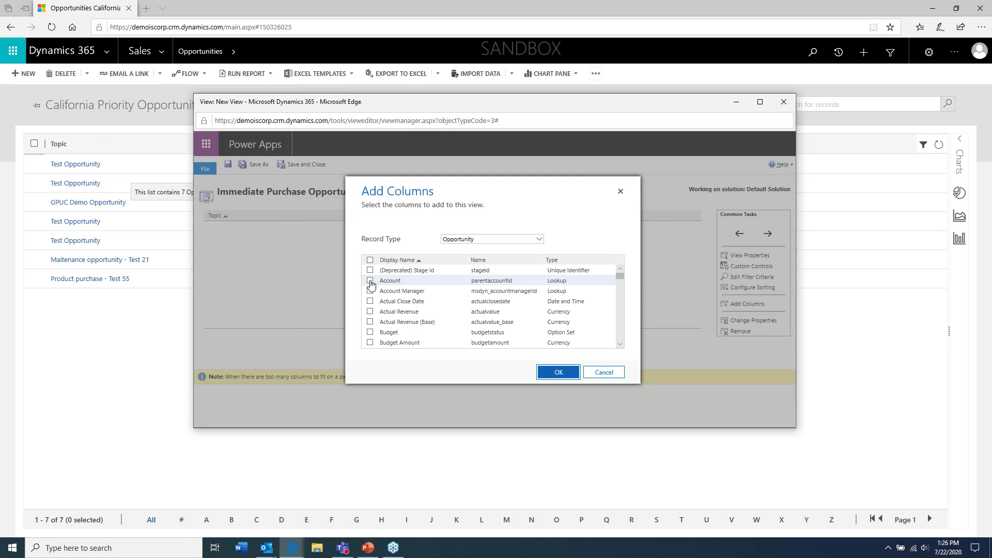
left_click(370, 281)
scroll(377, 328, "down", 2)
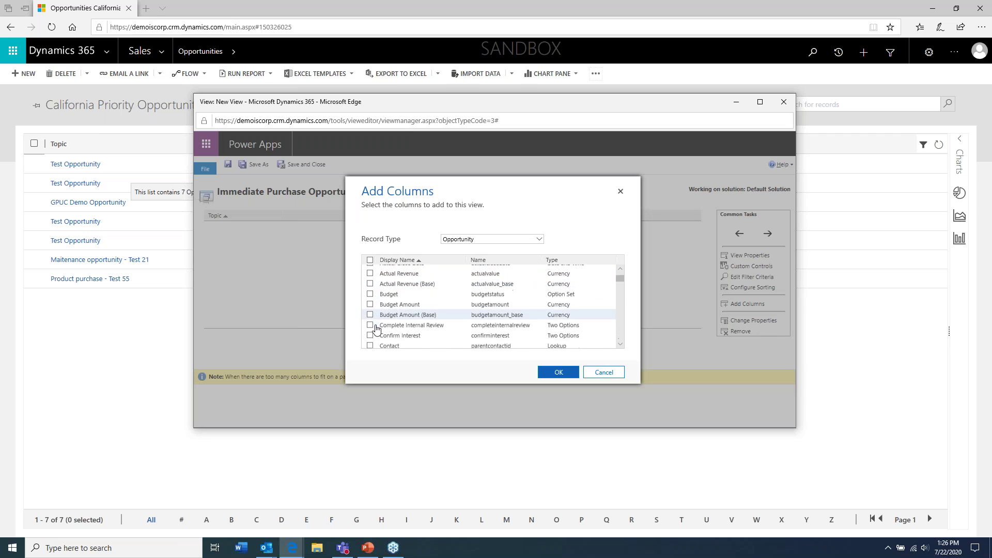
scroll(376, 328, "down", 5)
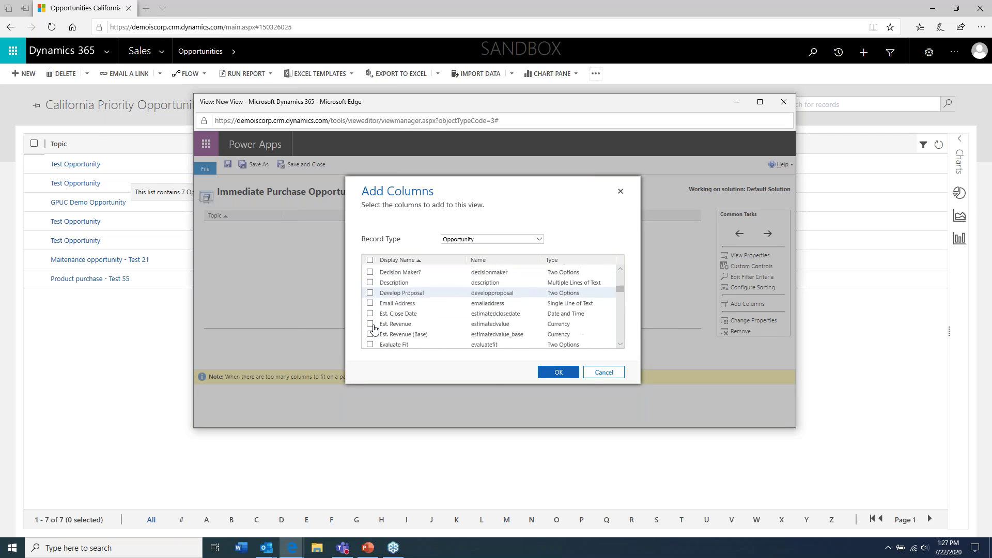
left_click(370, 308)
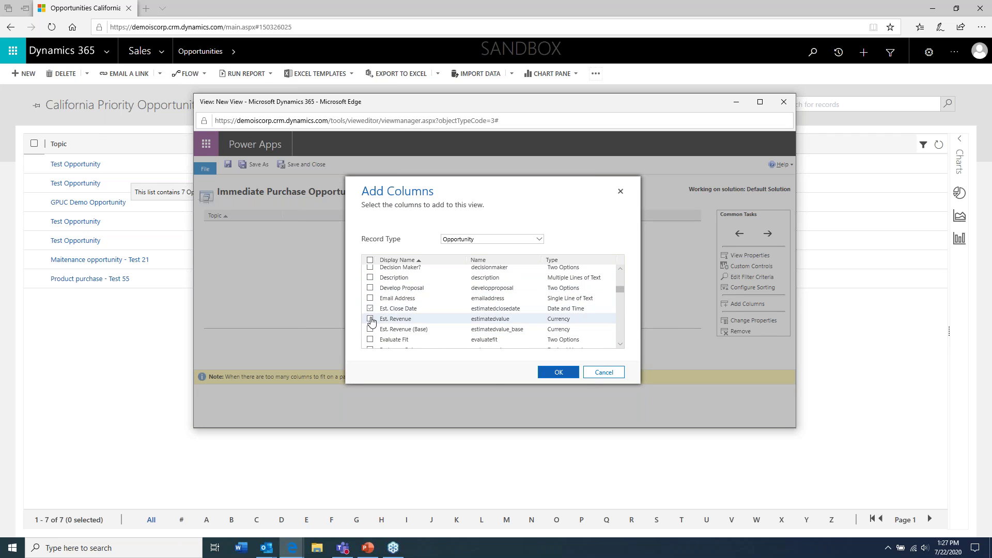
left_click(371, 320)
left_click(554, 380)
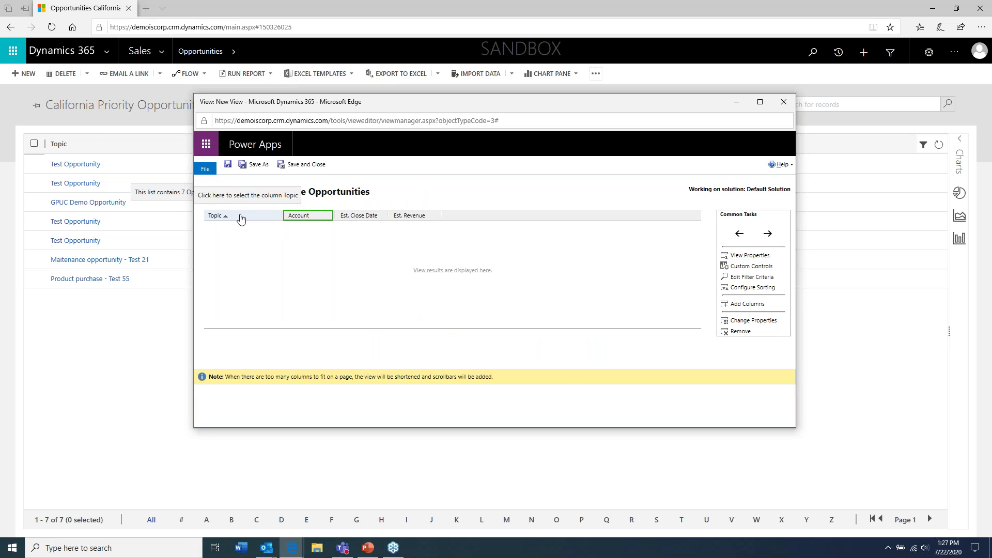
- Set the Topic column's width to 300px and the Account column's width to 200px
left_click(252, 217)
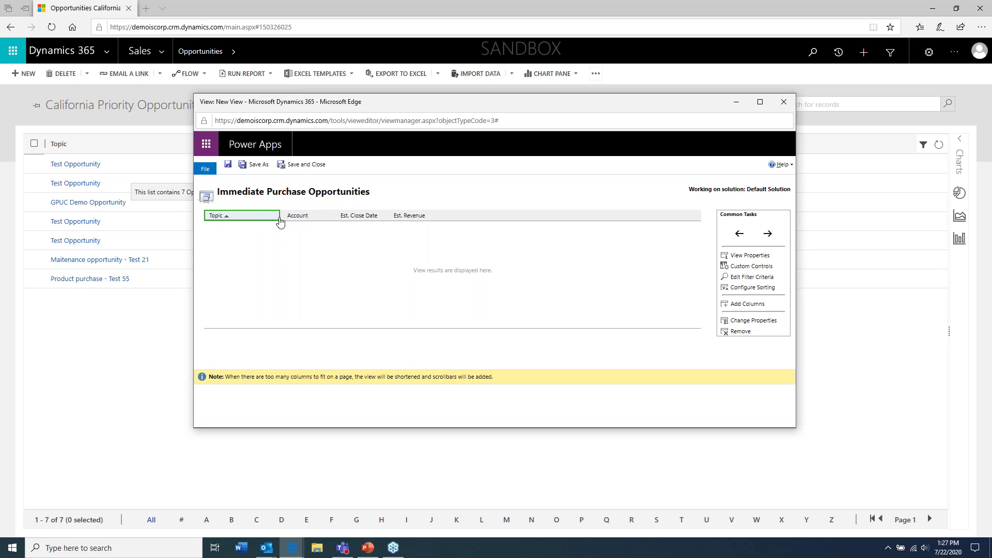
left_click(729, 324)
left_click(579, 337)
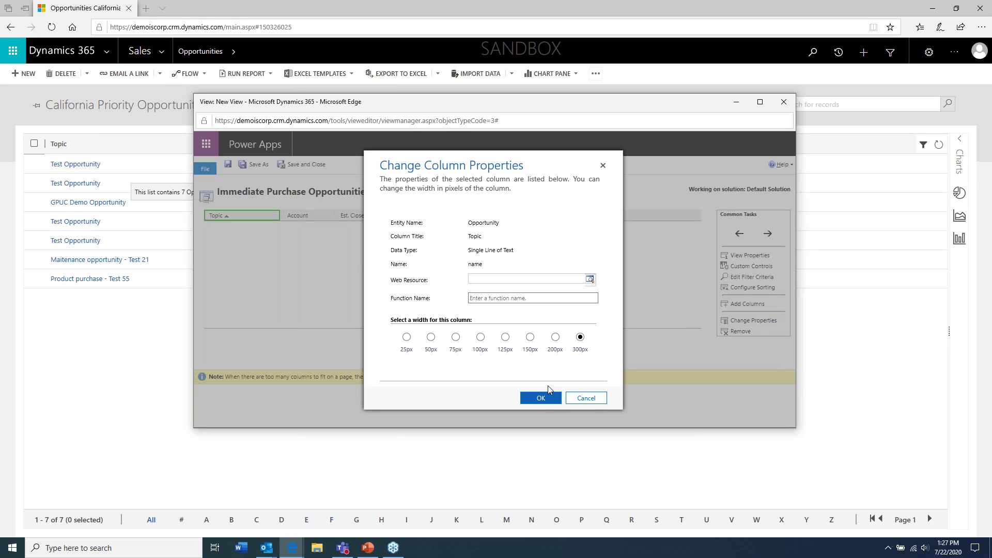
left_click(541, 398)
left_click(377, 218)
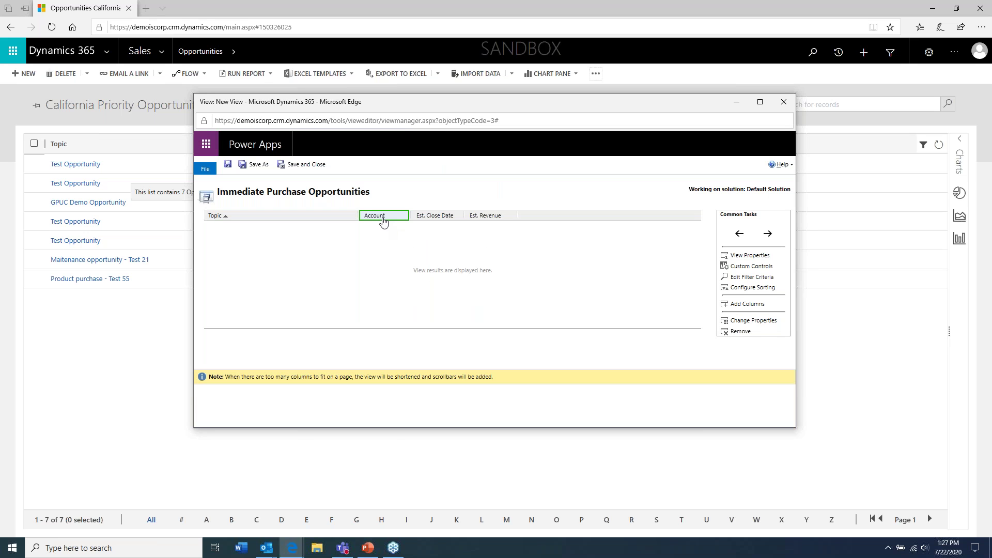
left_click(753, 325)
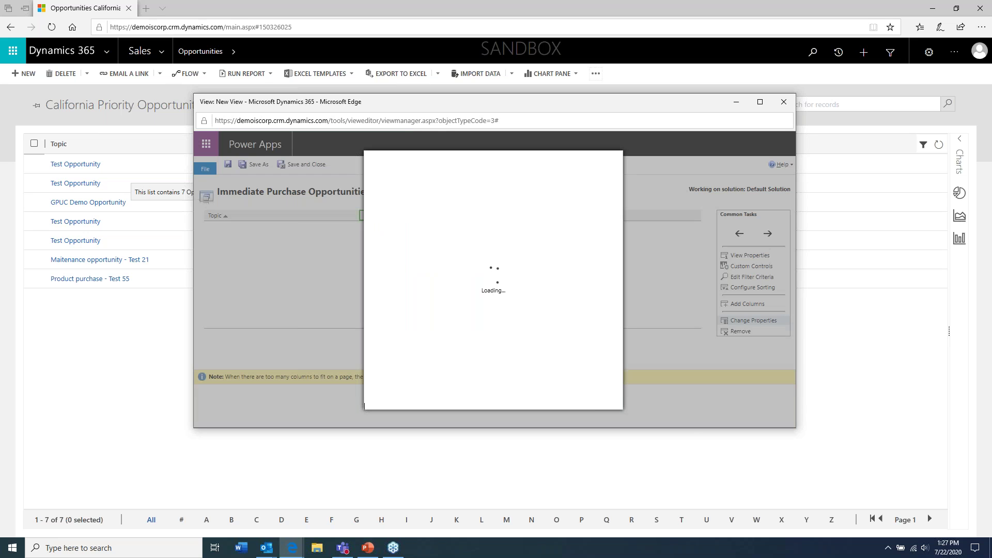
left_click(555, 337)
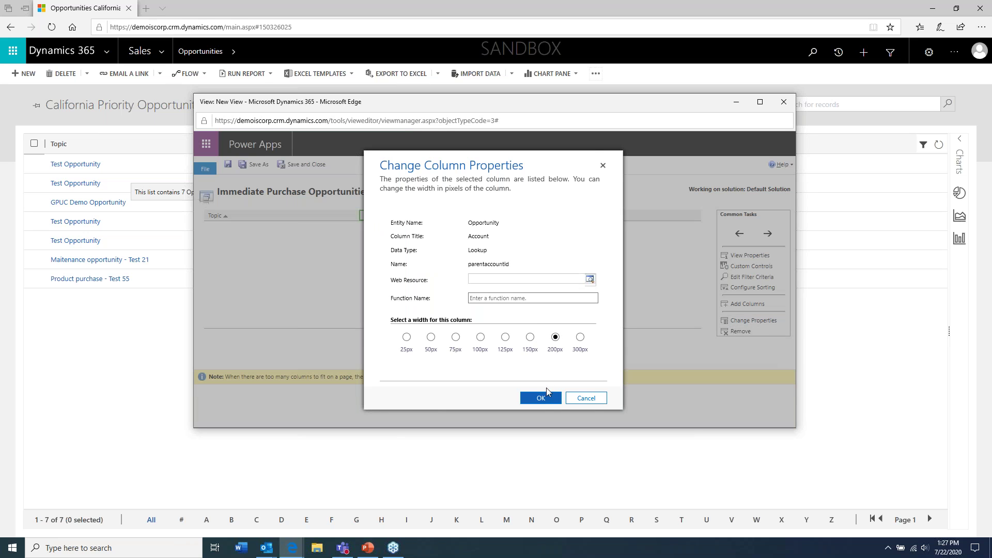
left_click(541, 398)
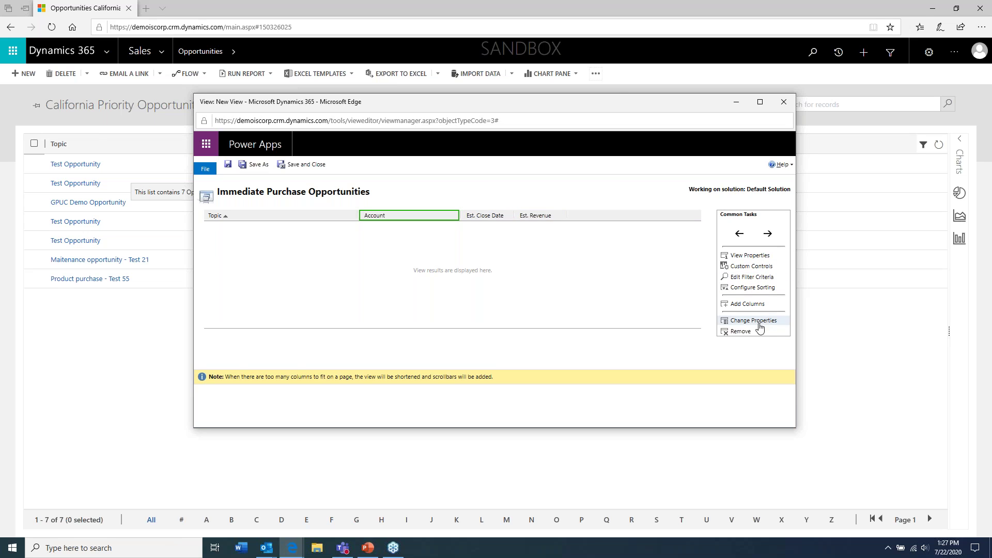
- Sort the view by Est. Close Date in ascending order, and save and close it
left_click(534, 217)
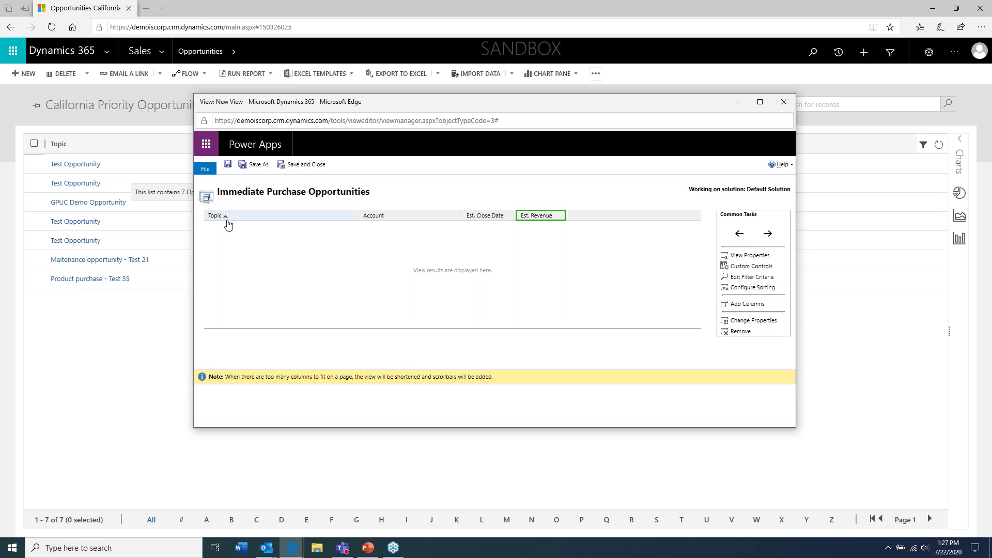
left_click(755, 288)
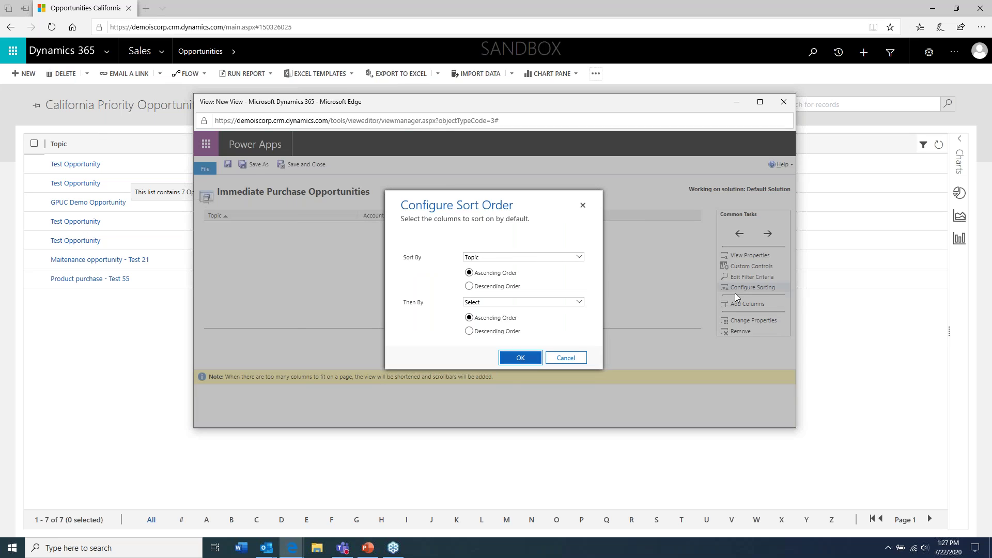
left_click(521, 258)
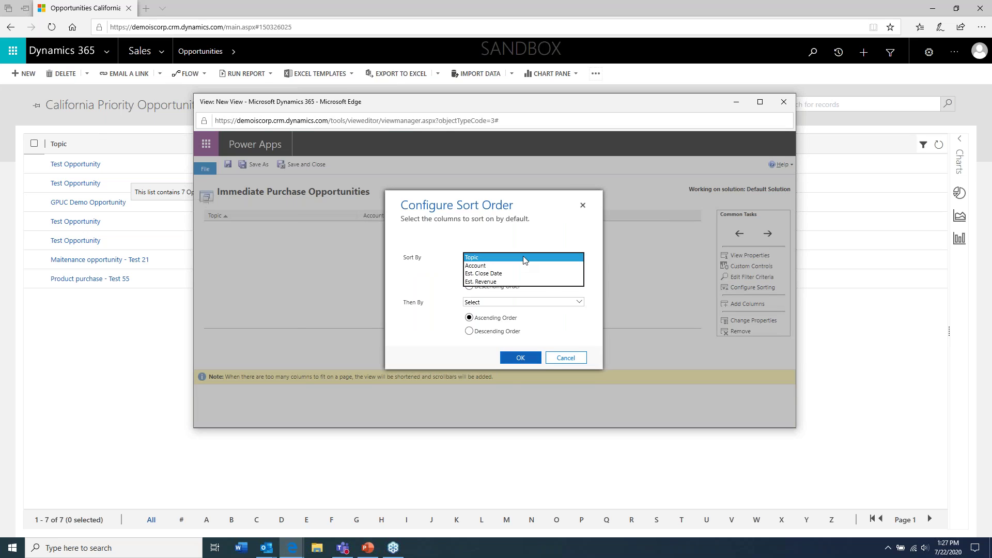
left_click(495, 273)
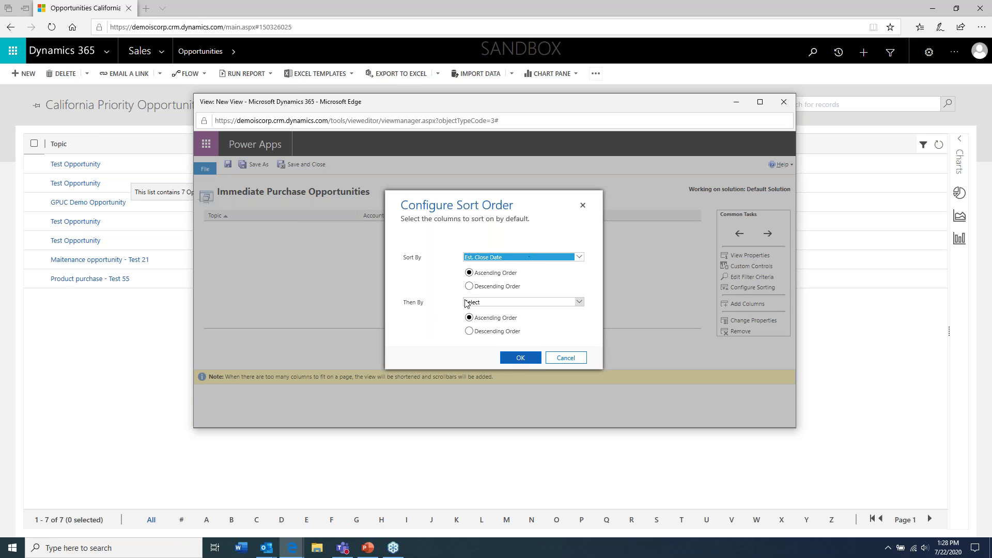
left_click(522, 362)
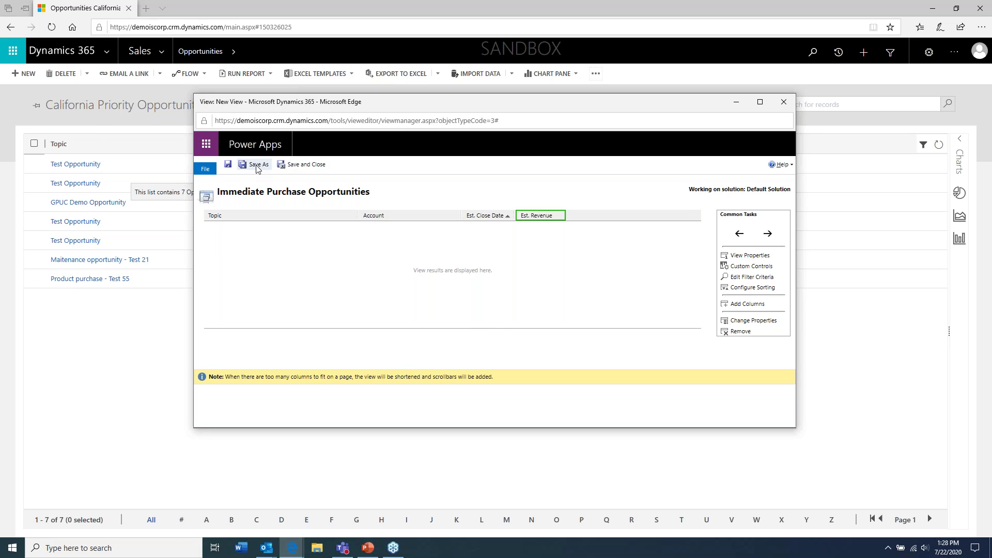
left_click(294, 166)
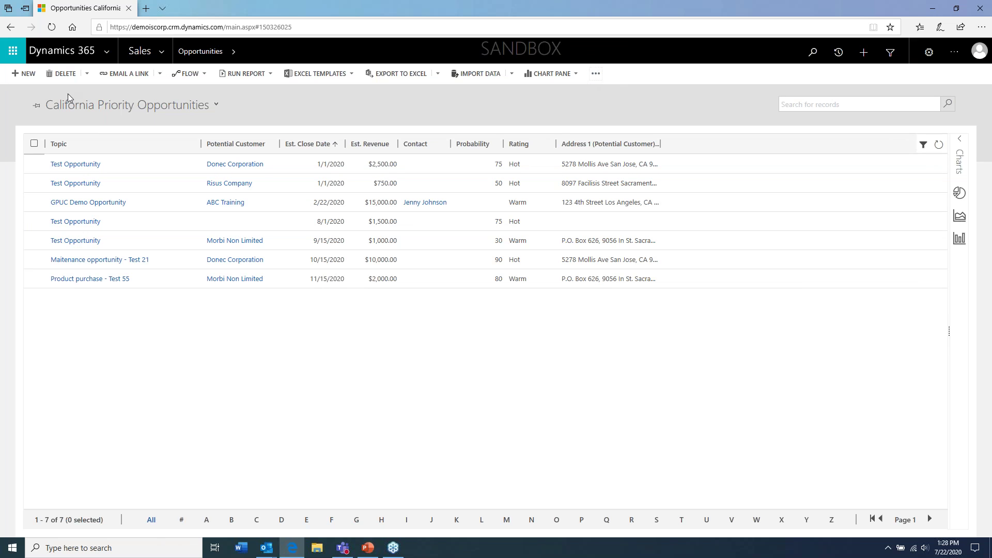
- Open the system views list for the Opportunity entity and enlarge its solution window
left_click(595, 75)
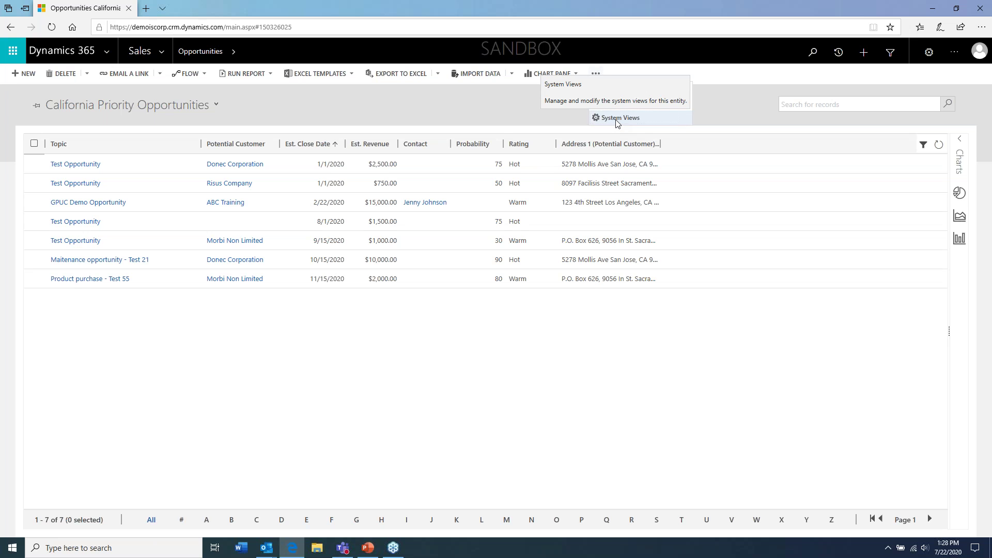
left_click(628, 118)
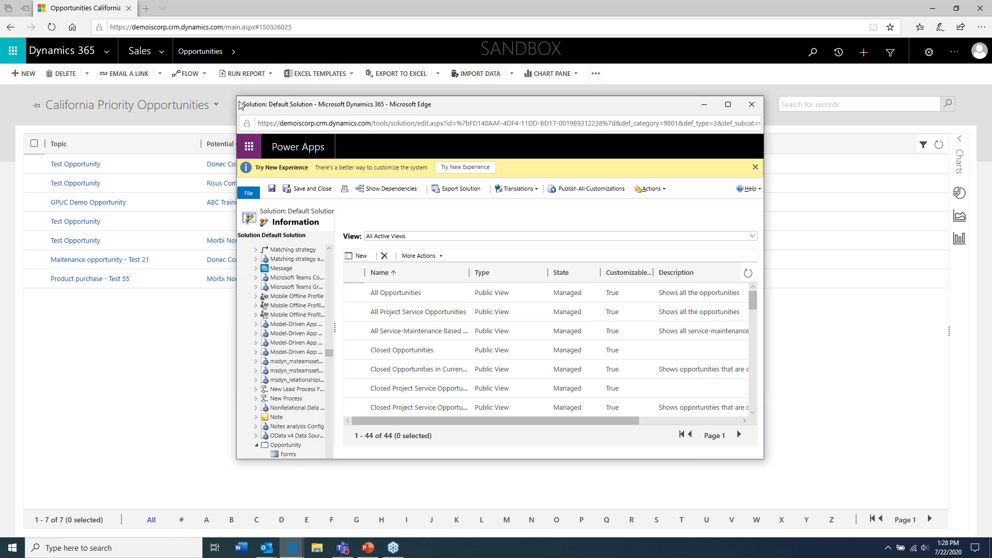
left_click_drag(235, 94, 96, 14)
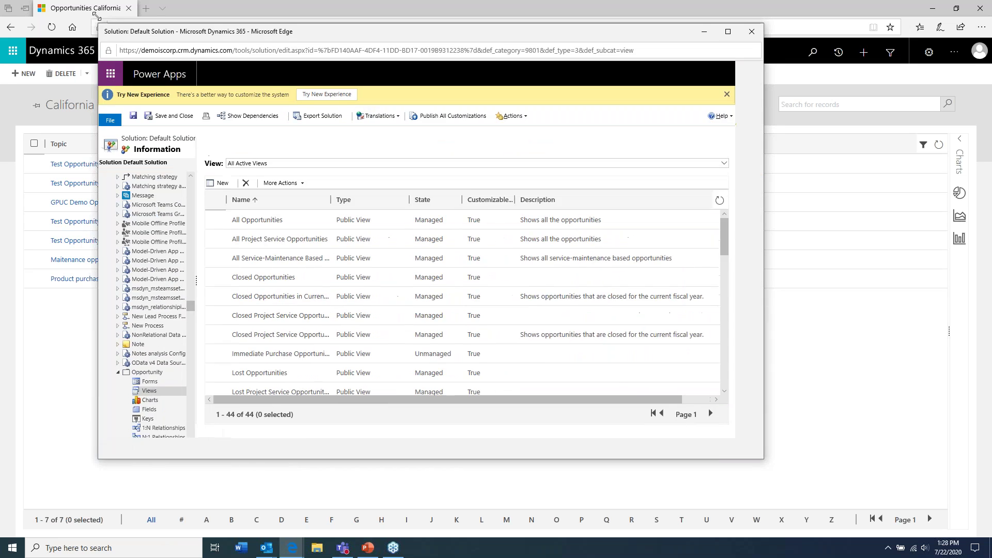
left_click_drag(764, 460, 882, 531)
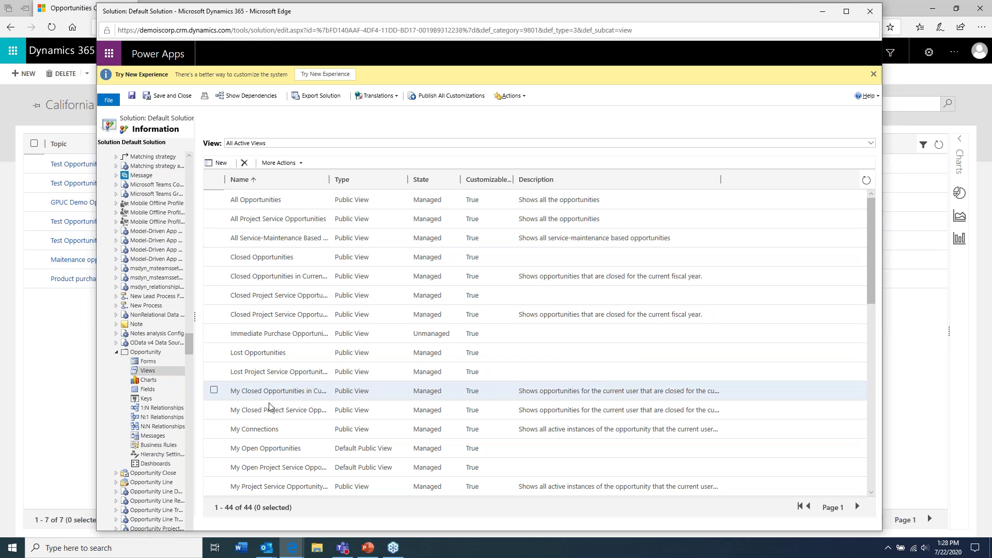
- Find the Immediate Purchase Opportunities view in the list, open it for editing, and widen the editor window
scroll(268, 408, "down", 5)
scroll(269, 408, "down", 5)
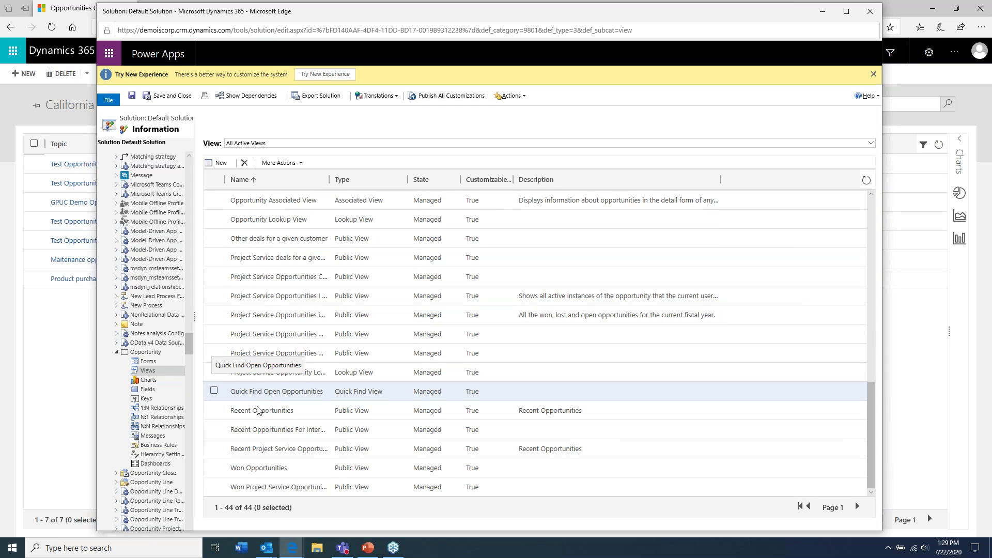
scroll(283, 440, "up", 5)
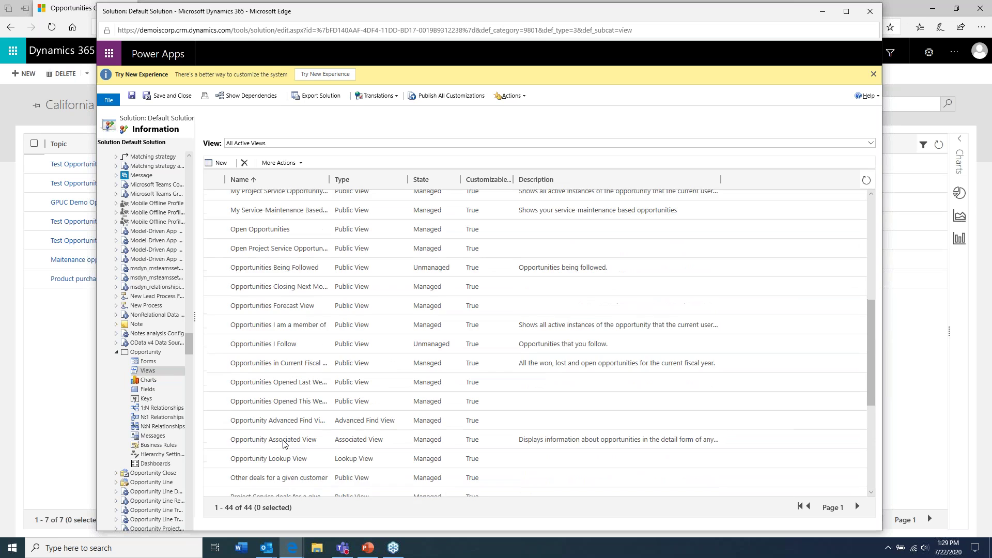
scroll(283, 443, "up", 5)
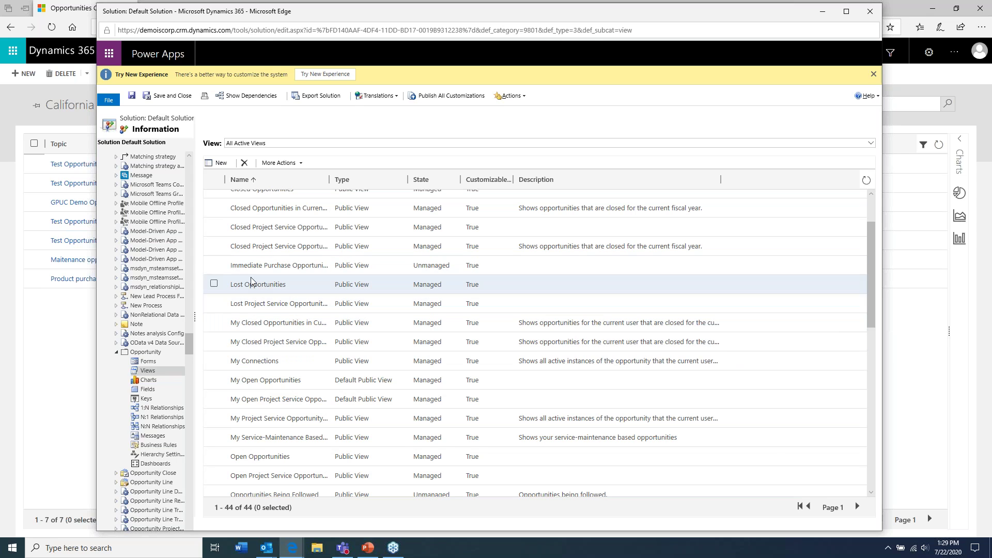
left_click(213, 265)
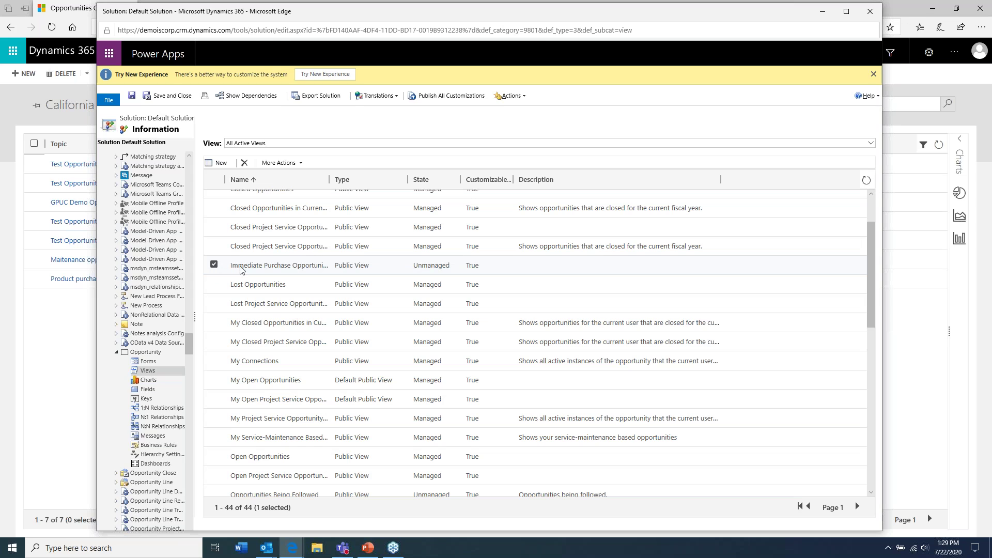
left_click(302, 164)
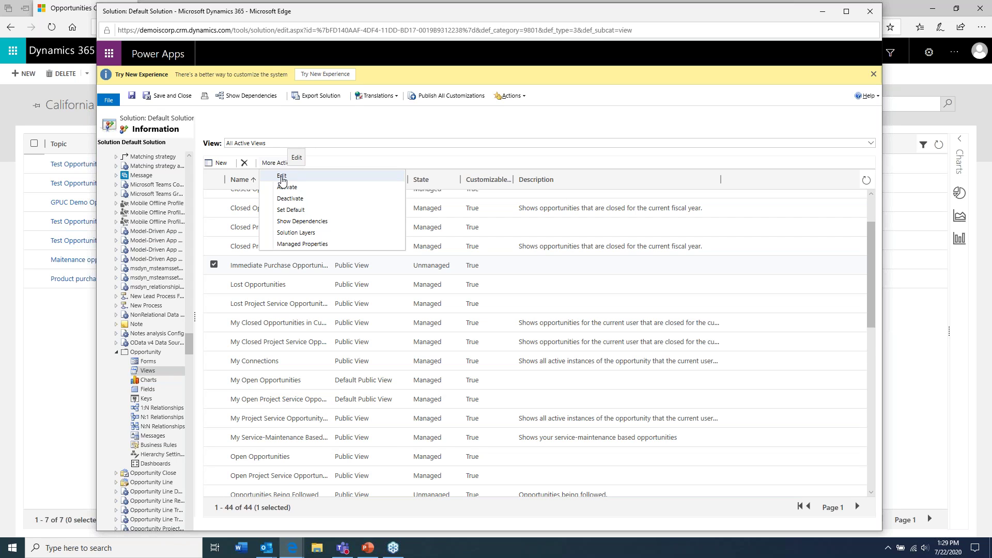
left_click(282, 176)
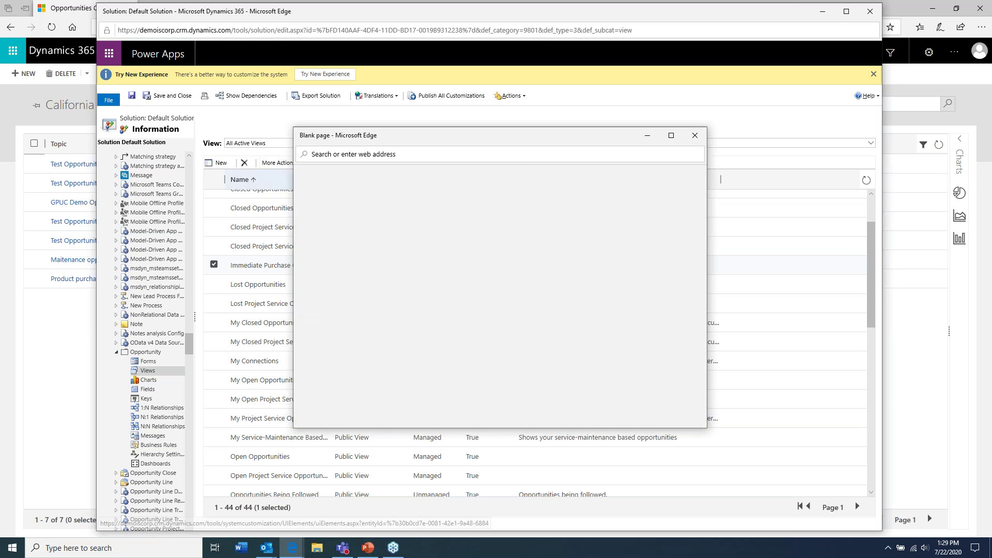
left_click_drag(705, 219, 918, 219)
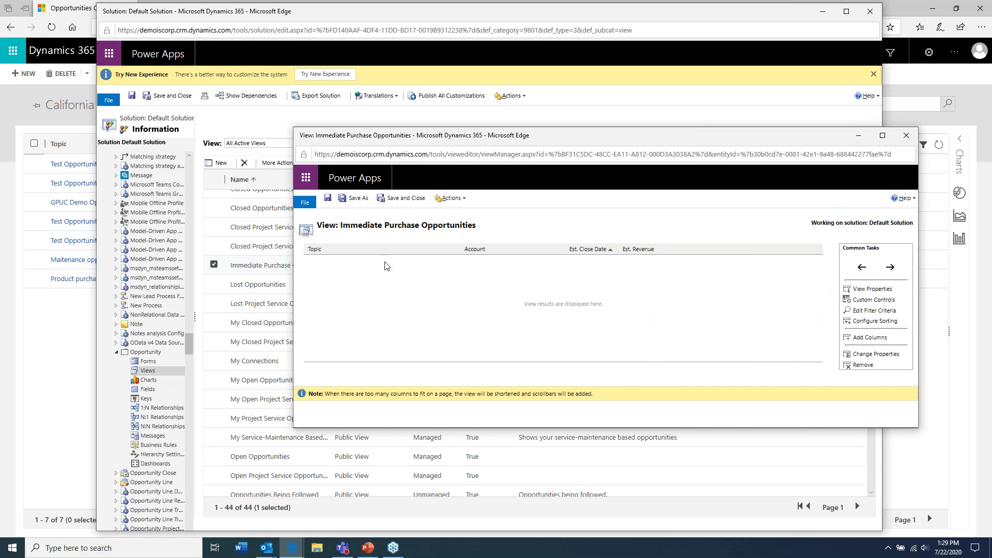
left_click_drag(293, 258, 227, 258)
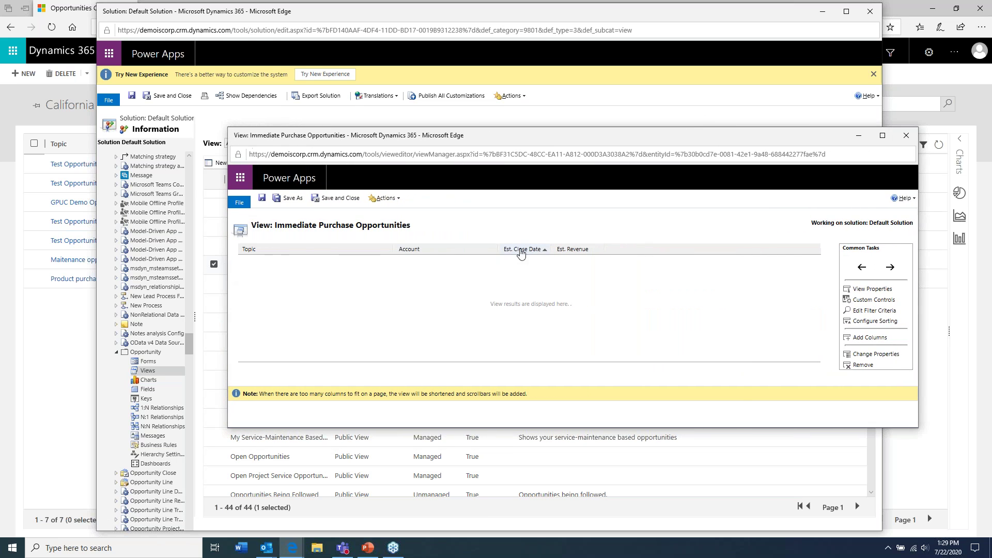
- Move the Account column ahead of the Topic column, and save and close the view
left_click(414, 252)
left_click(862, 268)
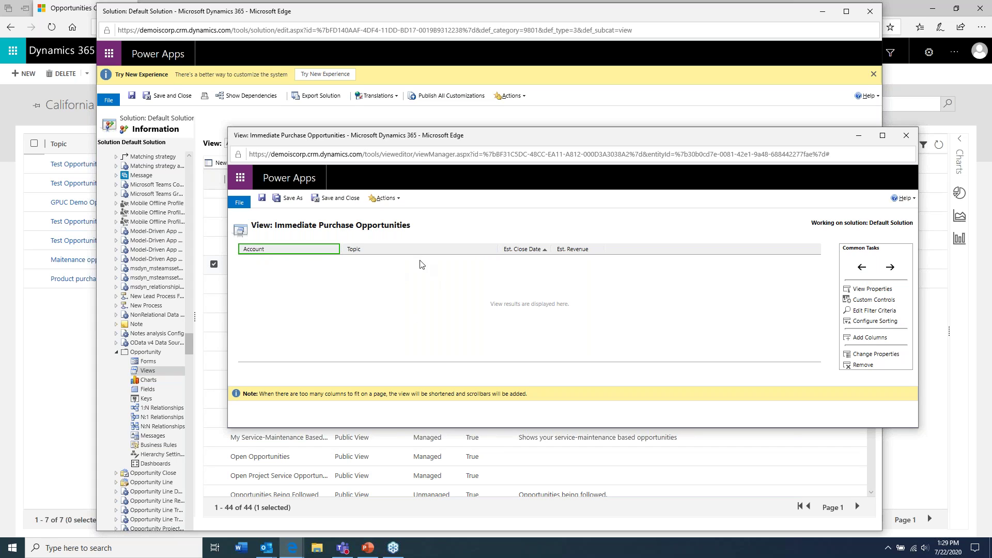
left_click(340, 198)
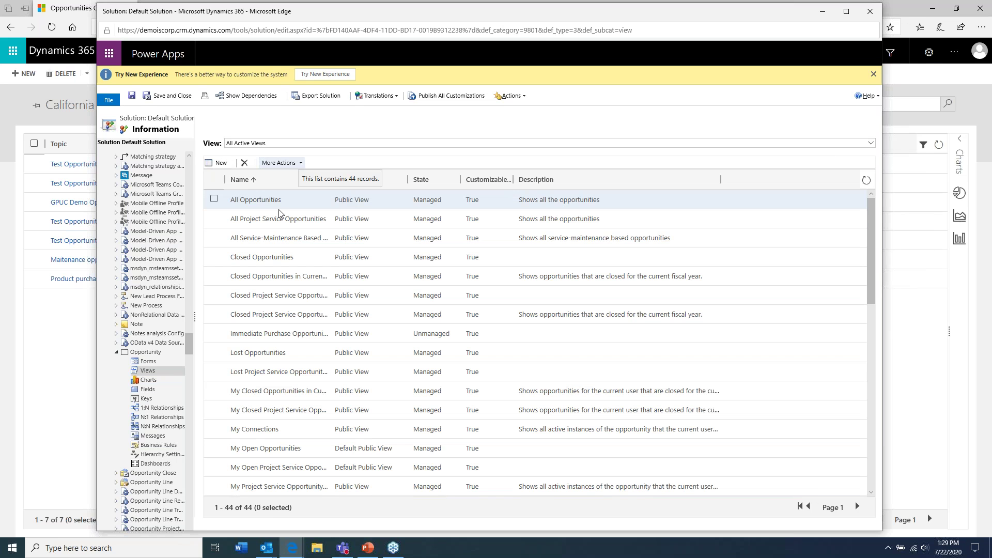
- Review the additional actions available for the Immediate Purchase Opportunities view, and clear the selection
left_click(213, 332)
left_click(303, 165)
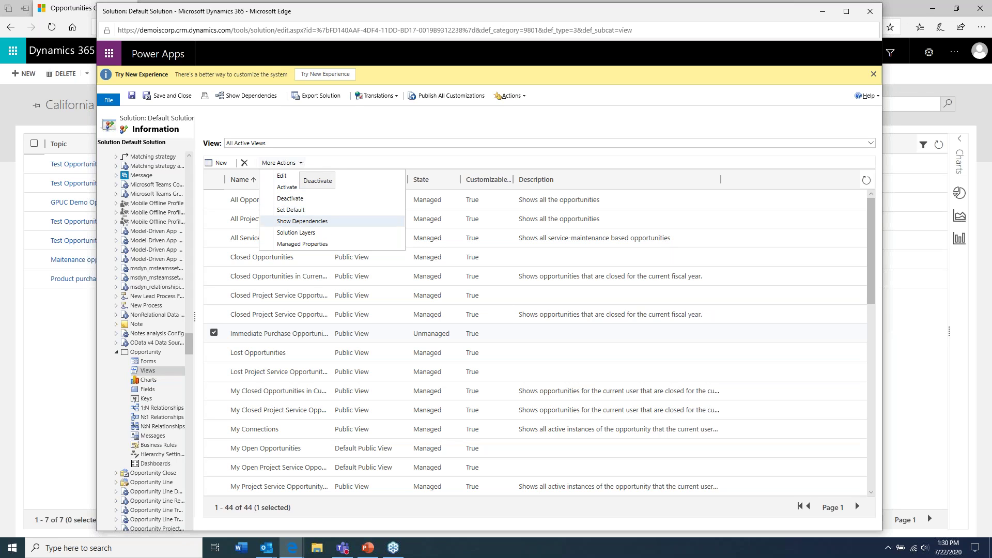
left_click(214, 333)
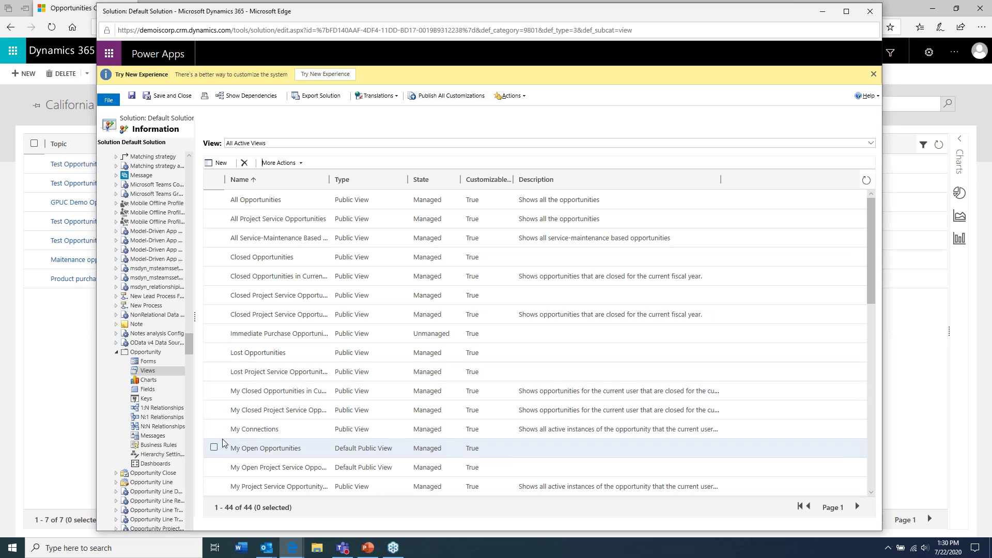
- Deactivate the public view whose name begins with "My Project Service Opportunity"
scroll(216, 401, "down", 1)
left_click(214, 372)
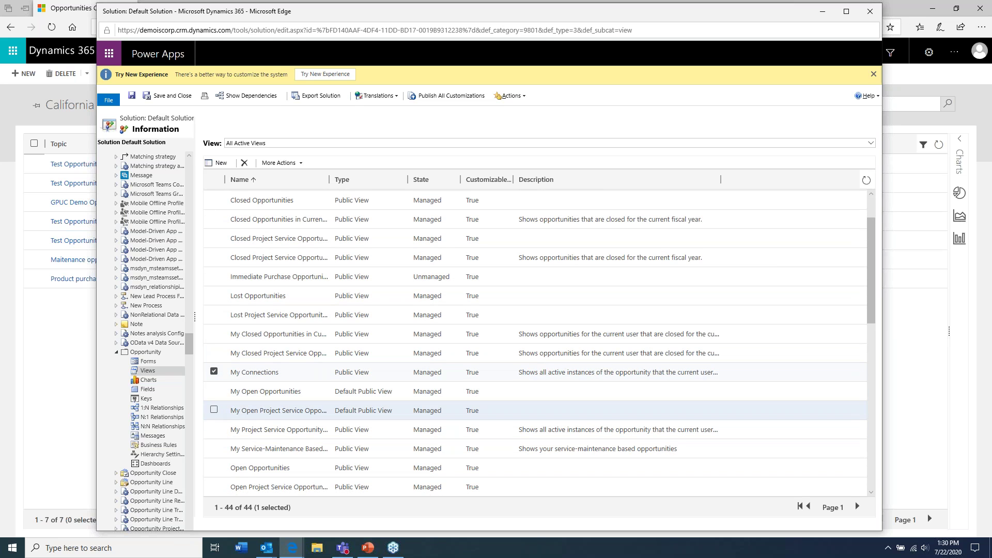
left_click(214, 410)
left_click(213, 429)
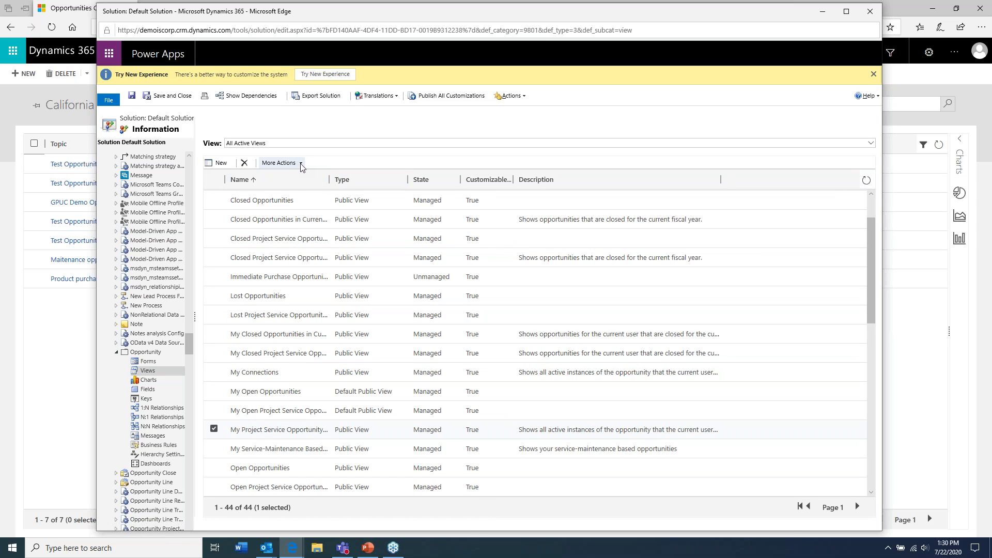
left_click(279, 163)
left_click(290, 198)
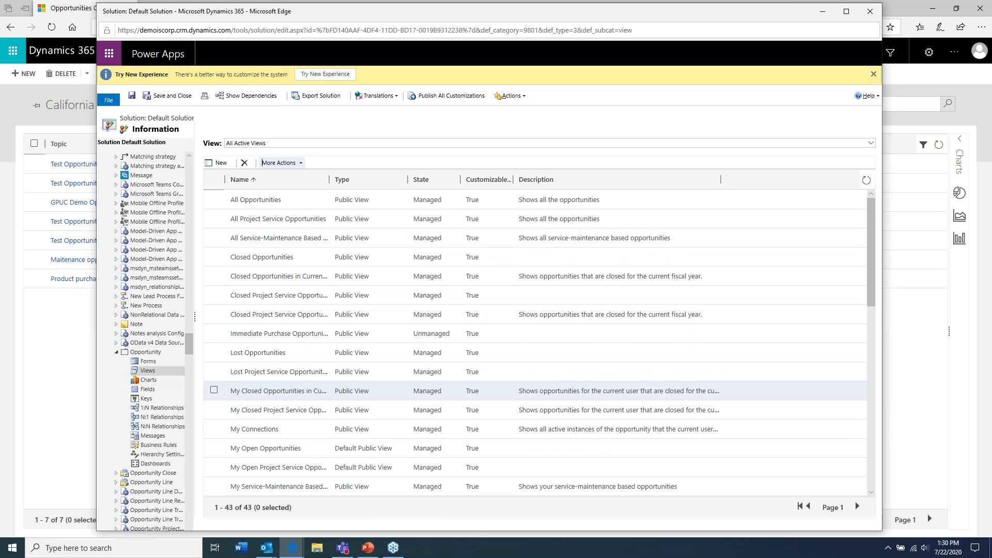
- Deactivate the public view whose name begins with "My Closed Project Service Opp"
left_click(214, 409)
left_click(302, 167)
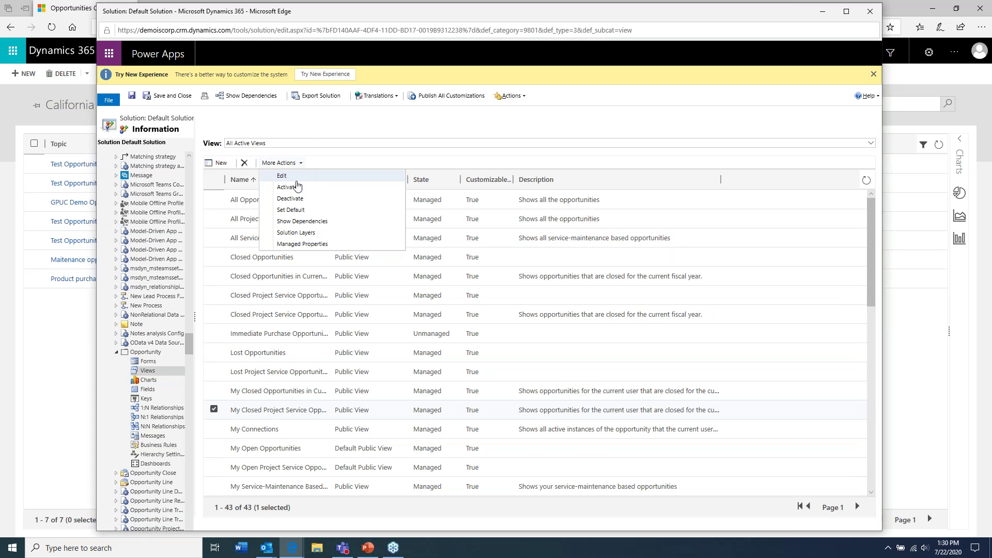
left_click(292, 200)
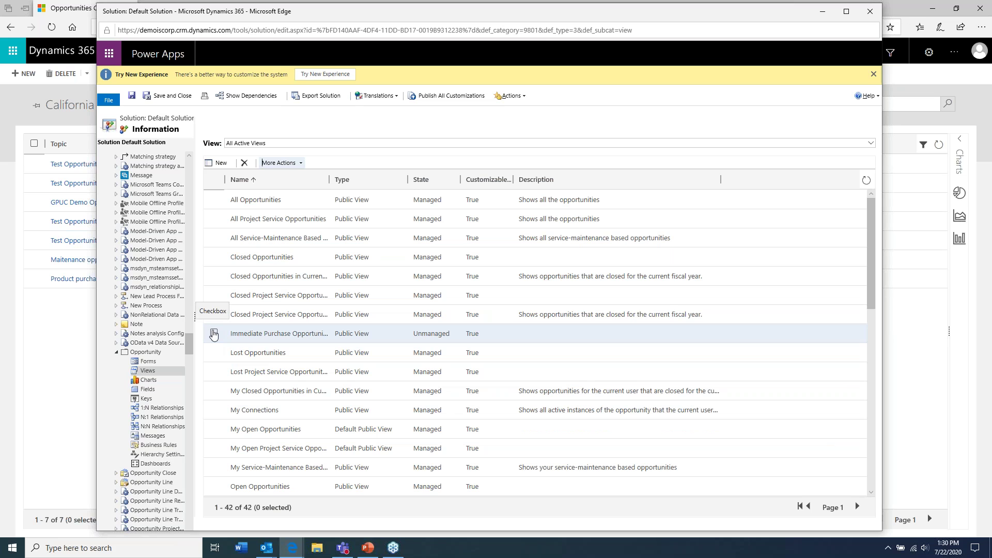
left_click(220, 163)
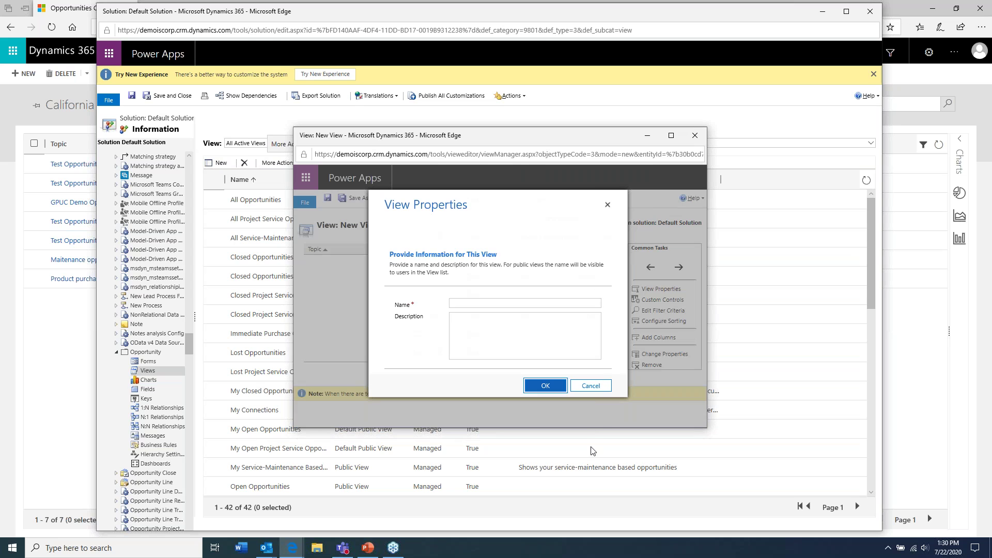
left_click(591, 385)
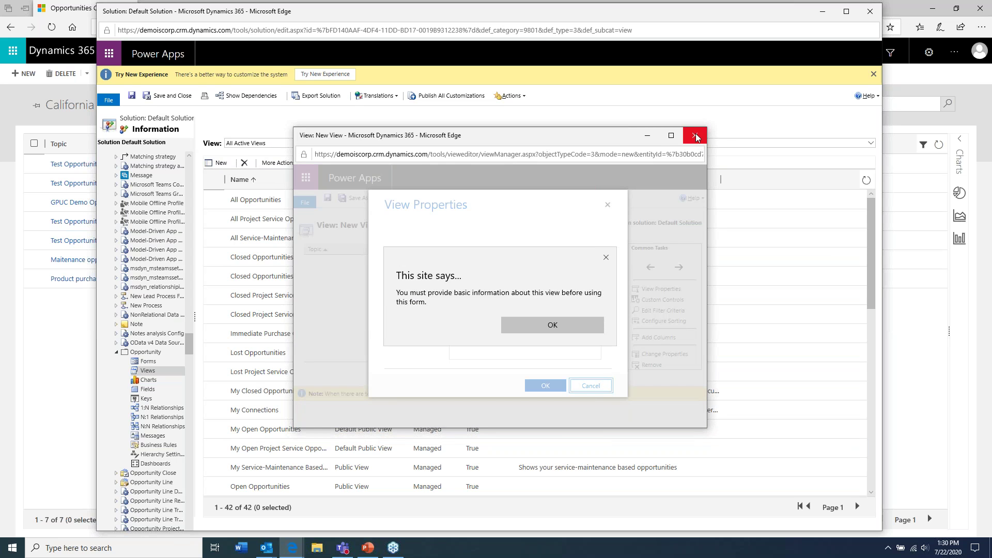
left_click(695, 136)
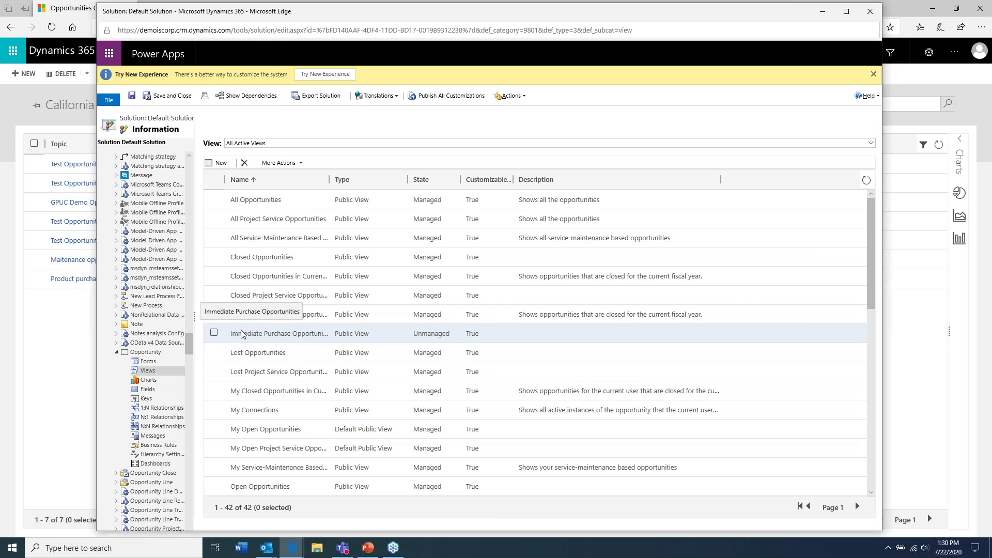
- Publish all customizations, stop the long-running script, and dismiss the error dialogs while blocking further messages from the page
left_click(457, 98)
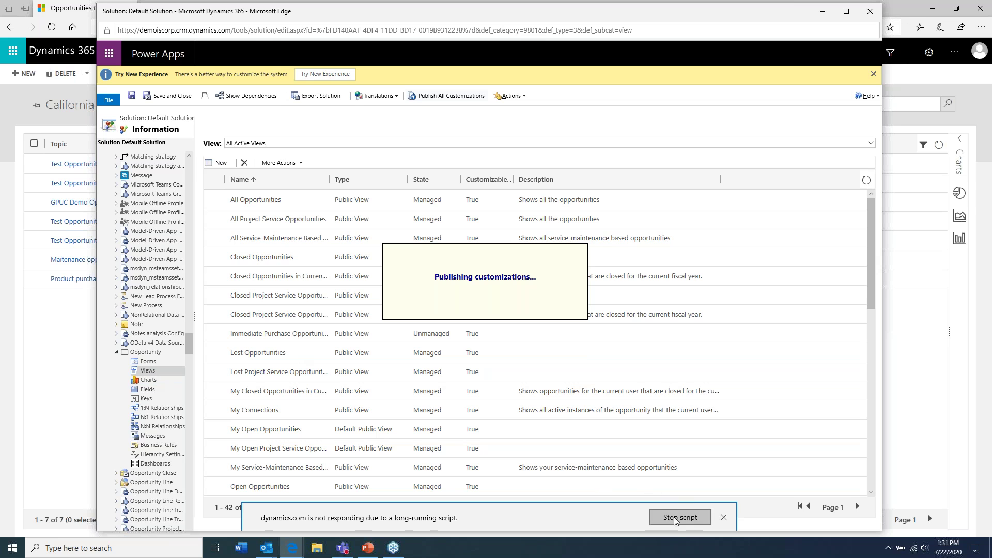
left_click(677, 518)
left_click(436, 325)
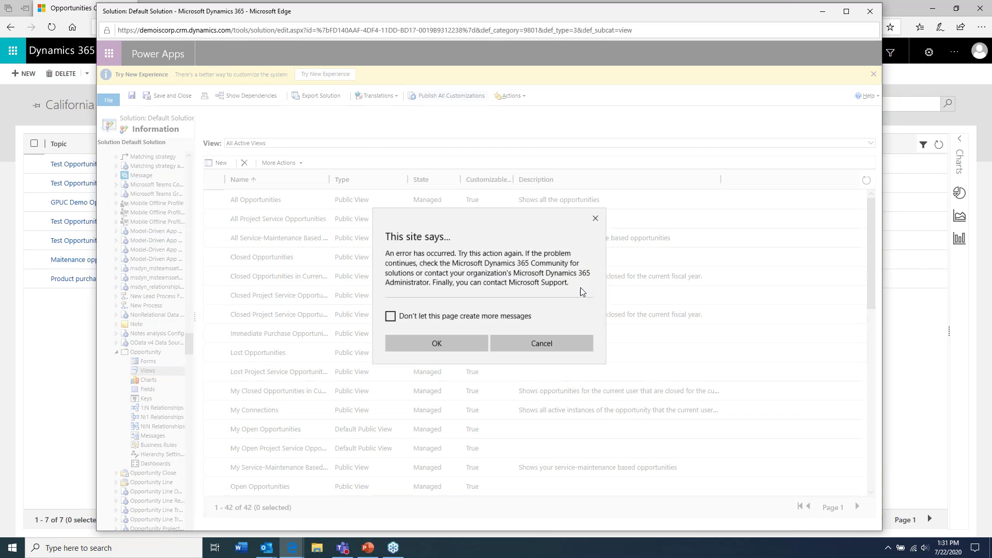
left_click(390, 316)
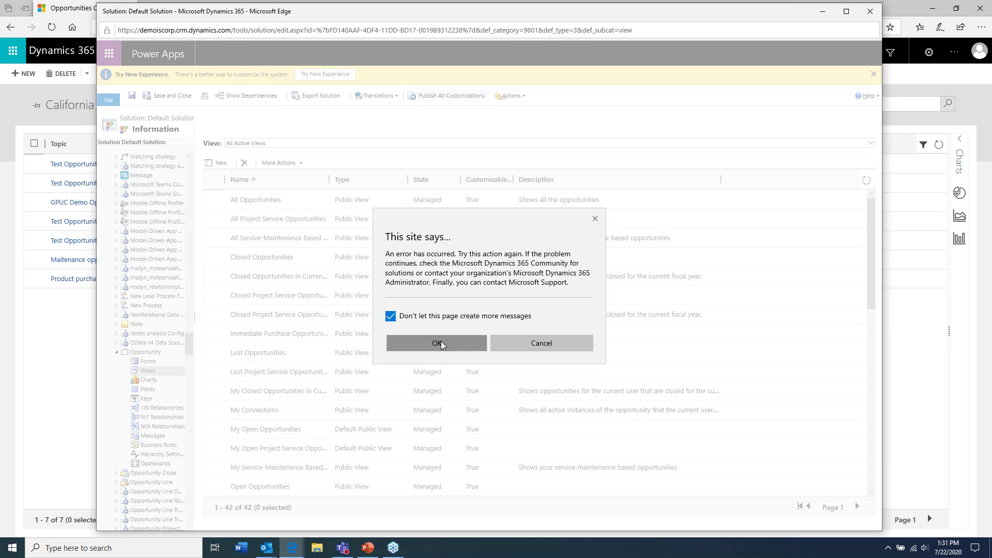
left_click(441, 342)
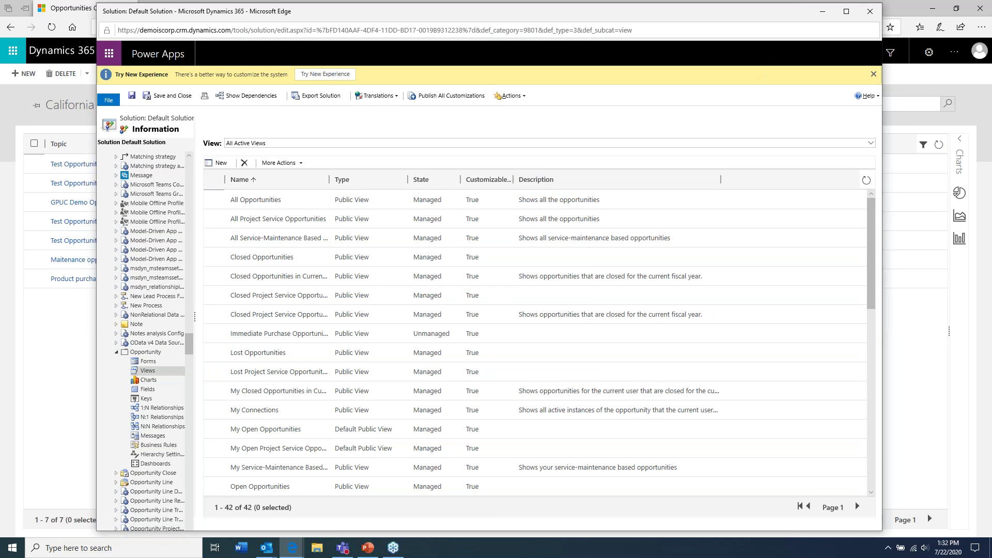
- Close the solution window and reload the opportunities page, closing the pop-up that covers it
left_click(870, 11)
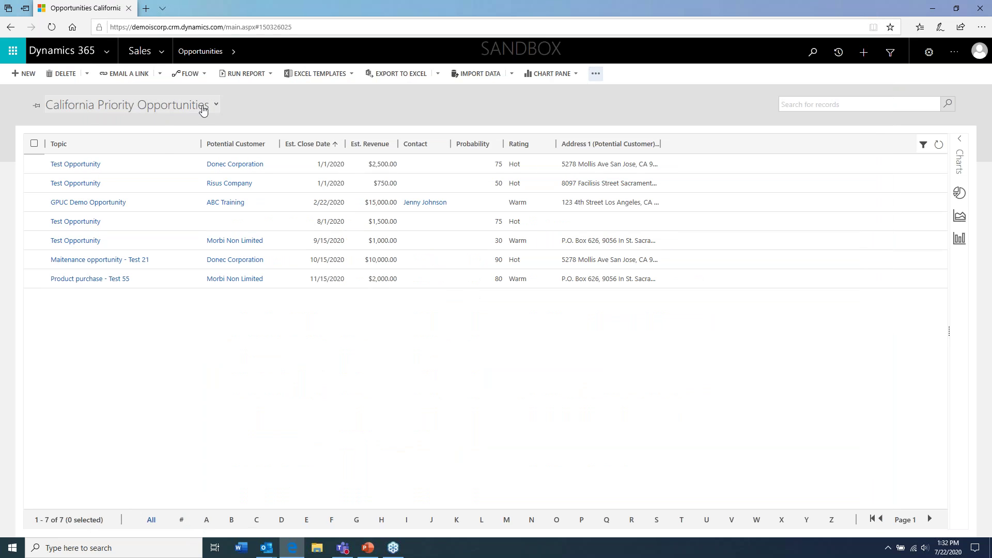
left_click(52, 28)
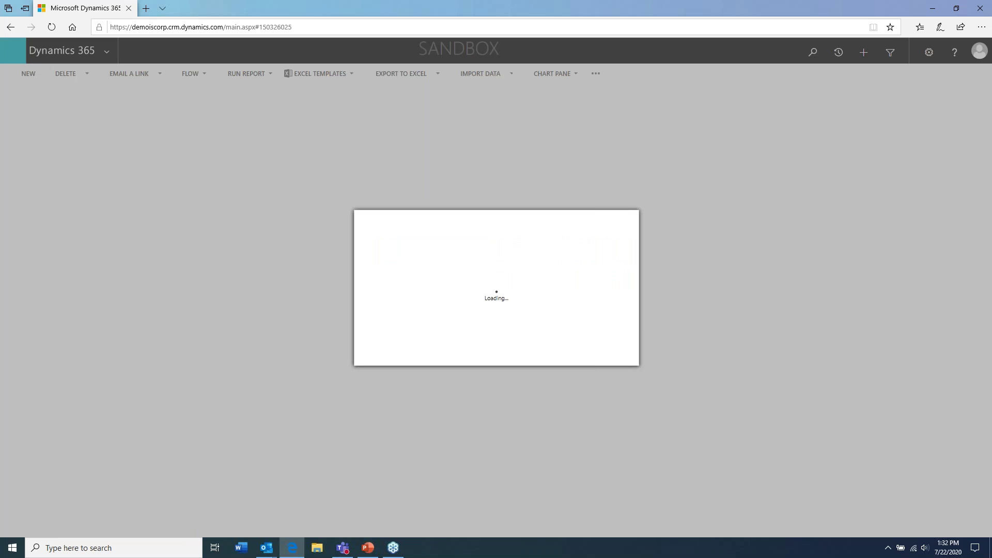
left_click(611, 359)
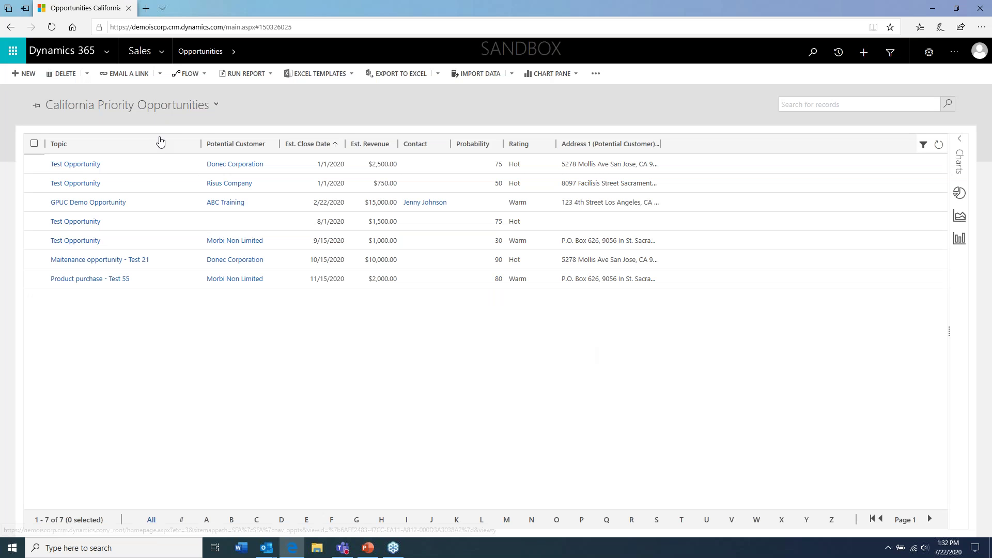
- Switch the opportunities list to the Immediate Purchase Opportunities system view
left_click(217, 105)
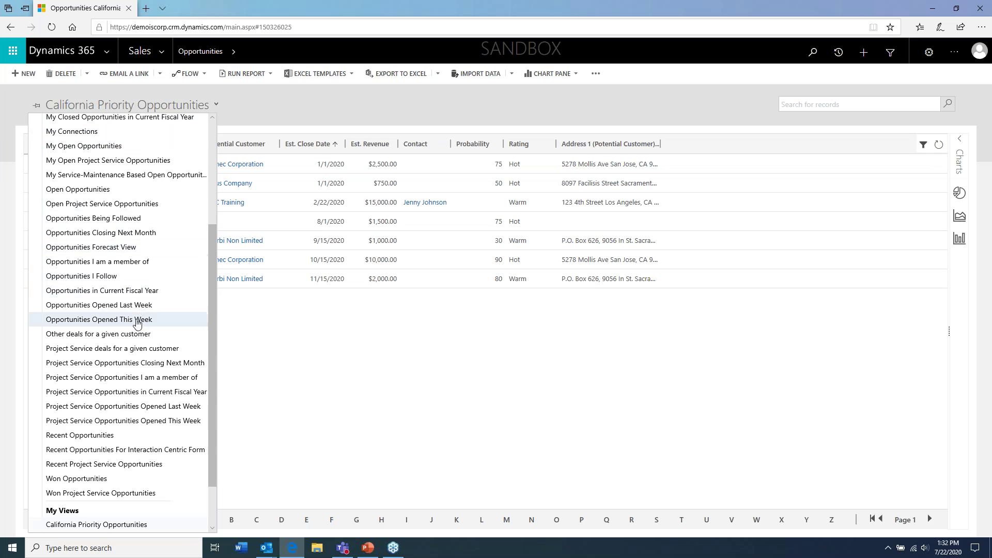
scroll(137, 321, "up", 3)
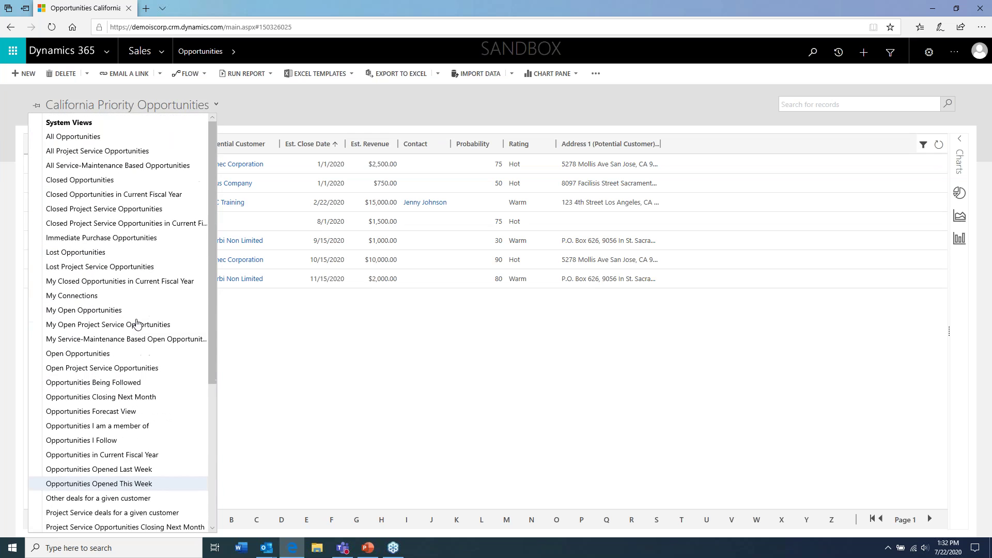
left_click(77, 241)
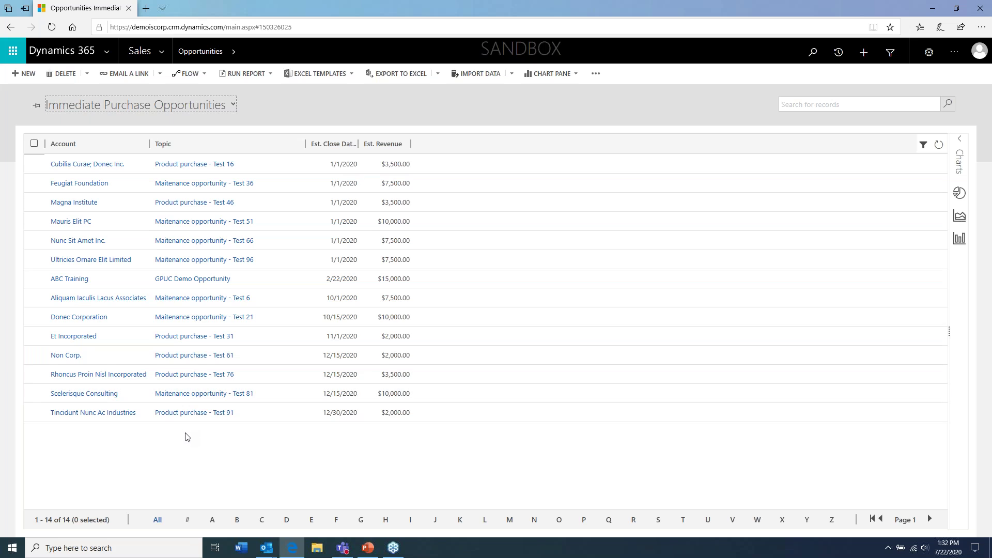
- Open the default solution from the Customizations area for customizing the system, and enlarge its window
left_click(162, 53)
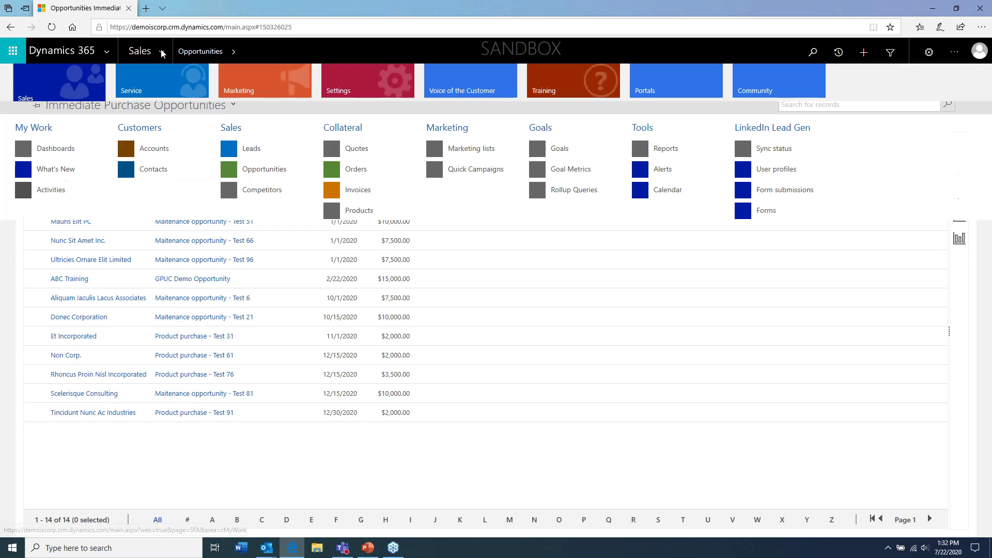
mouse_move(364, 98)
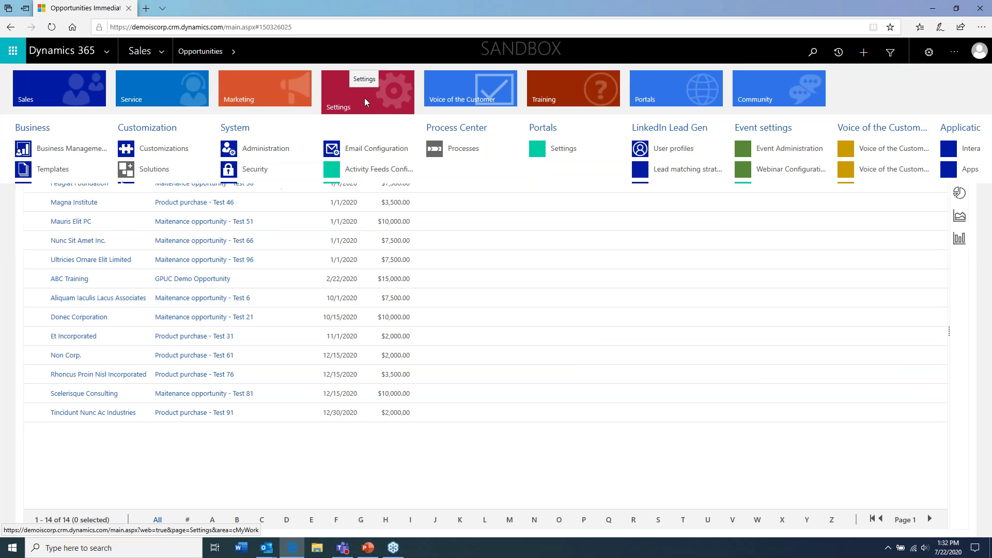
left_click(158, 150)
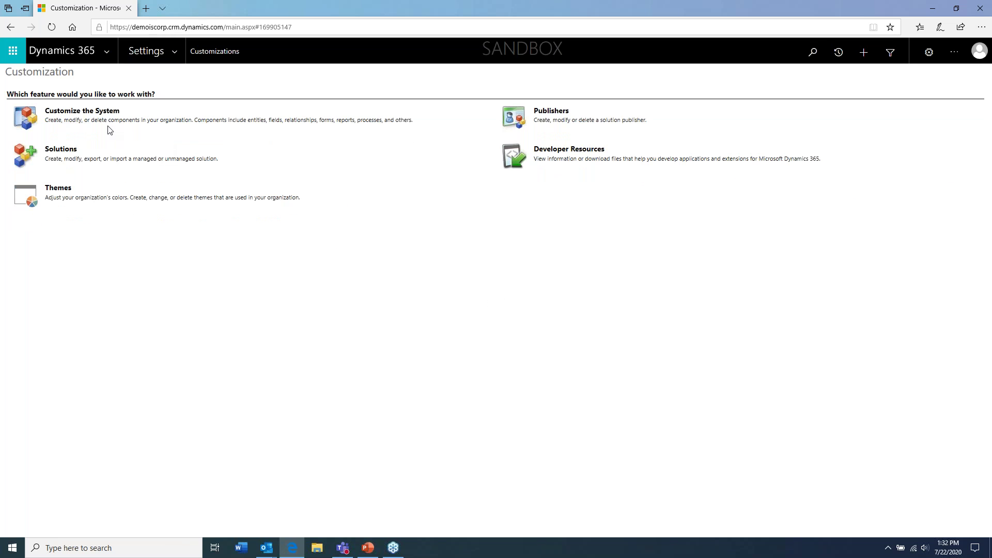
left_click(74, 113)
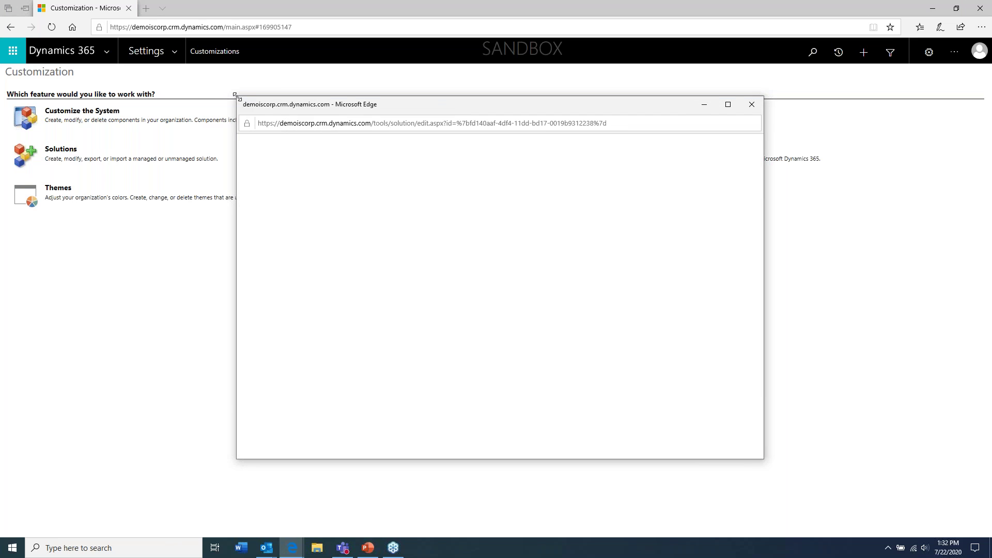
left_click_drag(238, 96, 227, 61)
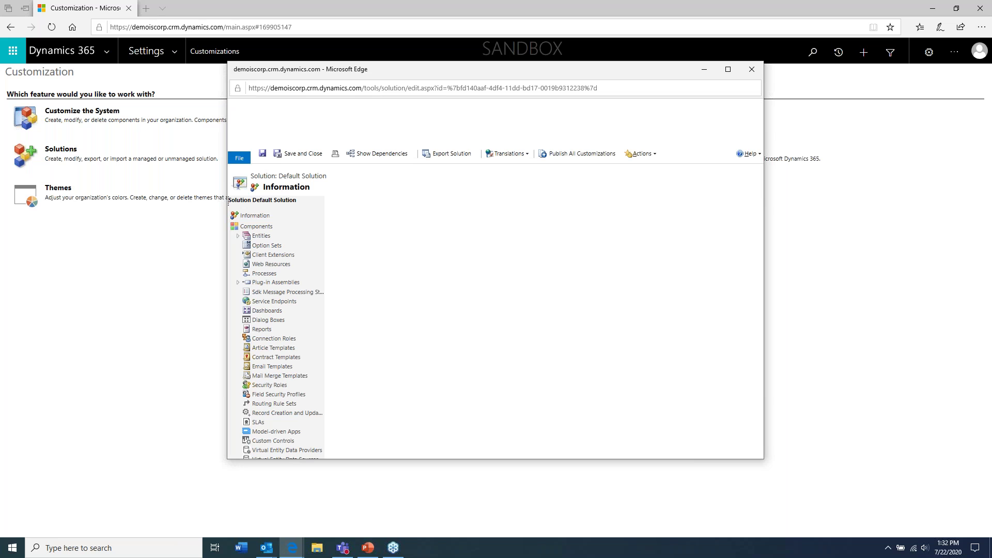
- Show the views of the Opportunity entity in the default solution and enlarge the window to fit the list
left_click(237, 236)
left_click_drag(320, 223, 320, 298)
scroll(260, 356, "down", 4)
scroll(260, 360, "down", 15)
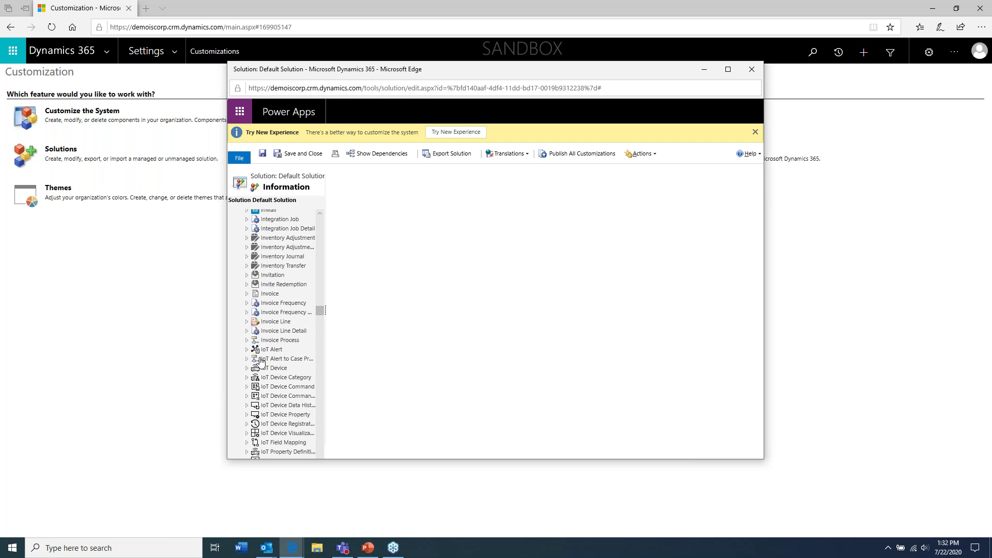
scroll(260, 360, "down", 15)
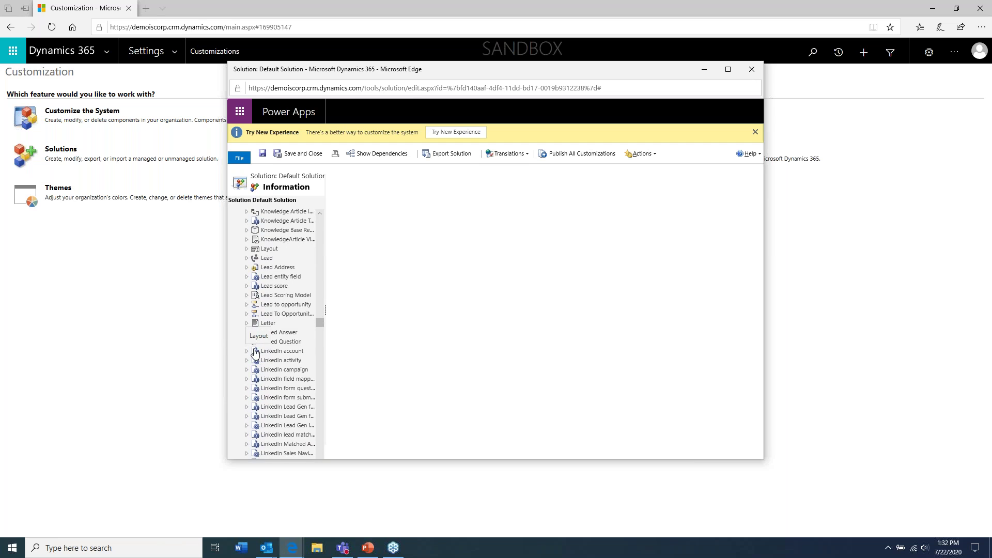
scroll(279, 357, "down", 6)
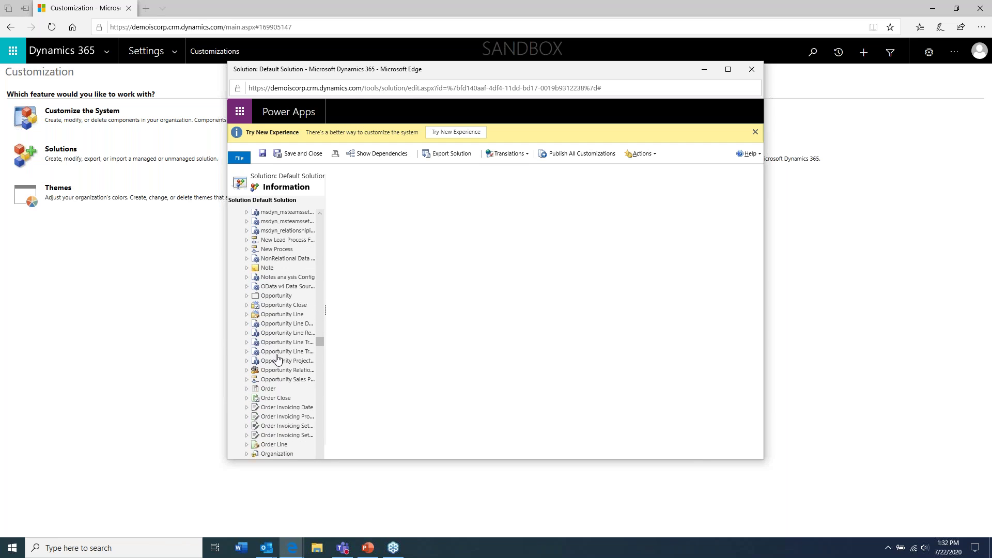
left_click(247, 309)
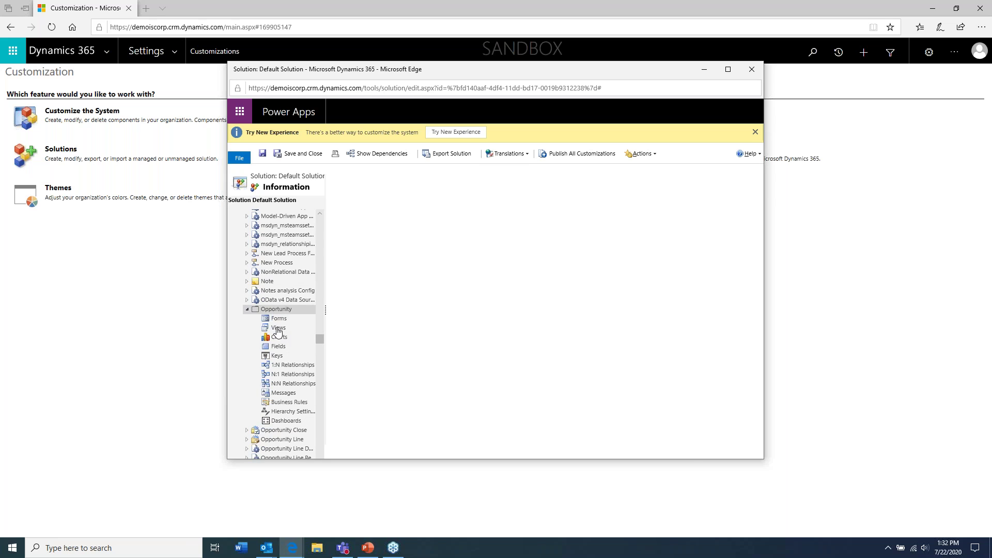
left_click(279, 329)
left_click_drag(763, 458, 917, 517)
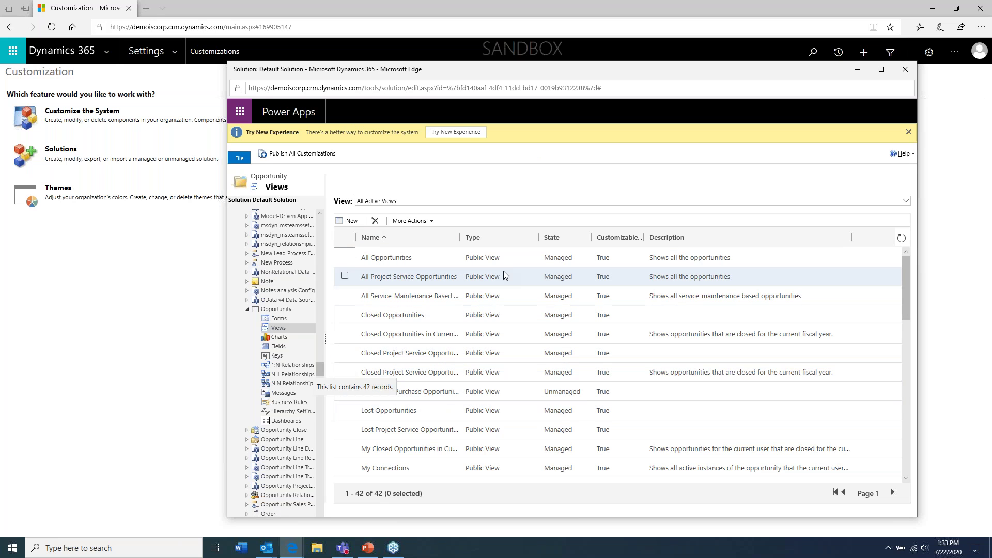
- Select the Immediate Purchase Opportunities public view, look at its additional actions such as Set Default, and close the solution window
scroll(506, 395, "down", 1)
scroll(504, 396, "down", 1)
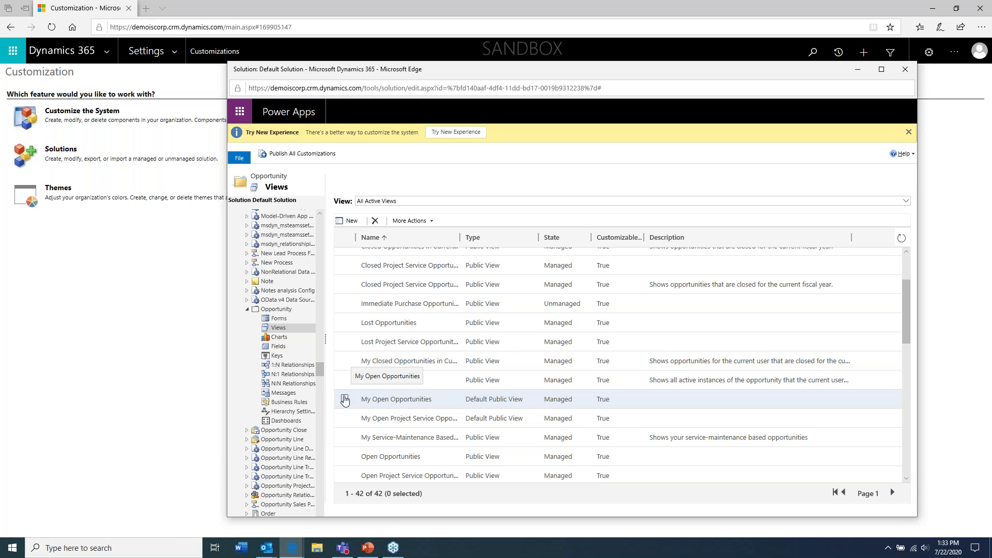
left_click(344, 304)
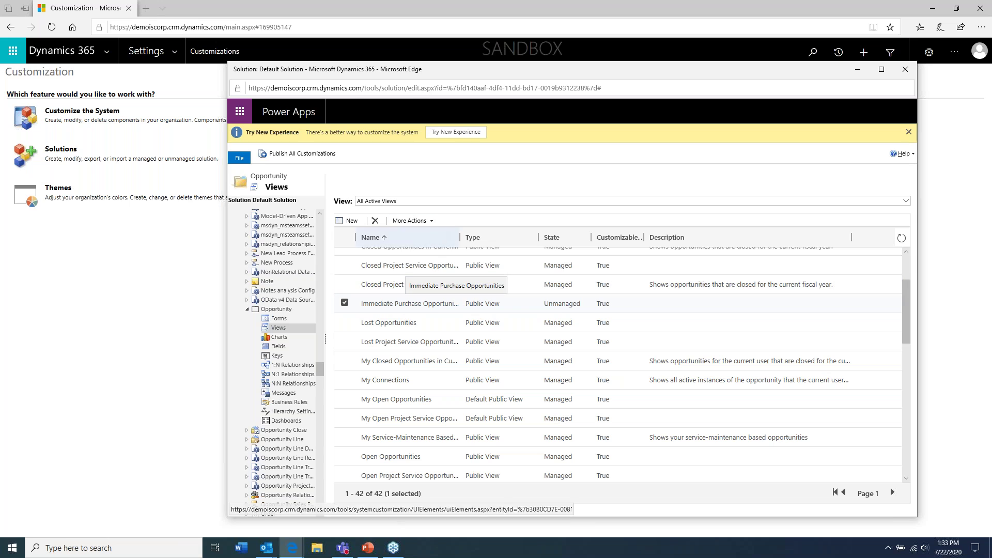
left_click(432, 221)
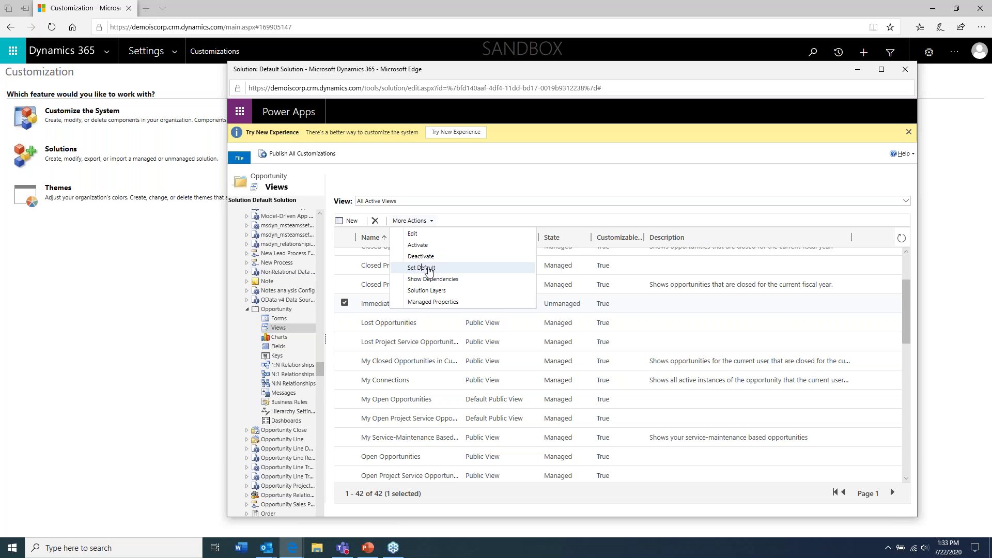
left_click(905, 71)
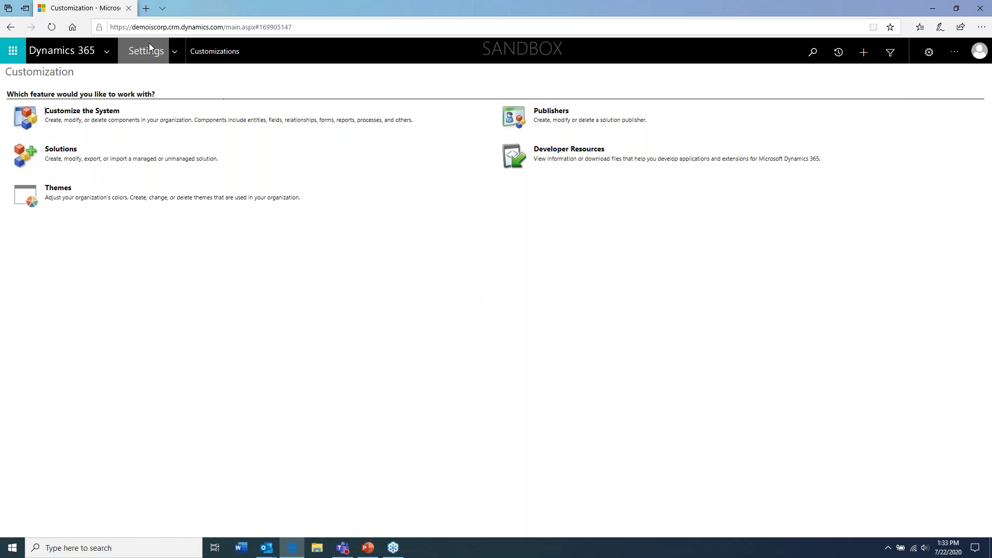
- Return to the Sales opportunities list and pin Immediate Purchase Opportunities as the personal default view
left_click(174, 52)
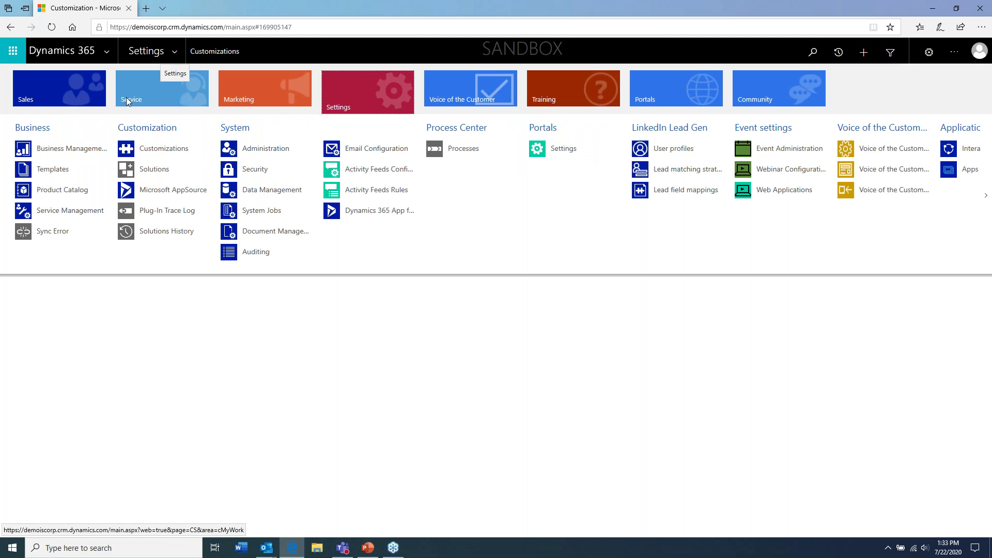
left_click(72, 98)
left_click(274, 169)
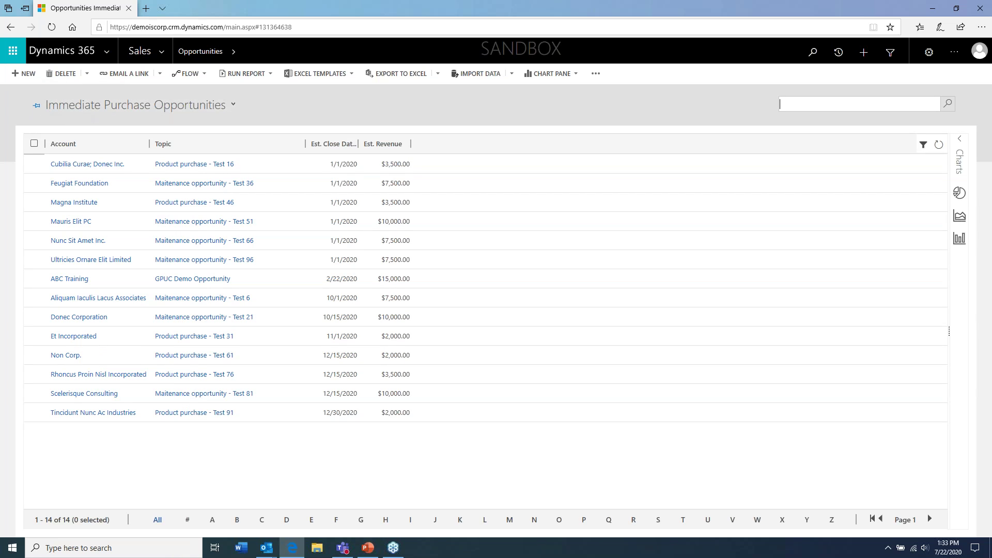
left_click(36, 105)
left_click(38, 106)
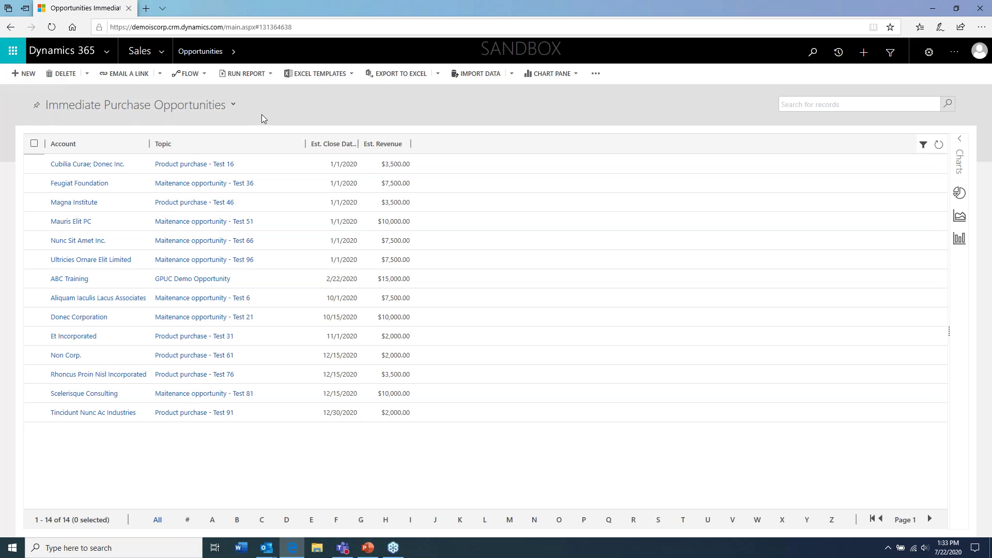